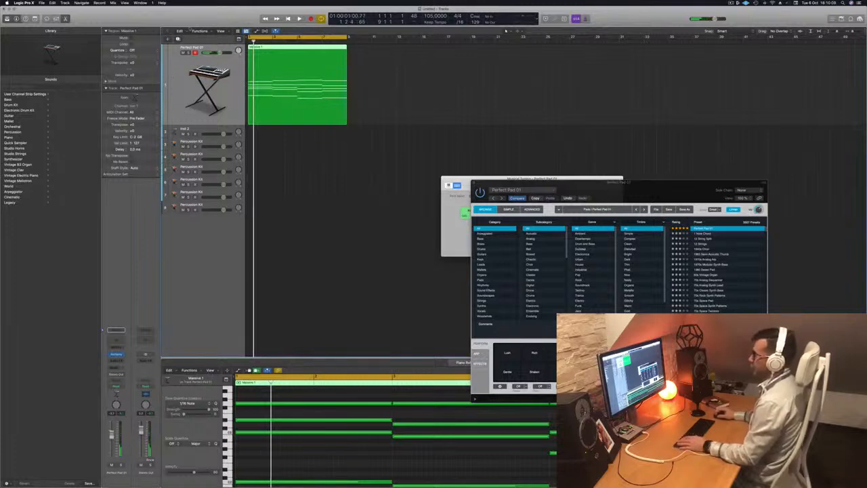
Step: Load the Cello Section patch from Legacy > Logic > 10 Orchestral > 10 Strings onto the Inst 2 track
left_click(199, 132)
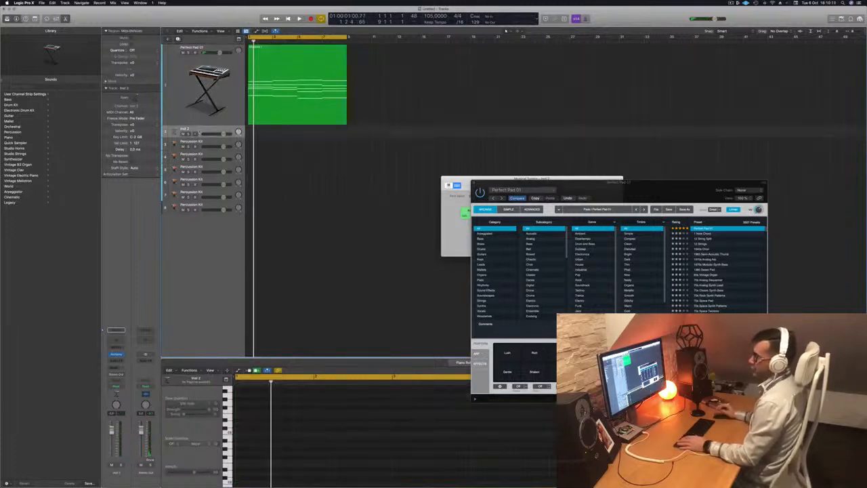
left_click(14, 202)
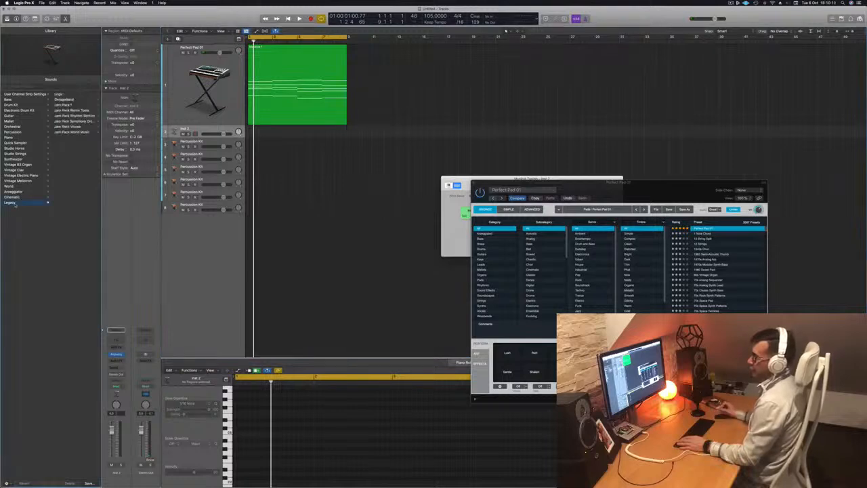
left_click(18, 197)
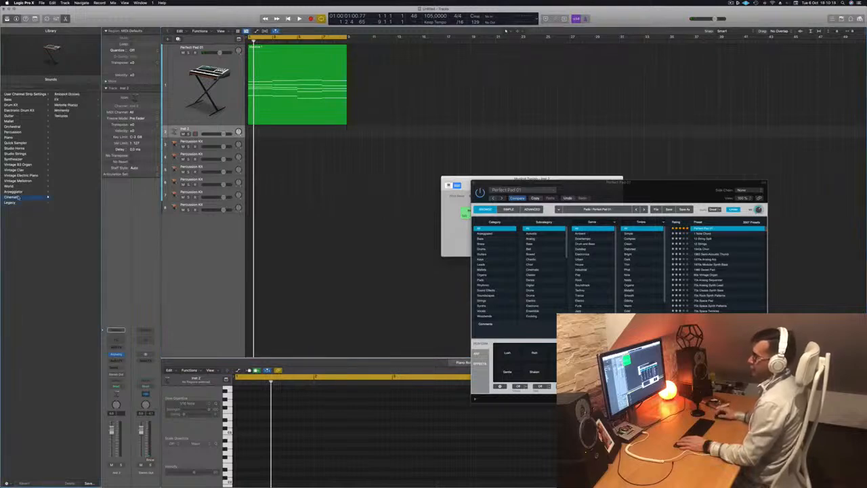
left_click(11, 203)
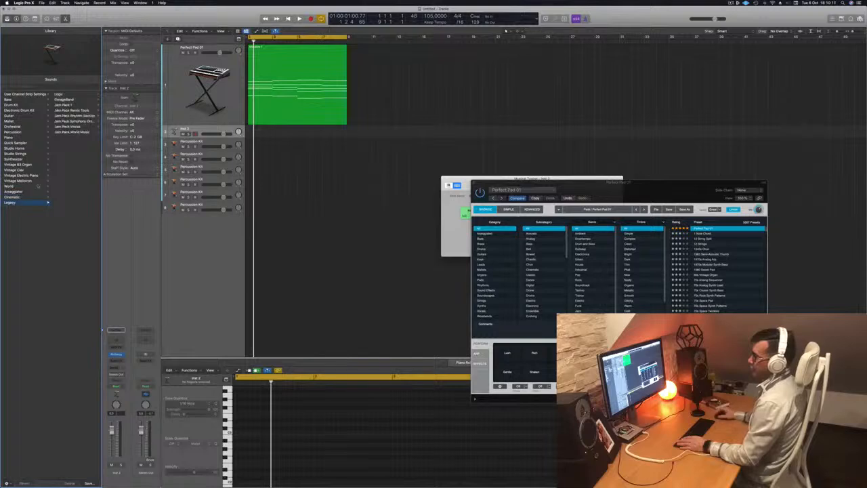
left_click(59, 94)
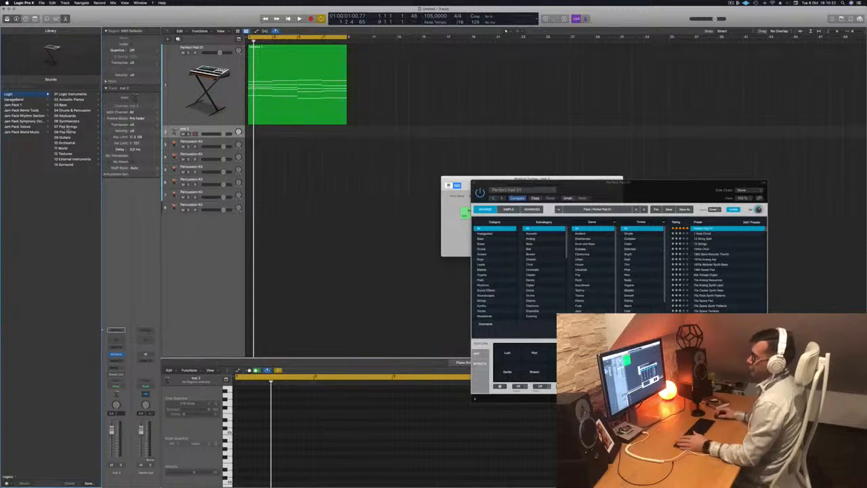
left_click(65, 142)
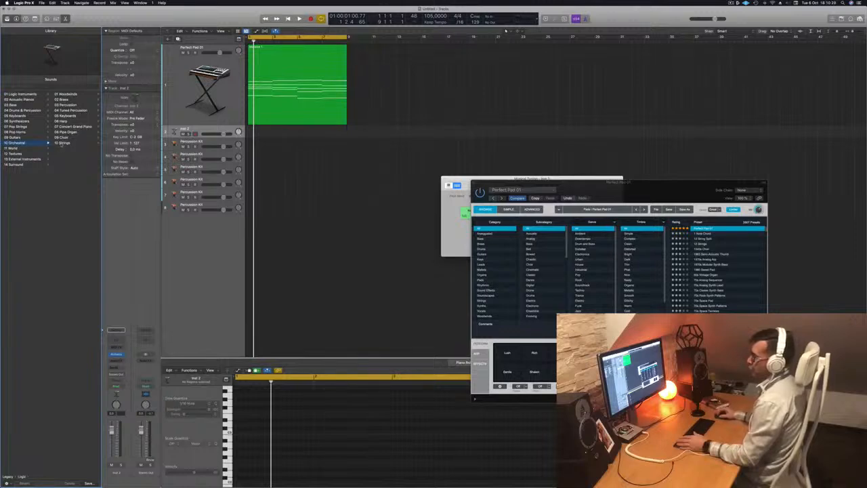
left_click(61, 143)
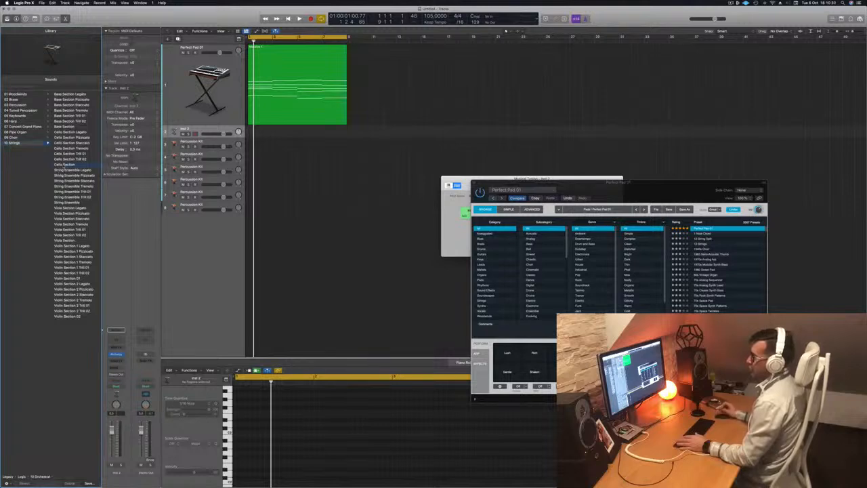
left_click(64, 164)
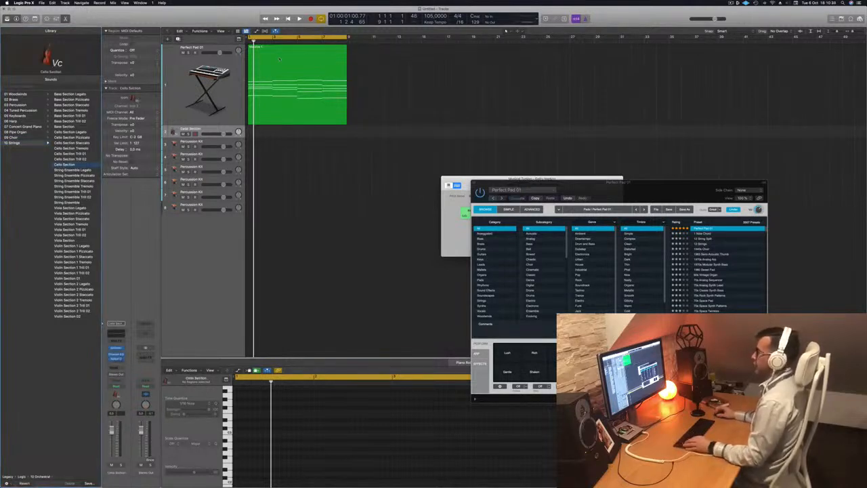
Step: Copy the Perfect Pad 01 region onto the Cello Section track and play the two tracks together
left_click_drag(290, 52, 284, 133)
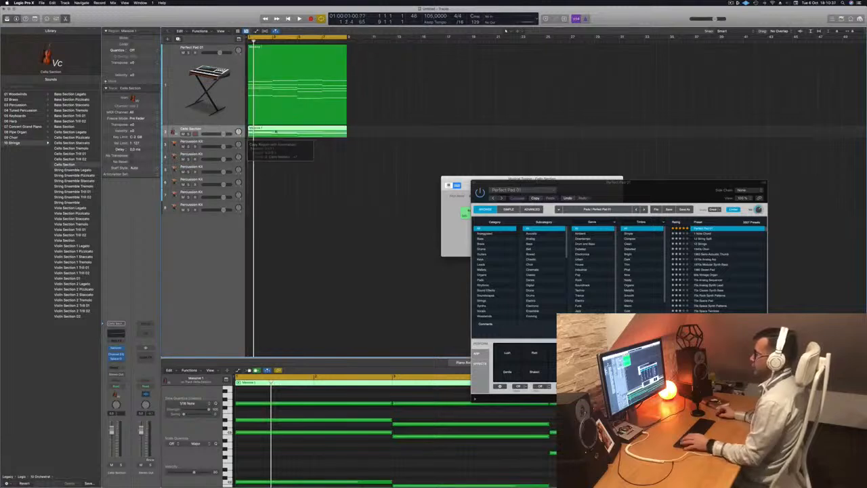
left_click(223, 102)
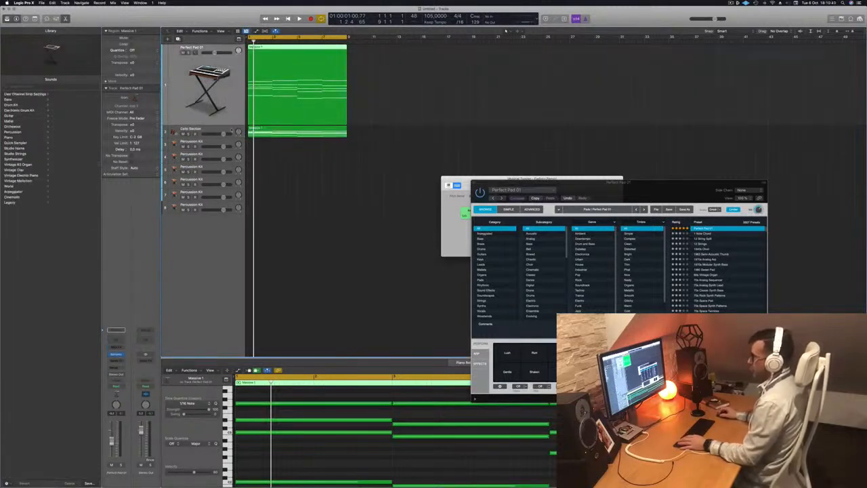
left_click(232, 130)
key("space")
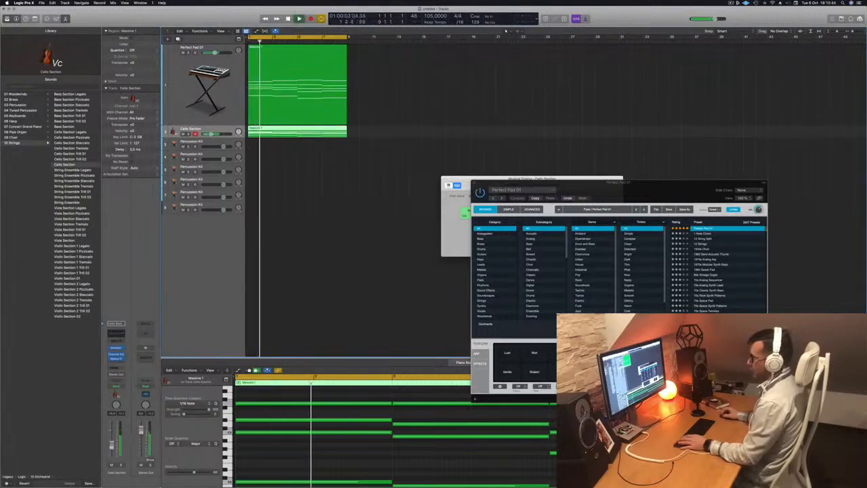
Step: Solo the Cello Section track, listen to it from the start of the project and stop playback
key("s")
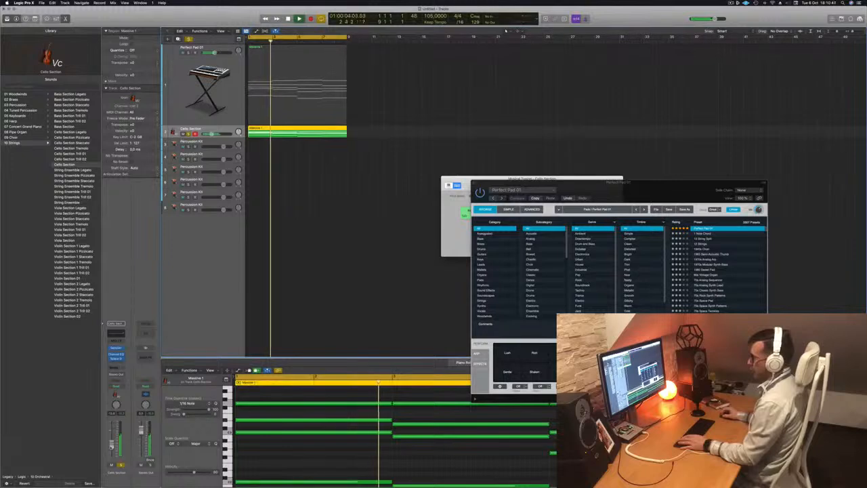
key("Return")
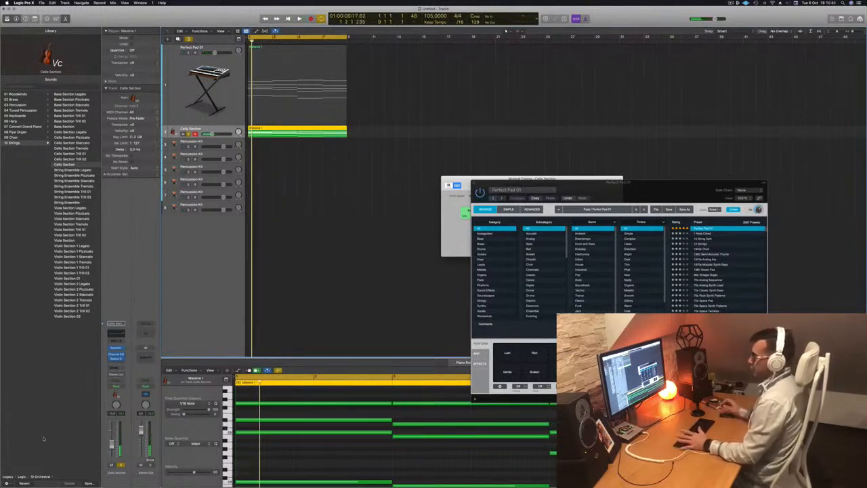
key("Return")
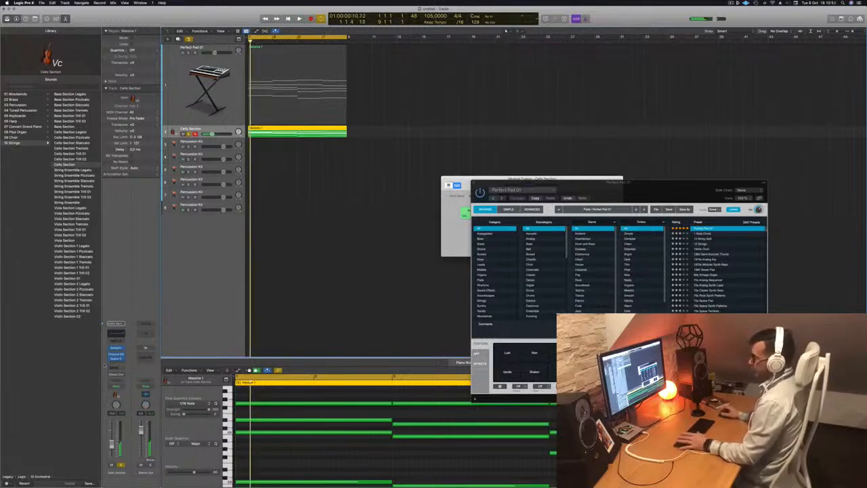
key("space")
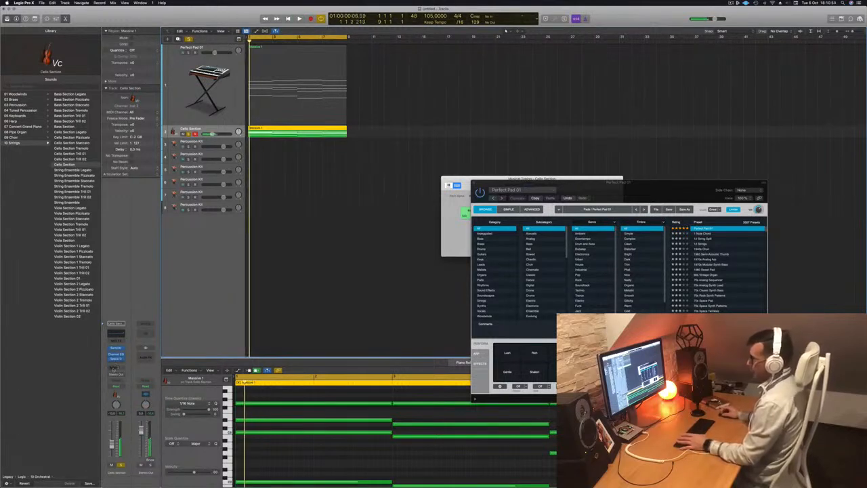
Step: Add a send to Bus 1 on the Cello Section channel strip
left_click(116, 366)
mouse_move(122, 374)
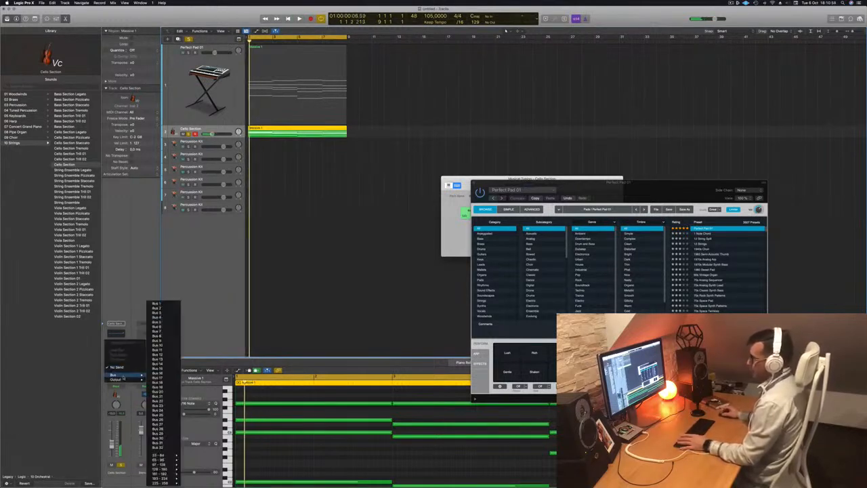
left_click(168, 305)
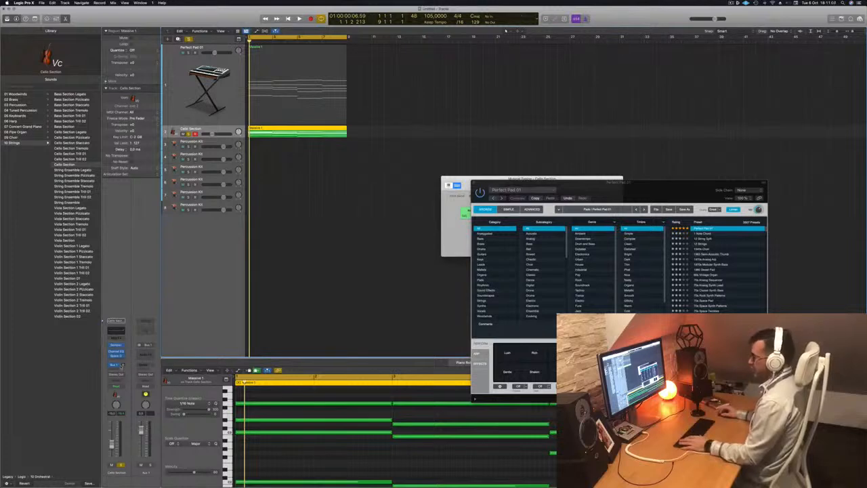
left_click(145, 351)
left_click(144, 351)
left_click(145, 351)
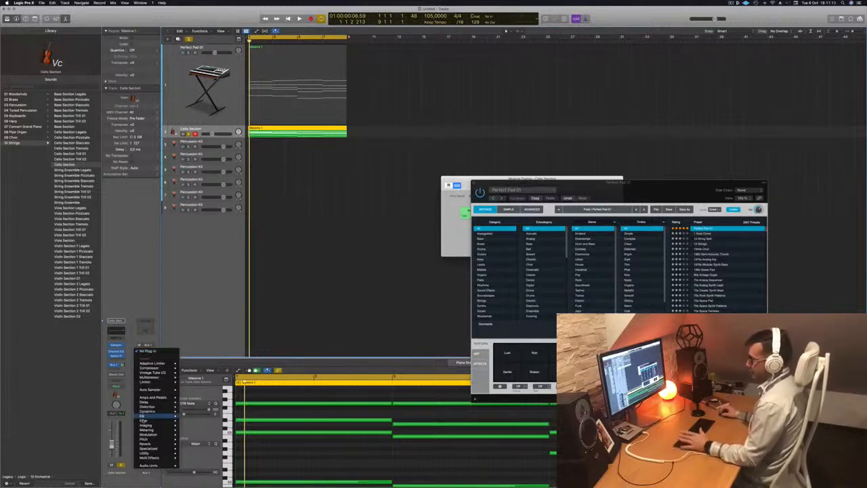
mouse_move(145, 415)
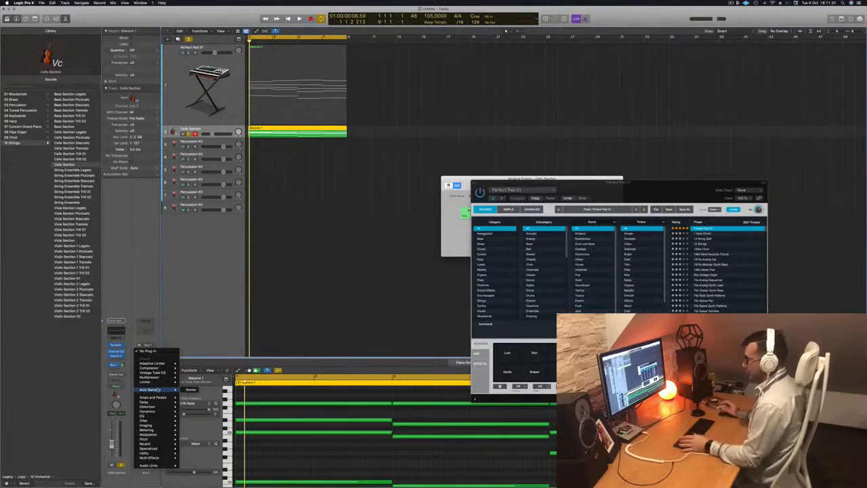
left_click(215, 321)
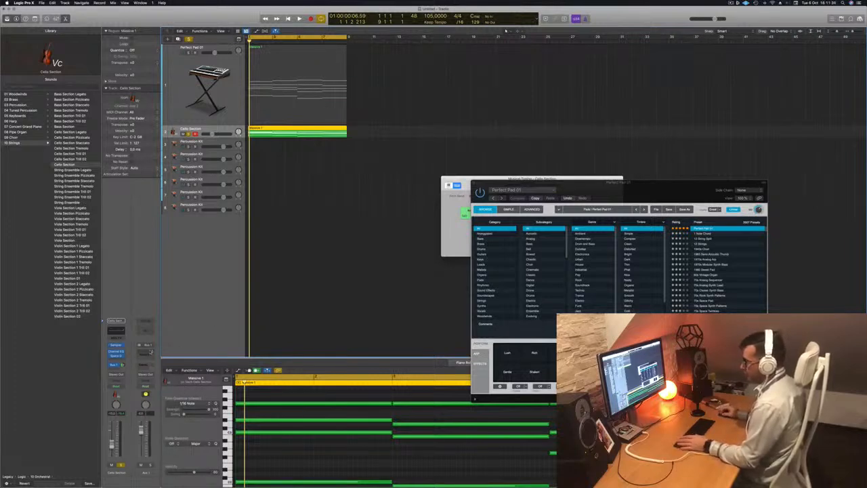
Step: Insert a stereo SilverVerb reverb on the Bus 1 aux channel and load its "grandiose" preset
left_click(150, 351)
mouse_move(158, 443)
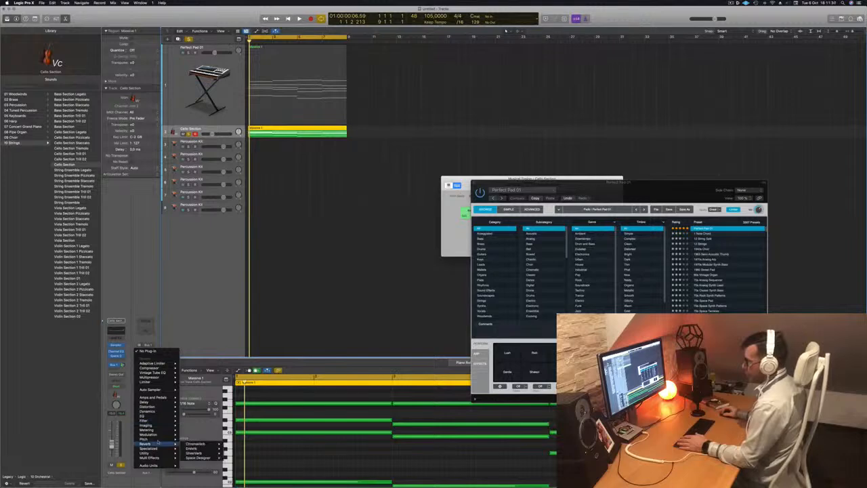
mouse_move(198, 452)
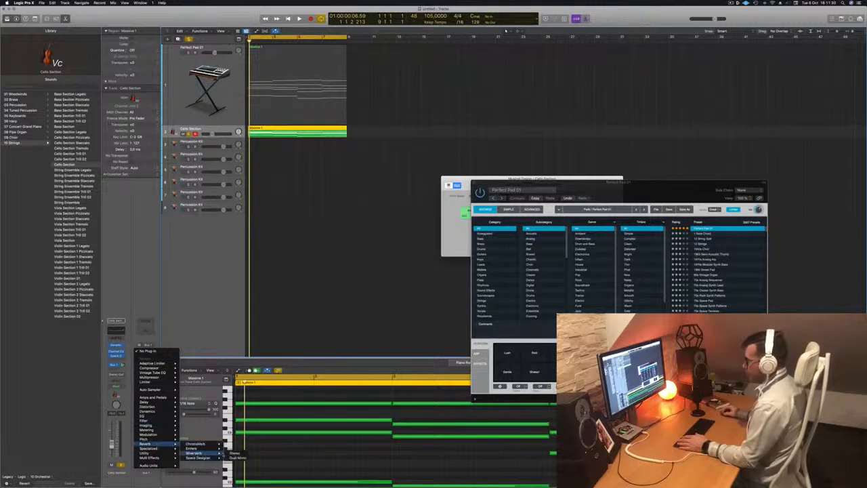
left_click(236, 452)
left_click(313, 80)
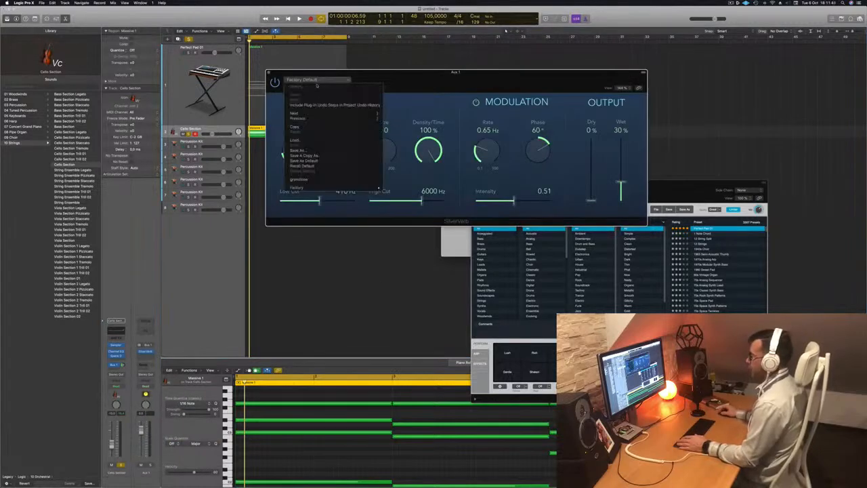
left_click(299, 180)
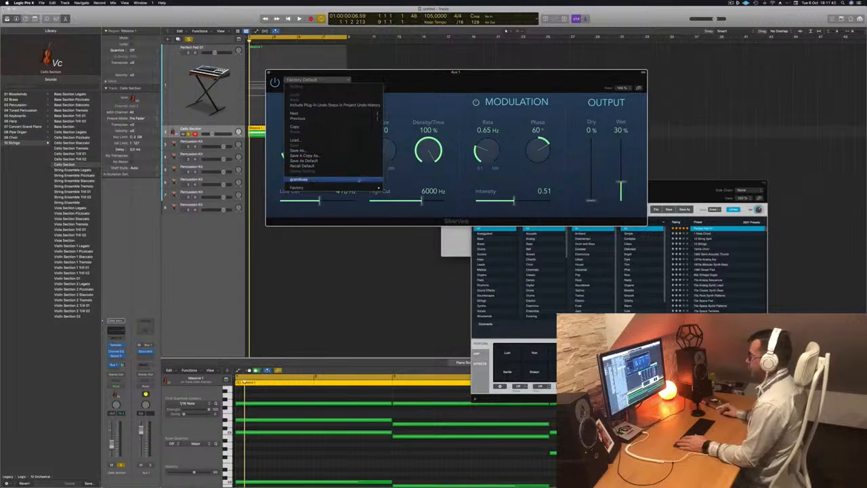
Step: Audition the cello through the SilverVerb, close the reverb window and unsolo the Cello Section track
key("space")
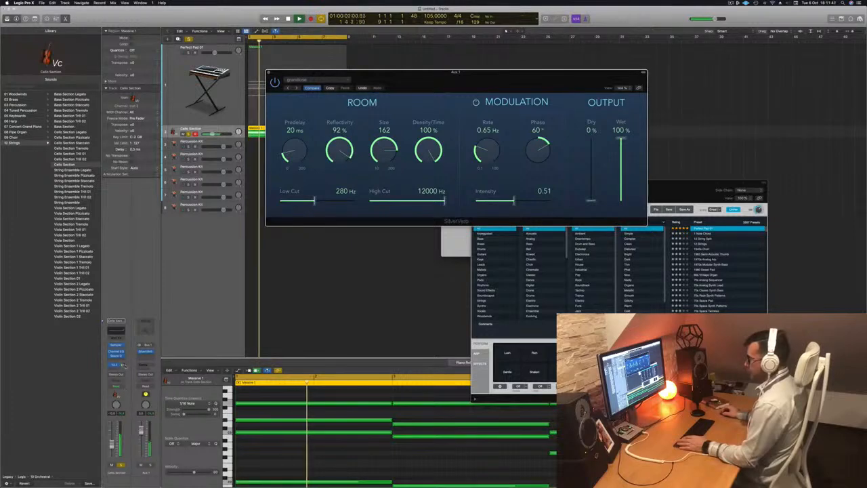
left_click_drag(329, 68, 387, 70)
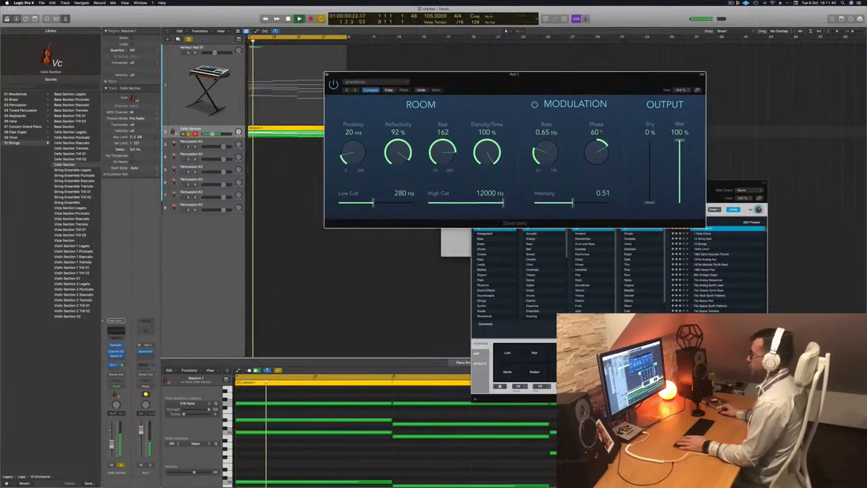
left_click(327, 75)
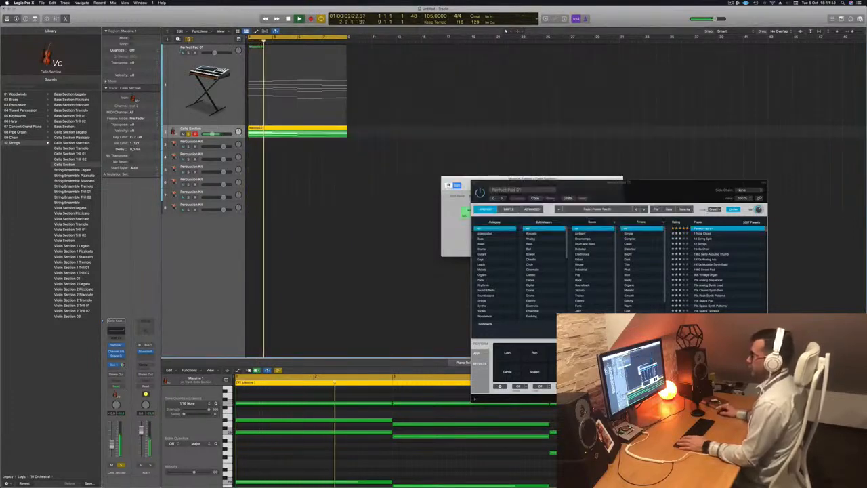
left_click(188, 134)
key("Return")
Step: Duplicate the Perfect Pad 01 track and copy its region onto the new track
key("Up")
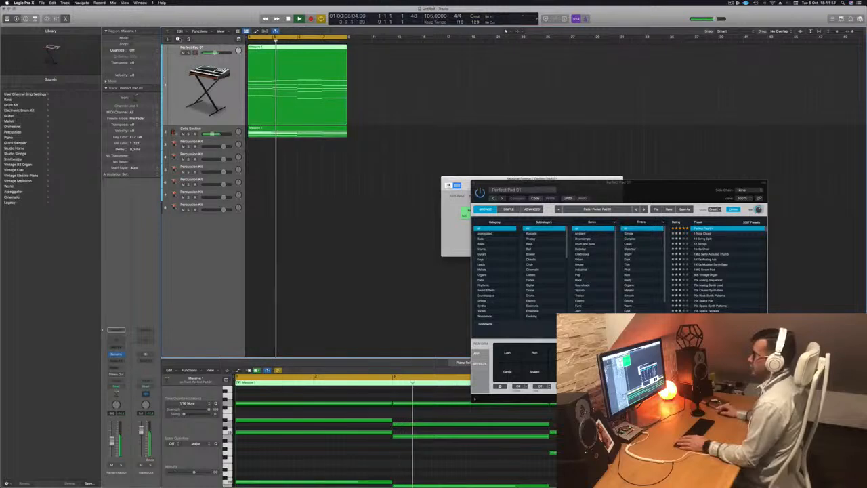
key("super+d")
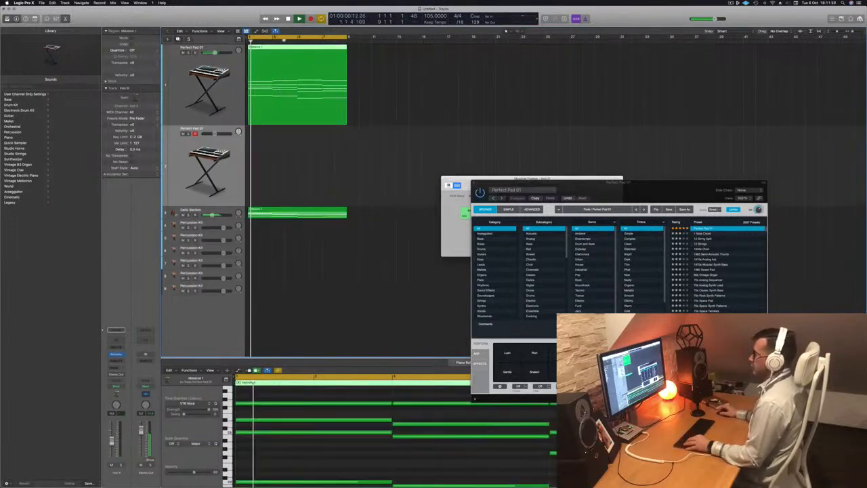
left_click_drag(282, 115, 277, 171)
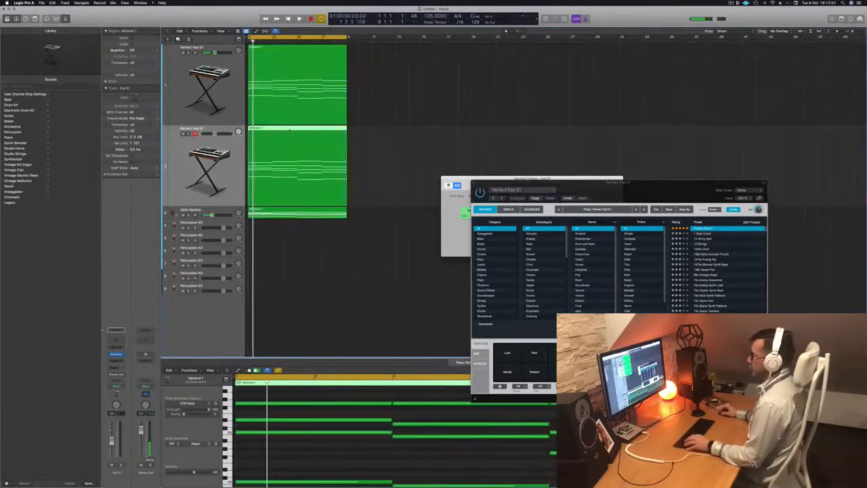
Step: Delete the upper chord notes from the copied region in the Piano Roll, keeping only the lowest note of each chord
key("e")
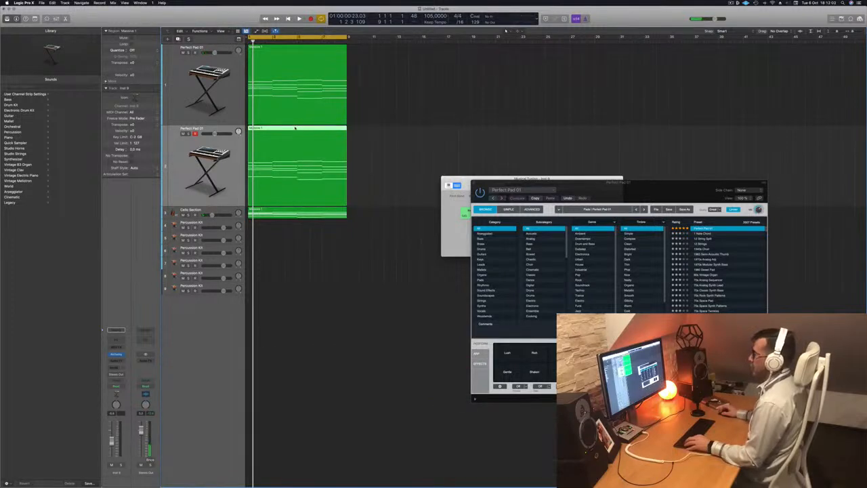
key("e")
key("super+Left")
key("super+Left")
key("super+Left")
key("super+Left")
key("super+Left")
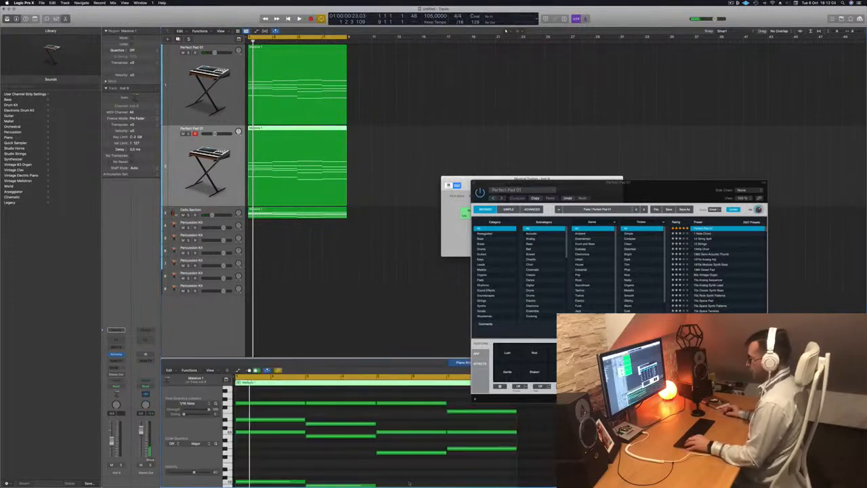
key("super+Up")
left_click_drag(487, 449, 275, 405)
key("Delete")
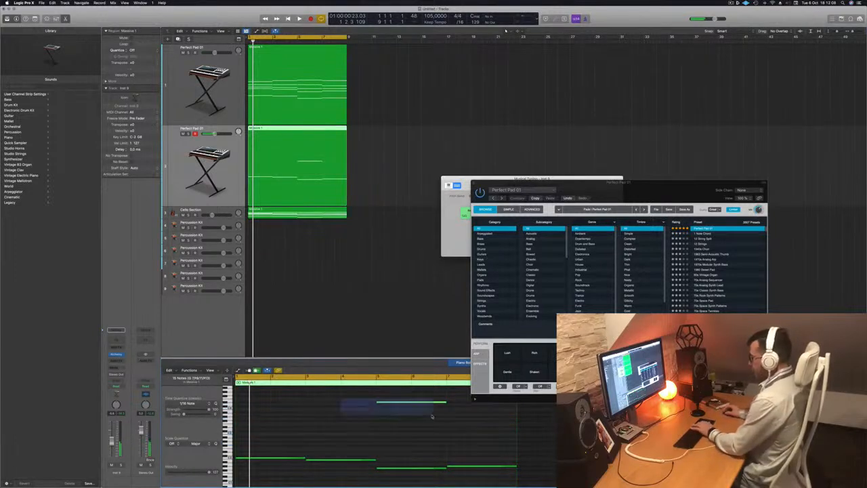
Step: Transpose all remaining notes in the copied pad region down one octave and play the result
key("space")
key("super+a")
key("alt+shift+Down")
key("space")
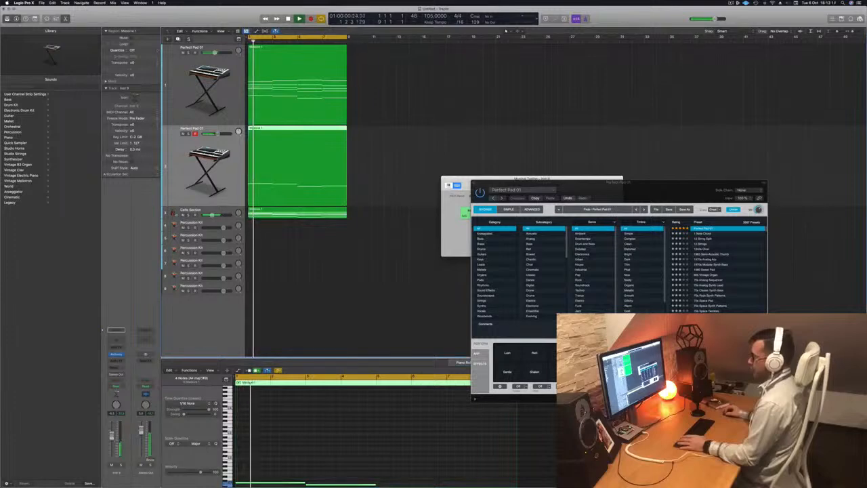
Step: Add a Channel EQ to the duplicated Perfect Pad 01 track, close its window and play the project
left_click(113, 340)
left_click_drag(555, 88, 621, 129)
left_click(336, 115)
key("space")
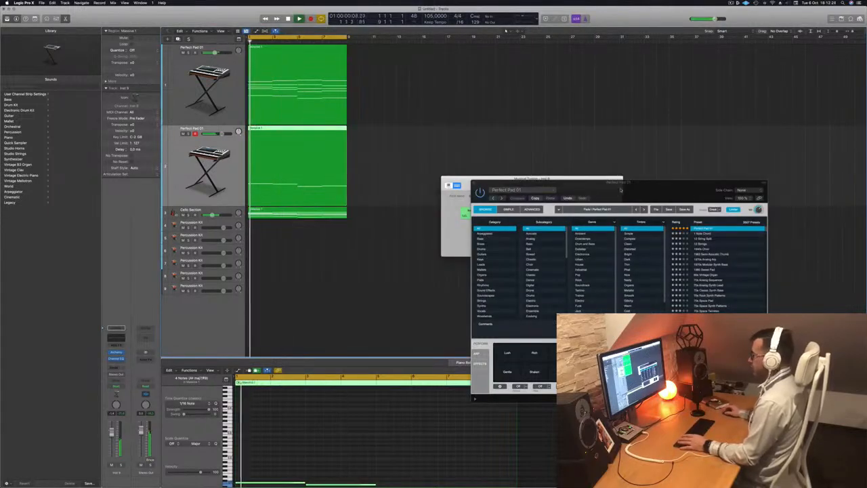
Step: Open Alchemy on the low Perfect Pad 01 track and audition its performance variations during playback, ending on Soft
left_click_drag(616, 194, 623, 184)
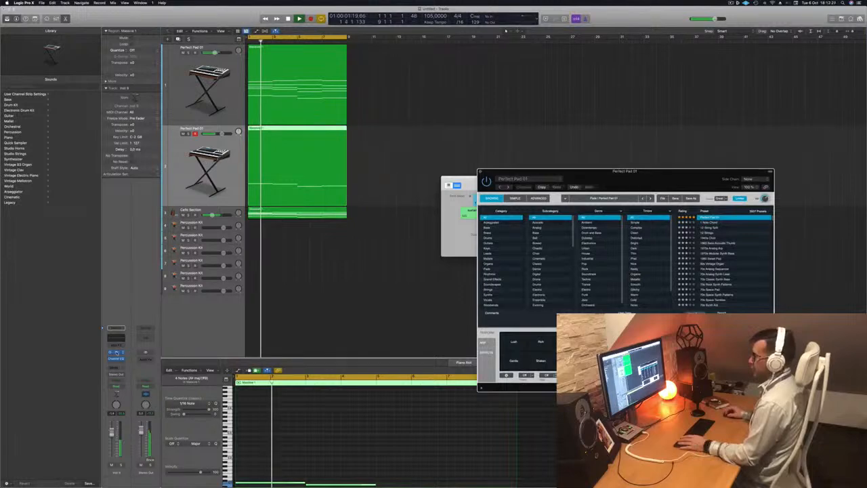
left_click(116, 352)
key("space")
key("space")
left_click_drag(466, 82, 553, 95)
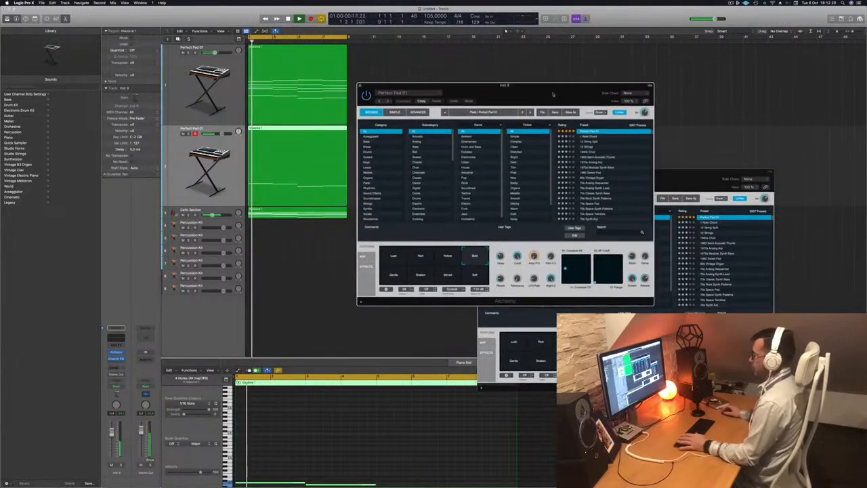
left_click(394, 256)
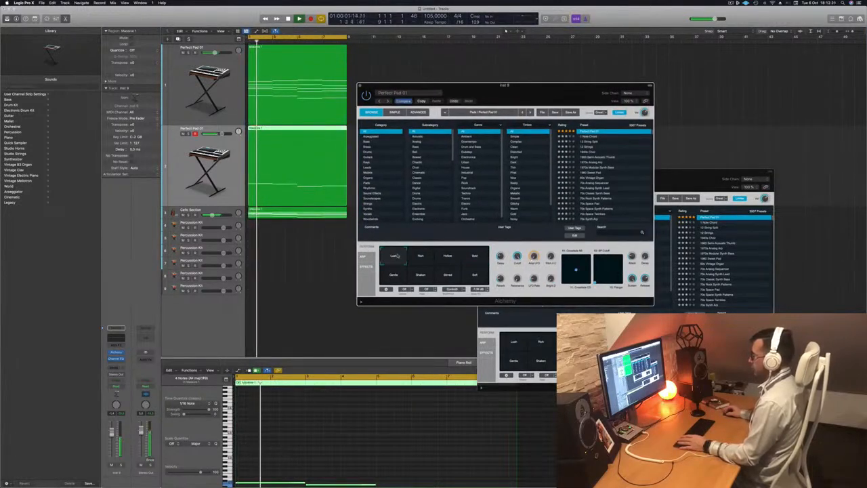
left_click(395, 275)
left_click(420, 277)
left_click(448, 277)
left_click(475, 278)
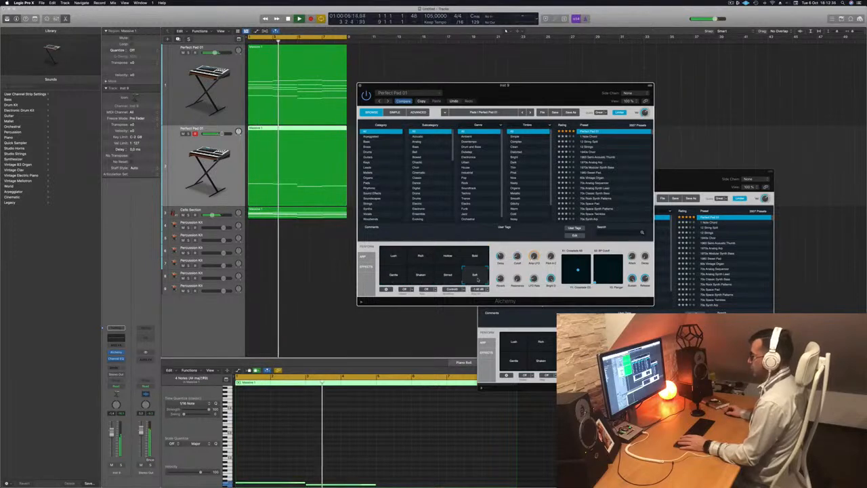
Step: Replay the low pad from the start, toggling its solo, and lower the Reverb amount in Alchemy
key("Return")
left_click(189, 133)
left_click(189, 133)
key("space")
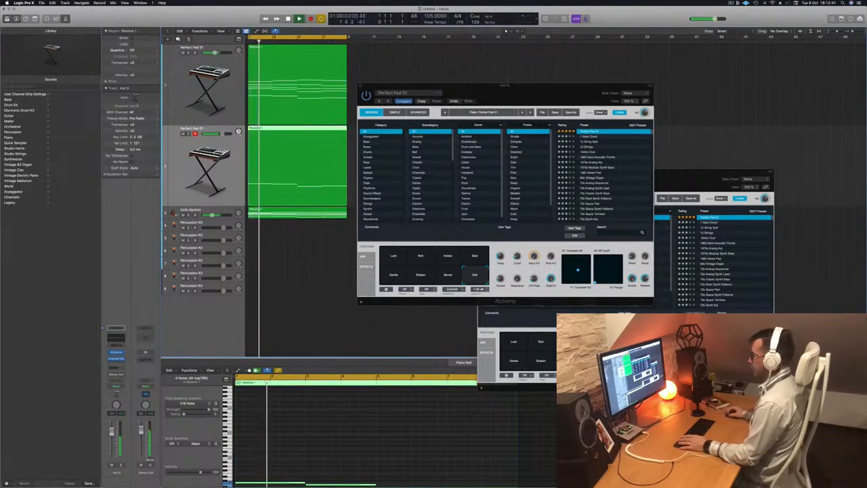
left_click(501, 275)
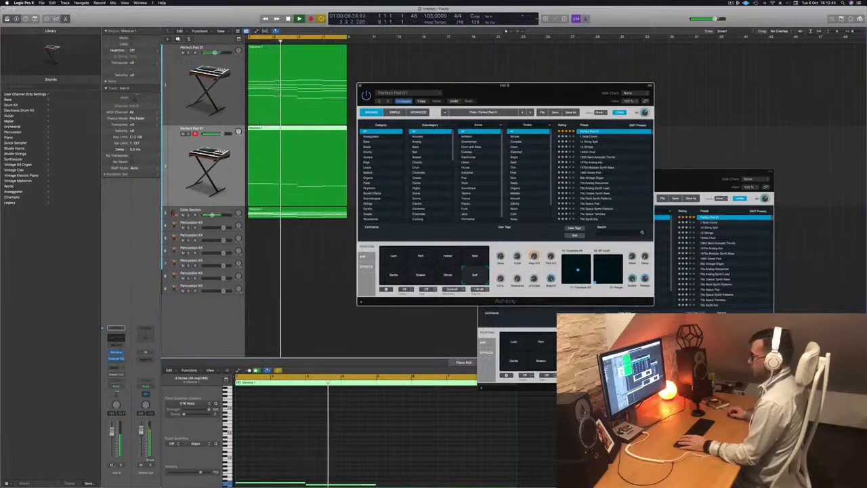
left_click(106, 458)
key("Return")
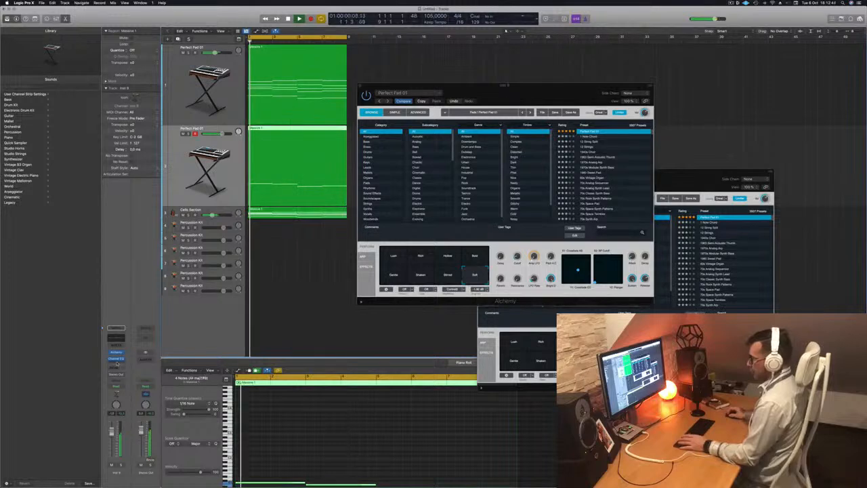
Step: Insert a stereo Compressor on the low pad track, adjust its threshold, and close the Compressor and the track's Alchemy window
left_click(116, 363)
mouse_move(136, 388)
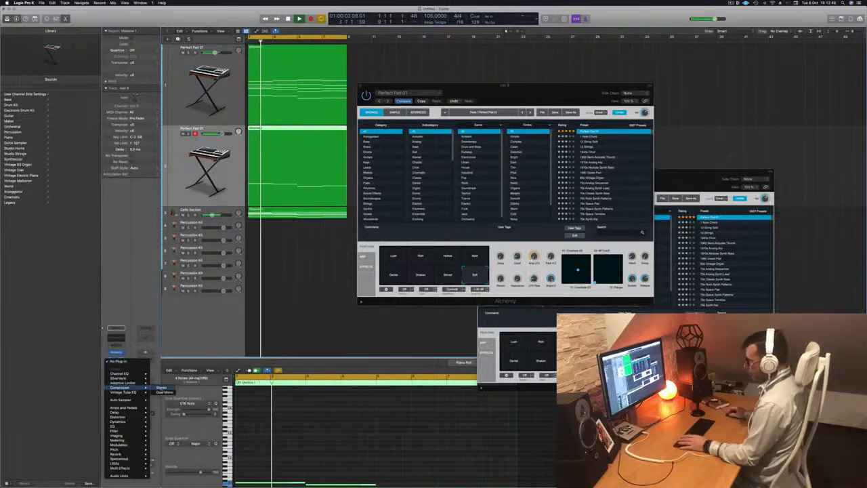
left_click(163, 388)
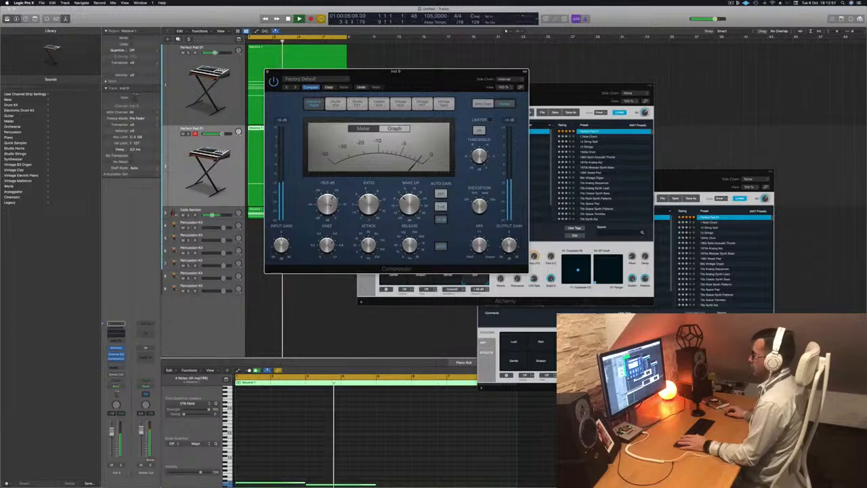
left_click_drag(409, 78, 419, 80)
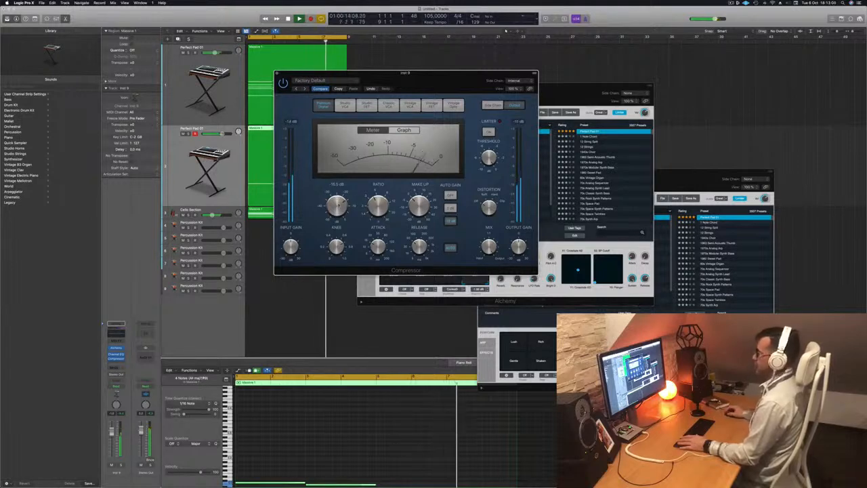
left_click(277, 73)
left_click_drag(464, 89, 458, 91)
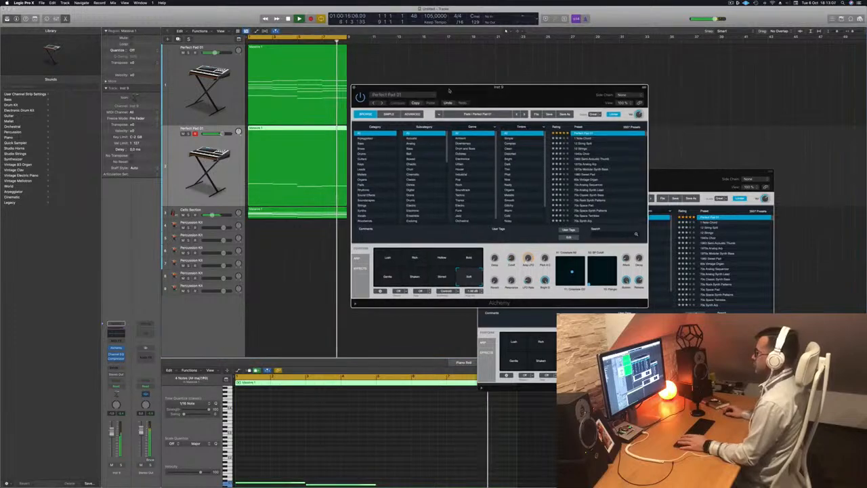
left_click(354, 88)
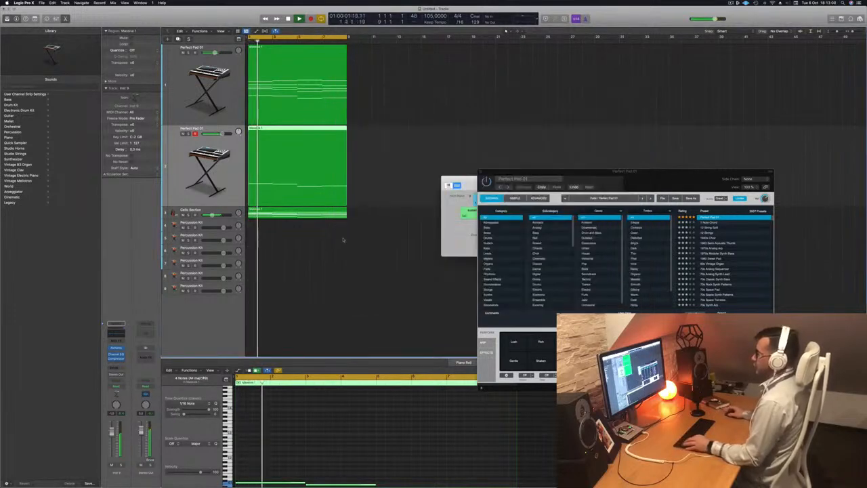
Step: Duplicate the top Perfect Pad 01 chord track and copy its region onto the new track
scroll(343, 240, "down", 5)
key("Return")
key("Up")
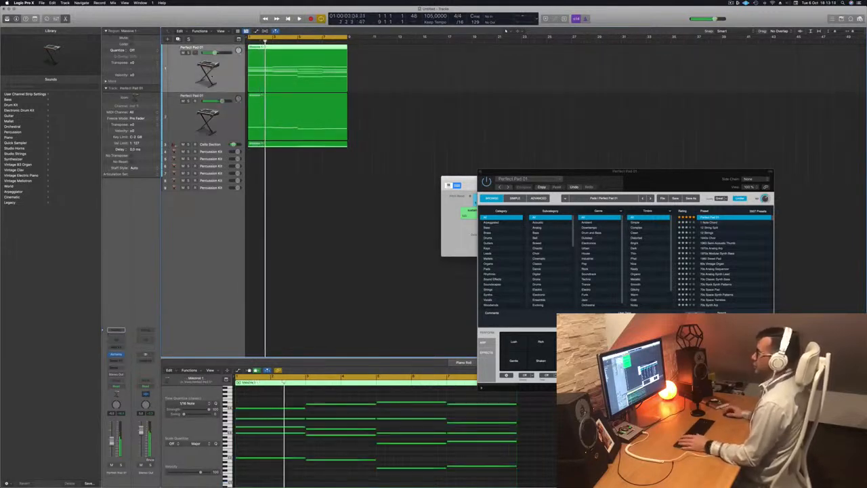
key("super+d")
left_click_drag(302, 64, 302, 111)
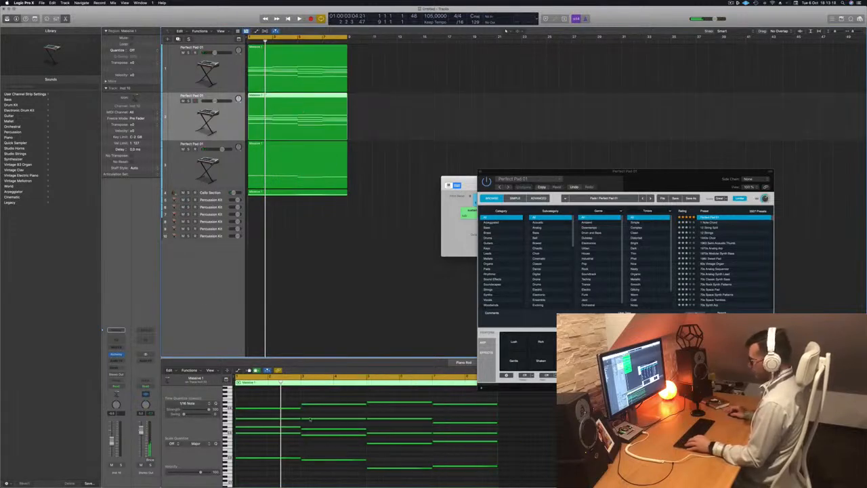
Step: Delete the lower chord notes from the newly copied region, keeping only the highest note of each chord
left_click_drag(269, 407, 479, 469)
key("Delete")
key("Return")
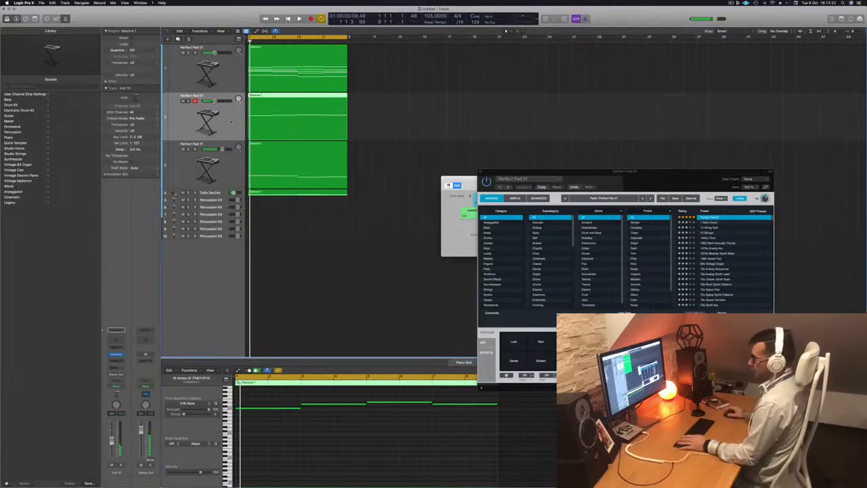
Step: Load the Orchestral Brass patch French Horn Solo on the top-note track and play the project
left_click(10, 127)
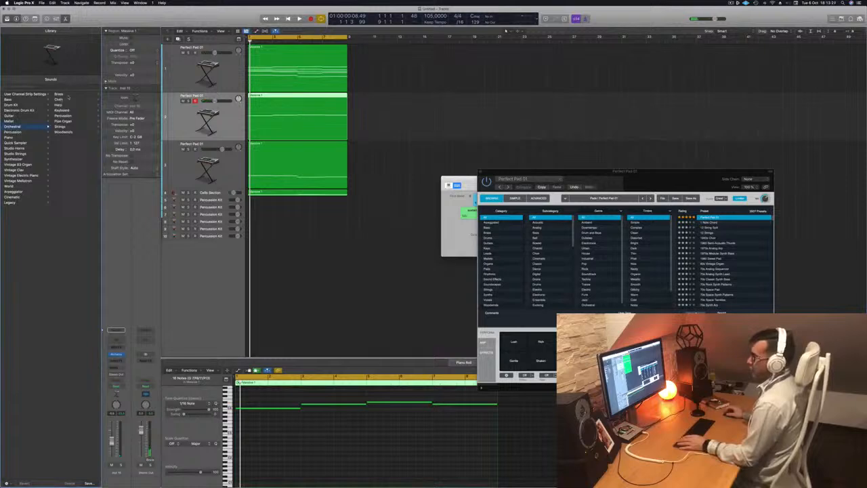
left_click(64, 94)
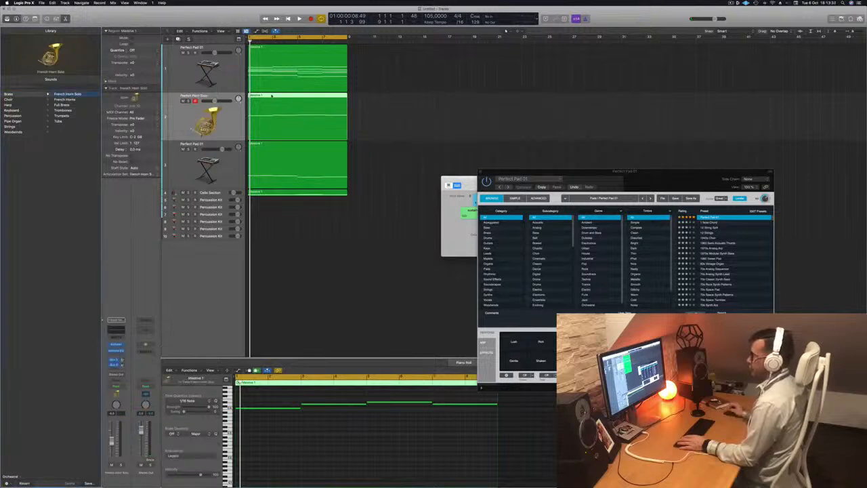
key("space")
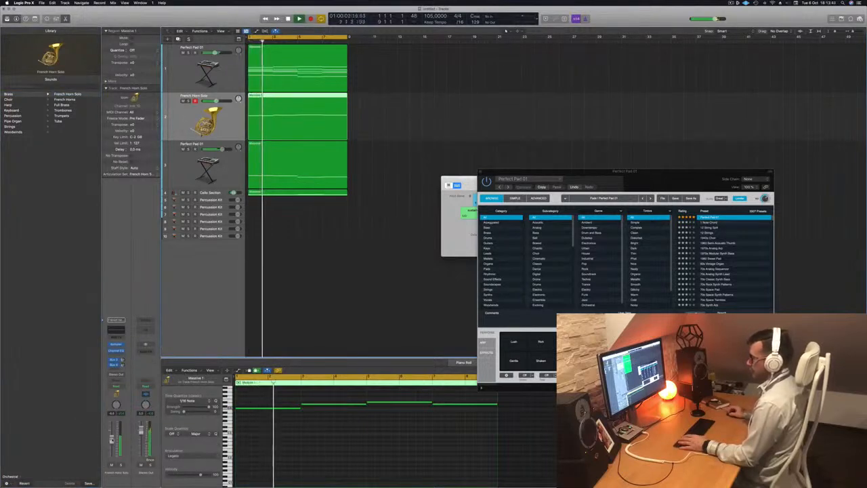
Step: Add a send to Bus 1 on the French Horn Solo track, raise its send level, and replay the arrangement
left_click(116, 369)
mouse_move(117, 375)
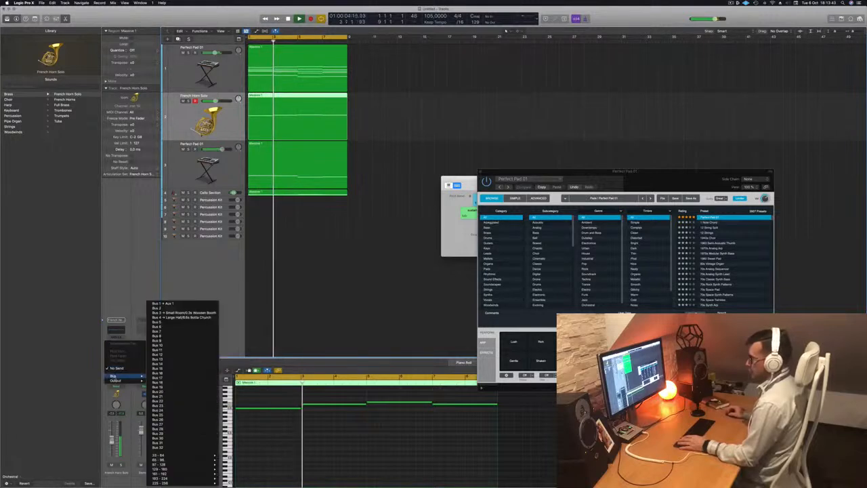
left_click(162, 303)
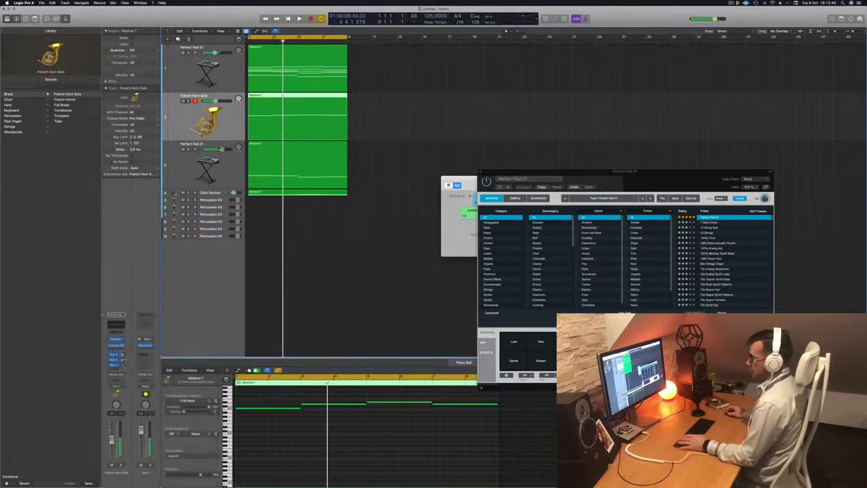
key("Return")
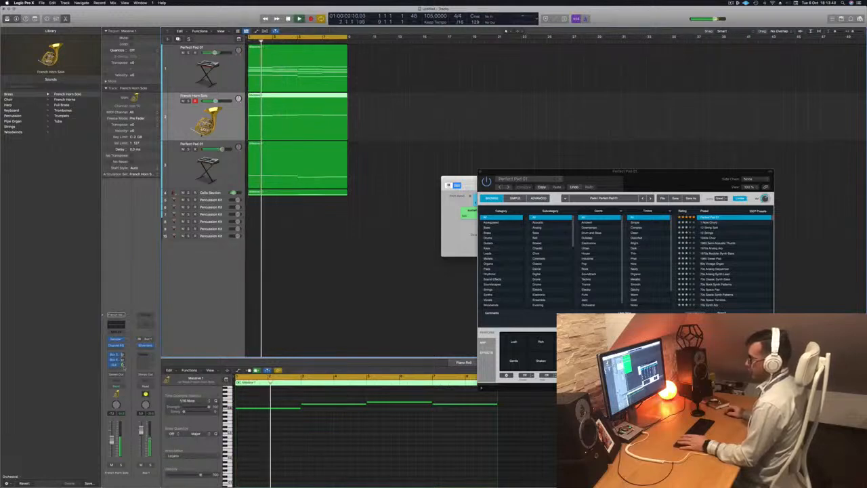
key("Return")
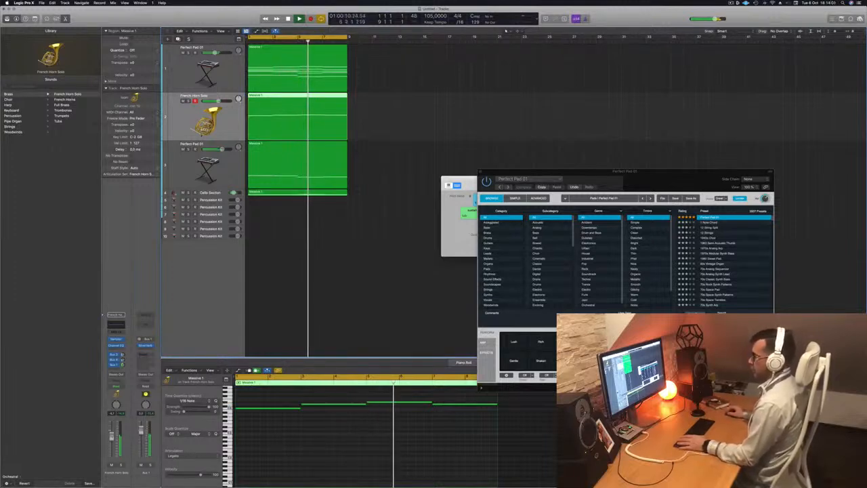
Step: Repeat the regions of all four melodic tracks once so they run to bar 17, and play from the start
scroll(310, 279, "down", 3)
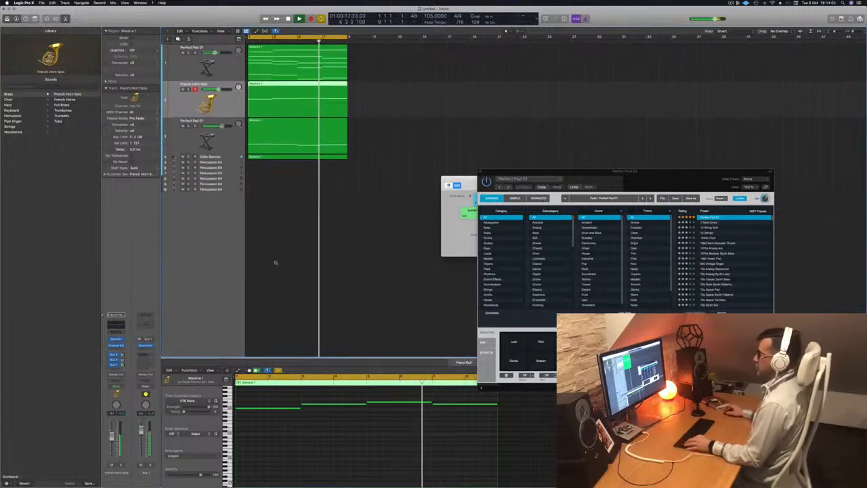
scroll(369, 147, "up", 3)
scroll(395, 145, "up", 3)
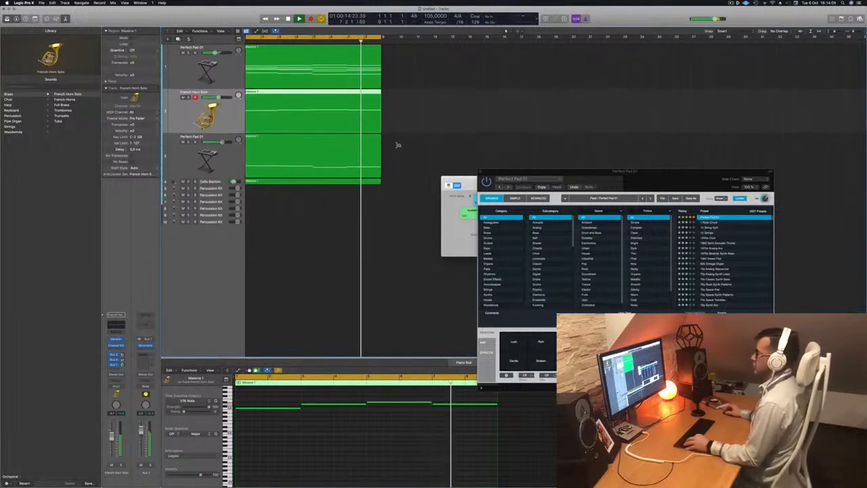
key("space")
scroll(466, 145, "down", 2)
left_click(407, 124)
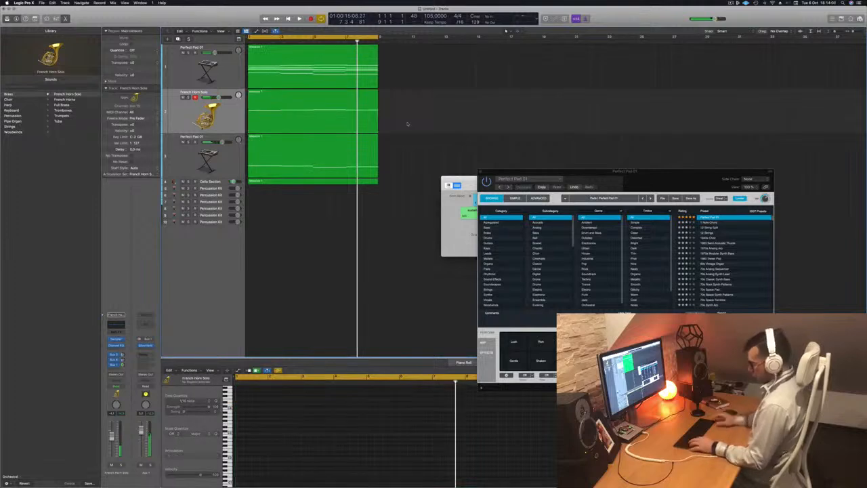
key("super+r")
key("Return")
key("space")
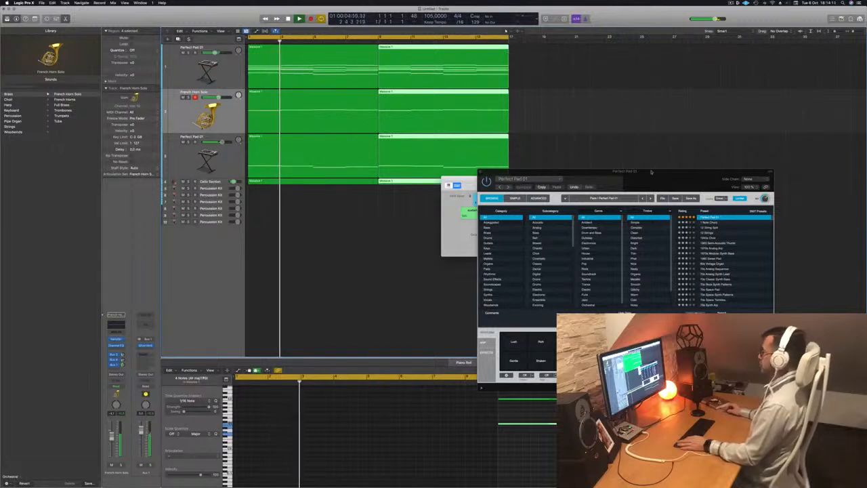
Step: Move the Alchemy window clear of the regions and close the Musical Typing window
left_click_drag(652, 170, 720, 146)
left_click_drag(472, 187, 368, 208)
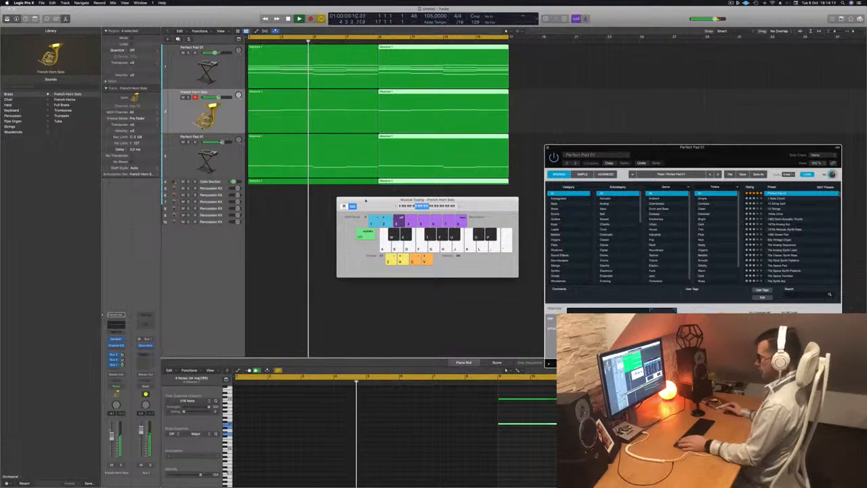
key("super+k")
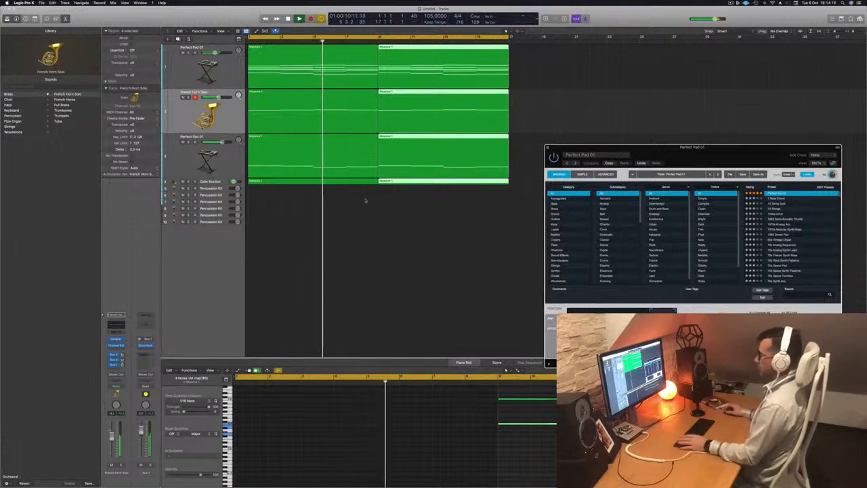
Step: Select the first Percussion Kit track, enlarge its height, and open its Sampler instrument window
left_click(209, 188)
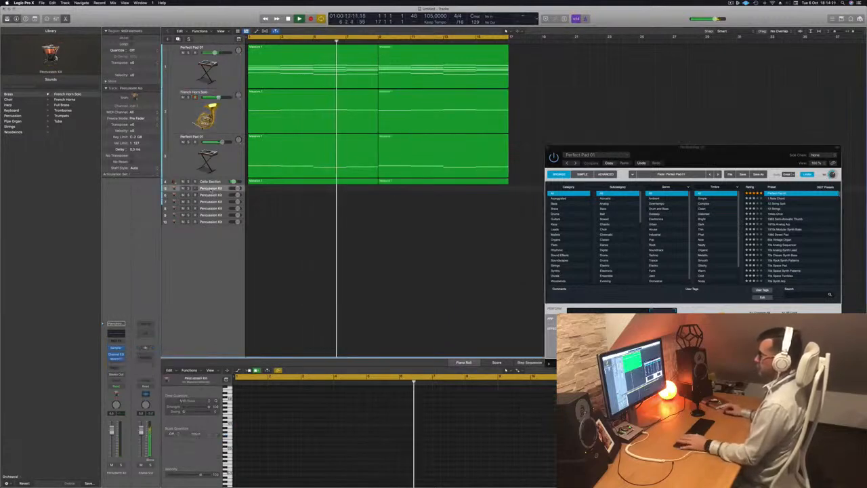
left_click_drag(212, 192, 212, 234)
key("Return")
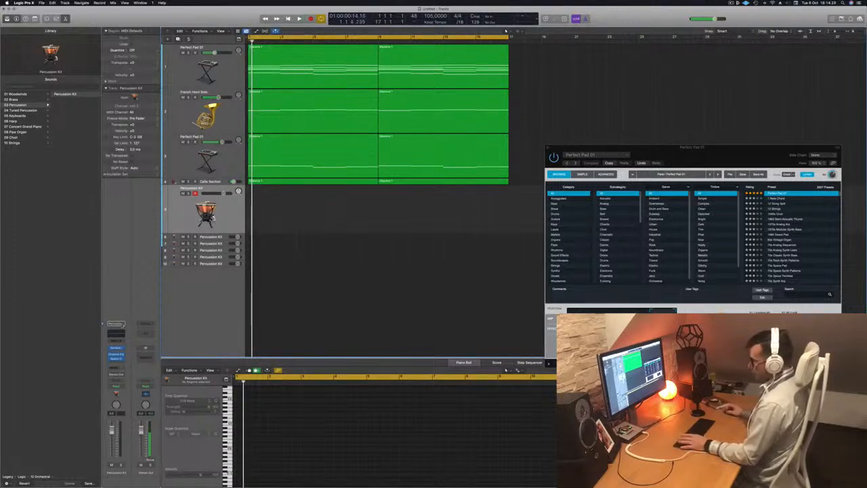
left_click(116, 348)
left_click_drag(389, 77, 532, 78)
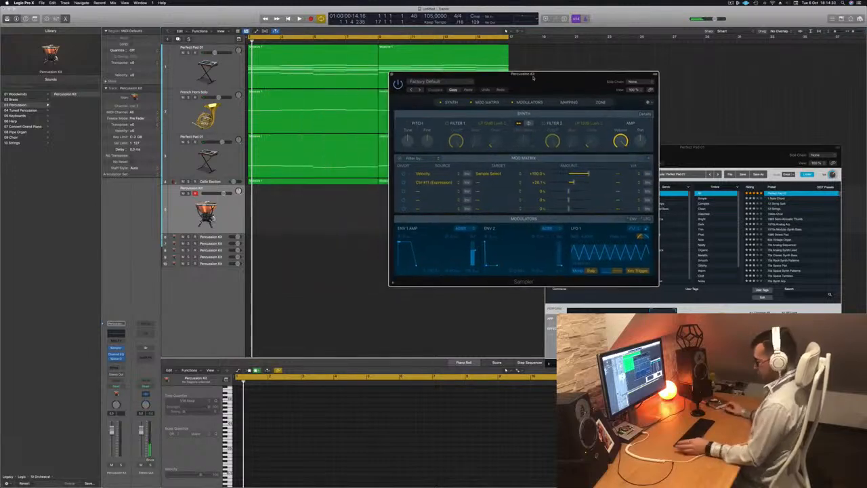
Step: Show the Musical Typing keyboard and audition percussion notes on the Percussion Kit track
key("a")
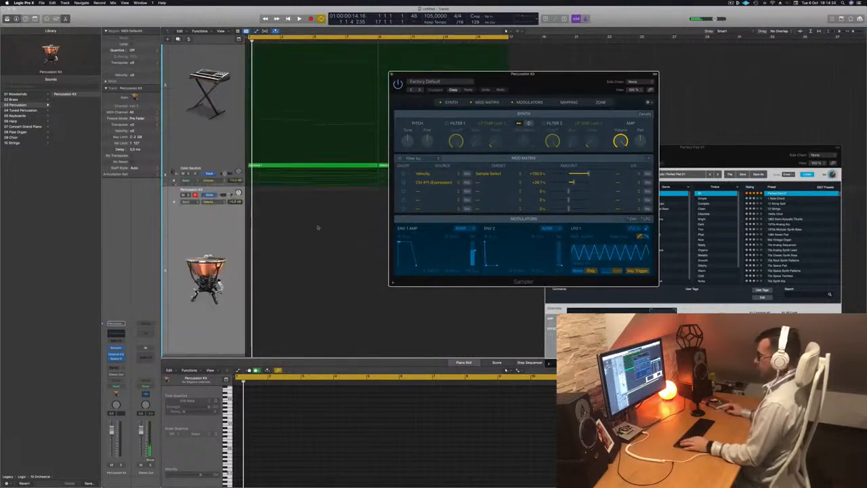
key("a")
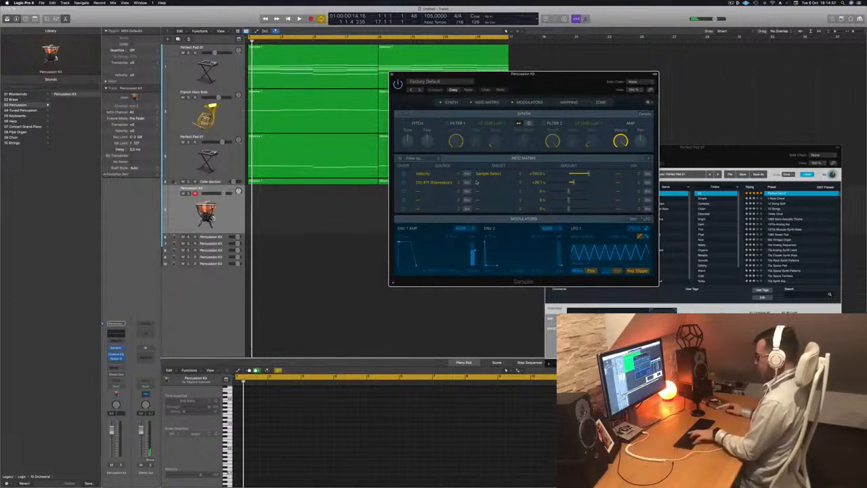
key("super+k")
left_click_drag(377, 209, 364, 244)
key("a")
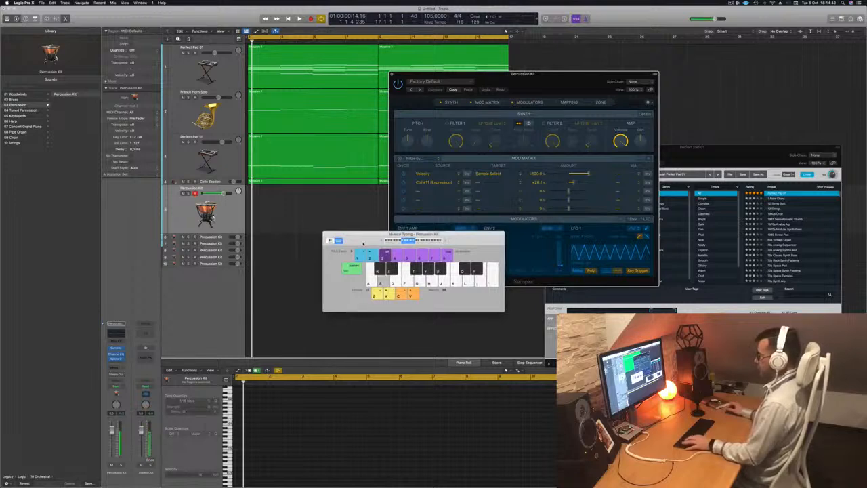
key("a")
left_click_drag(558, 80, 537, 76)
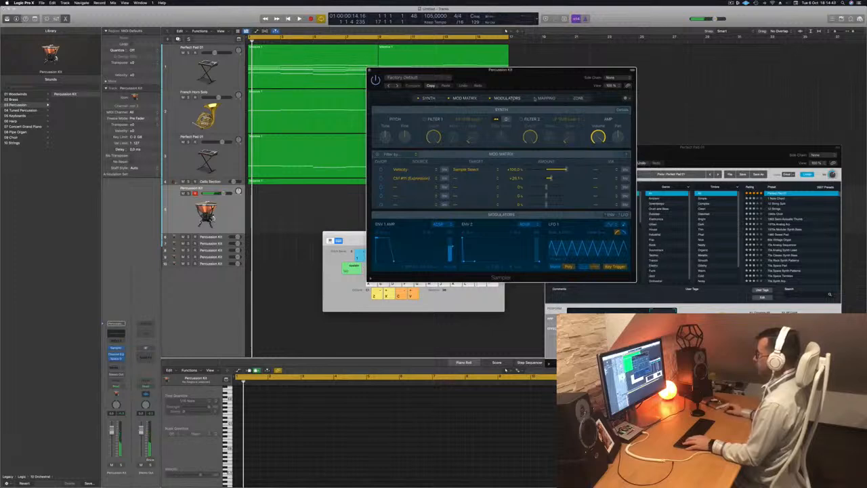
Step: Show the Sampler's Mapping section and audition percussion notes while examining the list of instrument groups and their key ranges
left_click(546, 99)
key("a")
scroll(489, 242, "up", 1)
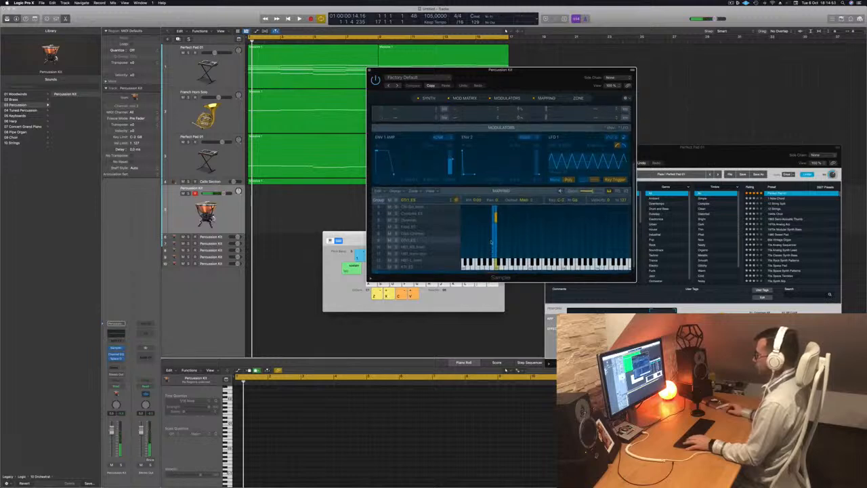
key("s")
scroll(429, 241, "down", 5)
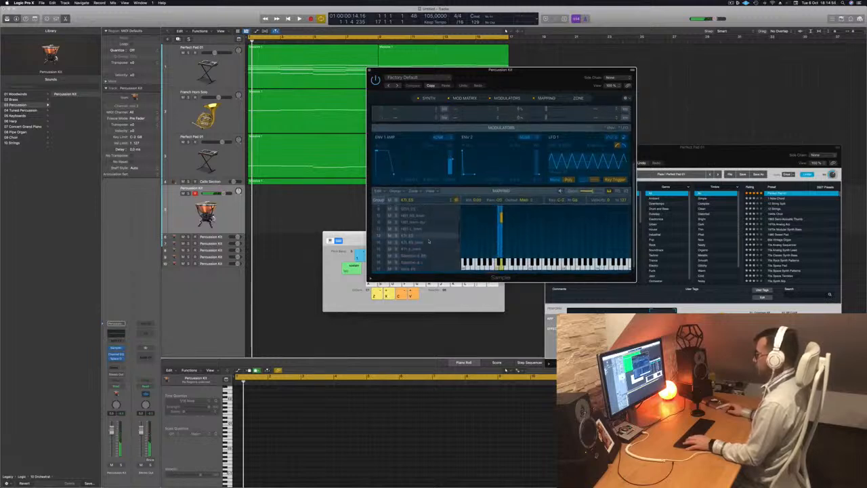
scroll(429, 241, "down", 5)
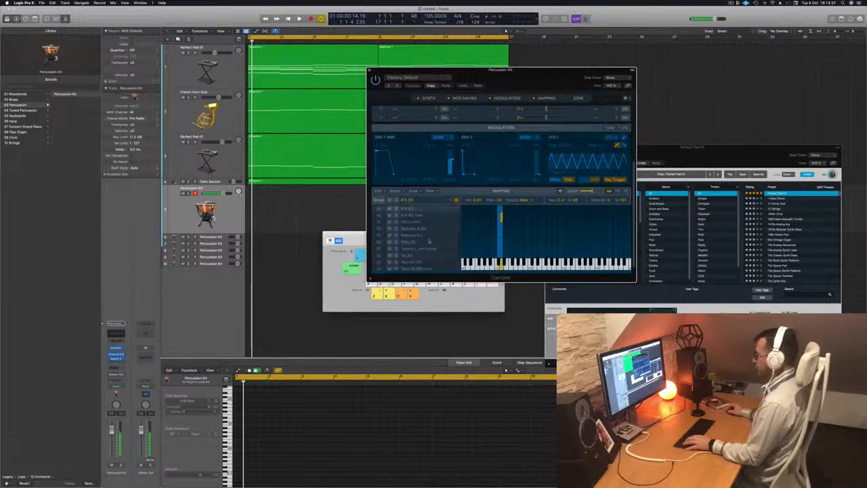
scroll(428, 240, "down", 3)
scroll(429, 240, "down", 5)
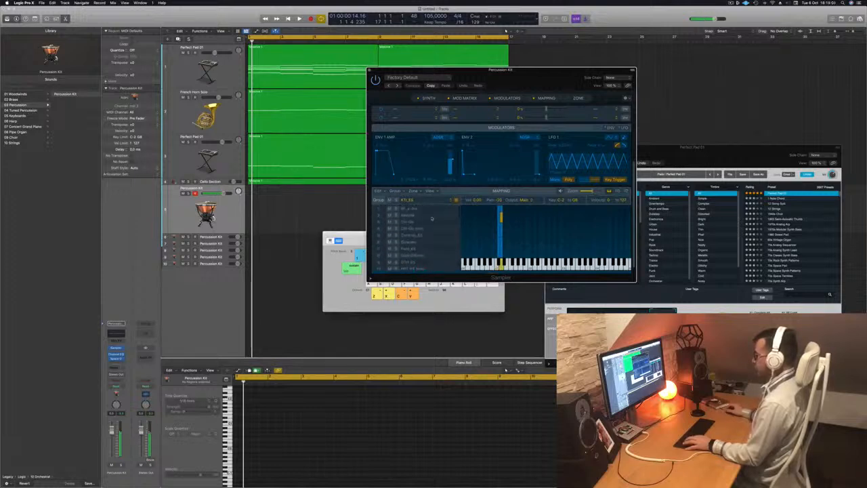
scroll(431, 217, "down", 4)
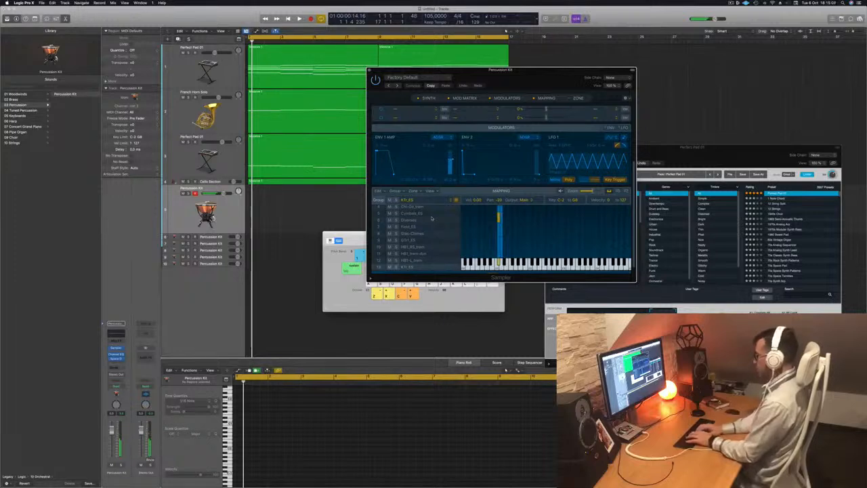
scroll(432, 218, "down", 3)
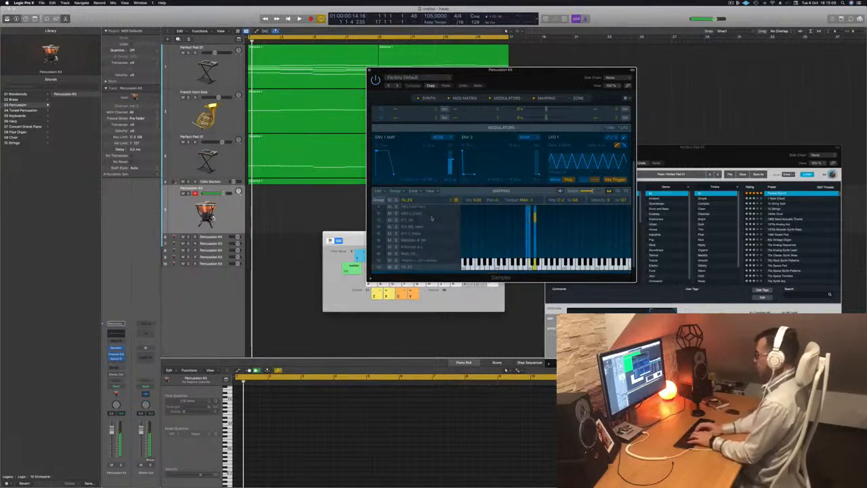
scroll(431, 217, "down", 3)
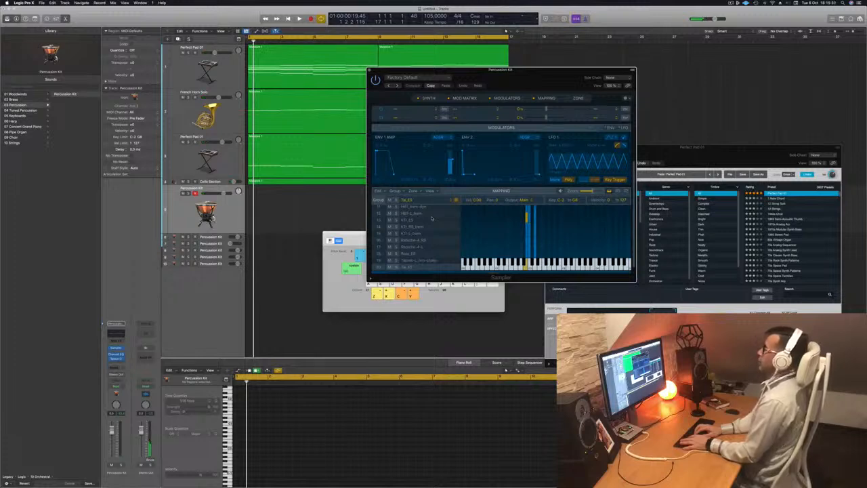
Step: Record a two-bar rhythm on the first Percussion Kit track and open the recorded region in the Piano Roll
key("r")
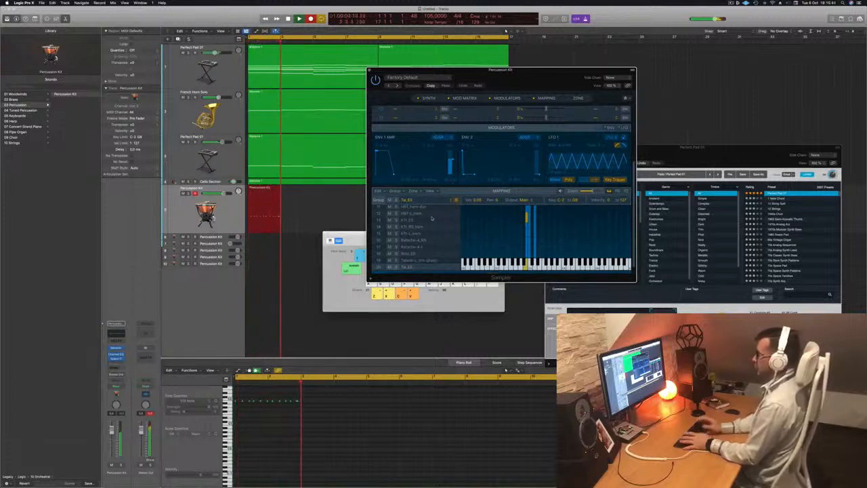
key("space")
left_click(266, 454)
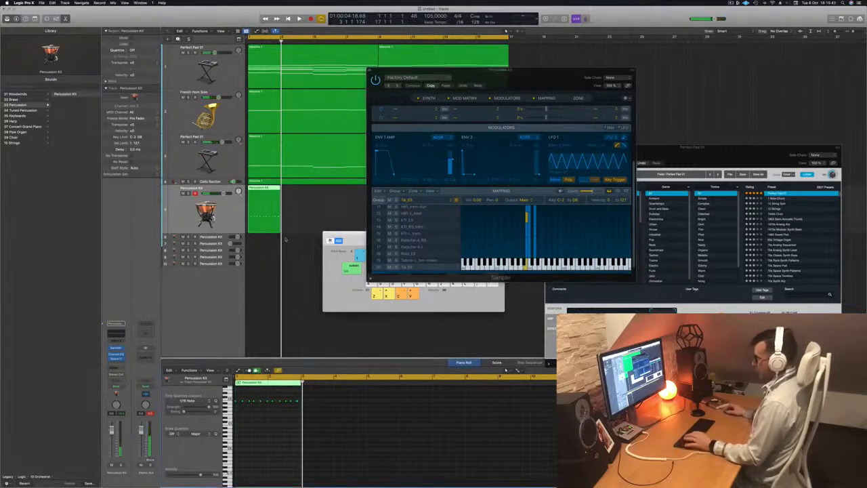
key("p")
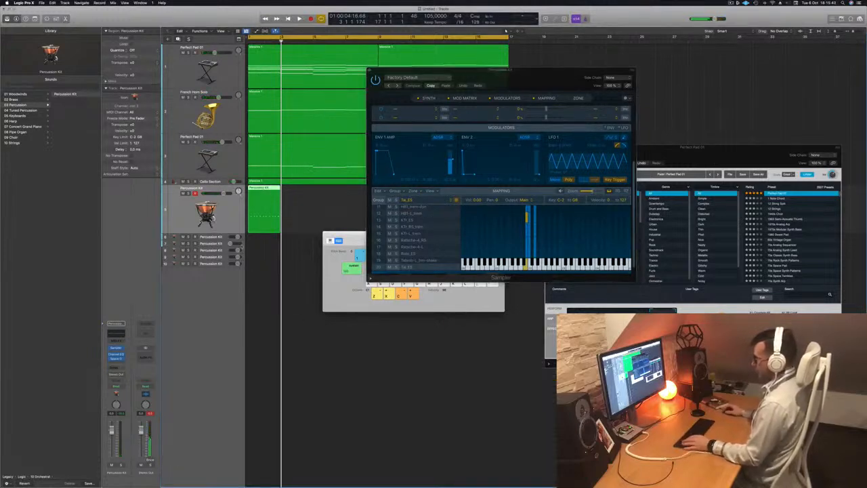
double_click(265, 188)
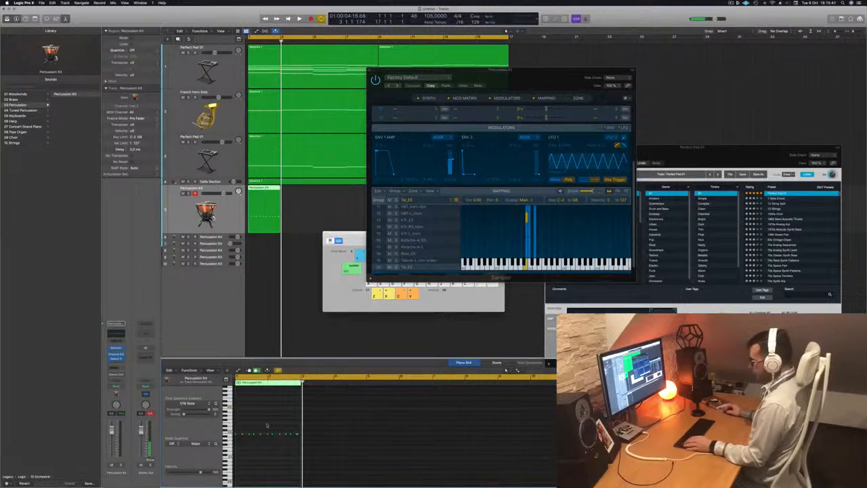
Step: Play back the recorded percussion notes and nudge the fifth note slightly earlier
key("space")
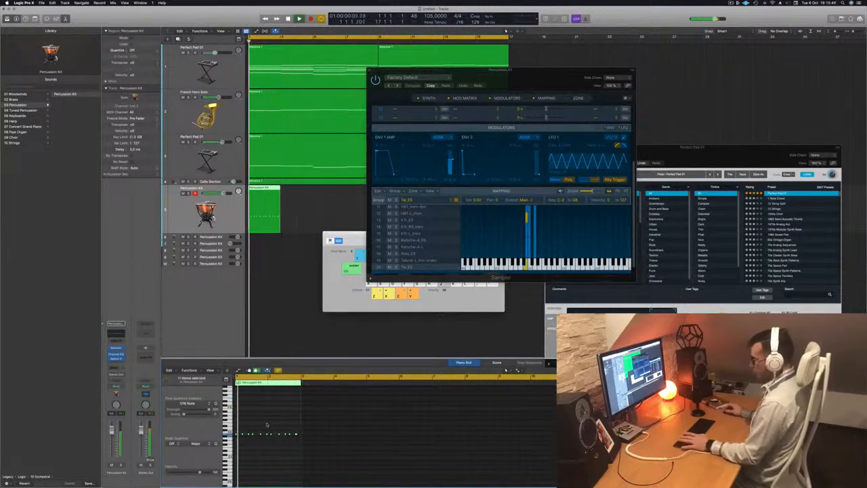
key("space")
key("z")
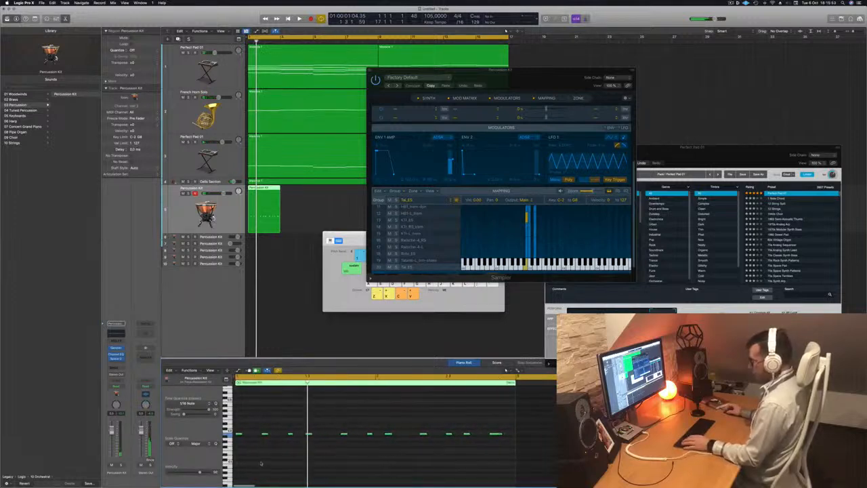
key("space")
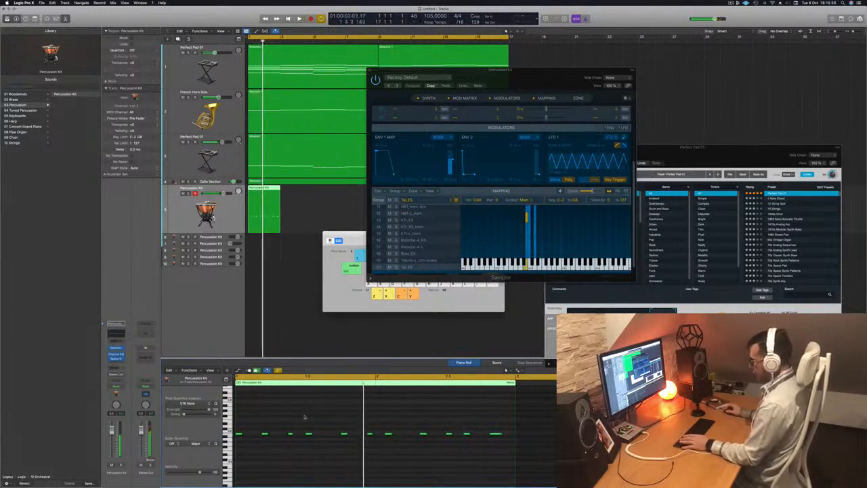
key("space")
left_click(344, 434)
key("space")
key("space")
key("space")
key("alt+Left")
key("space")
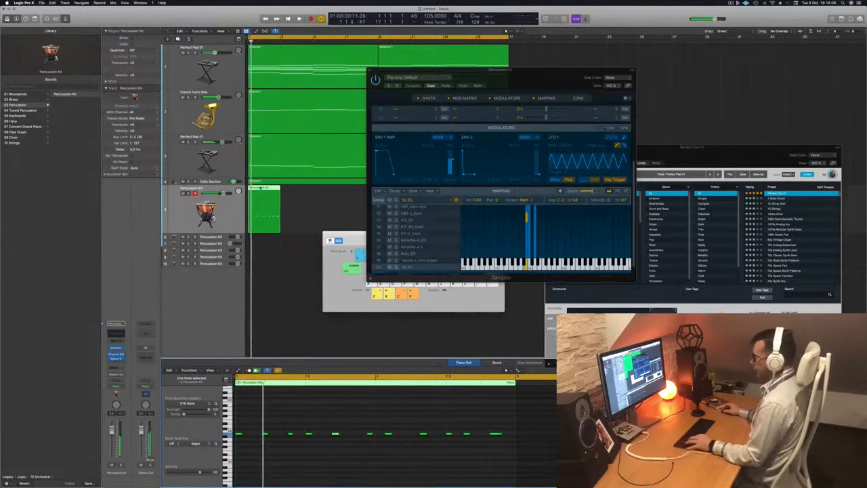
left_click_drag(282, 203, 262, 203)
left_click(271, 201)
key("Delete")
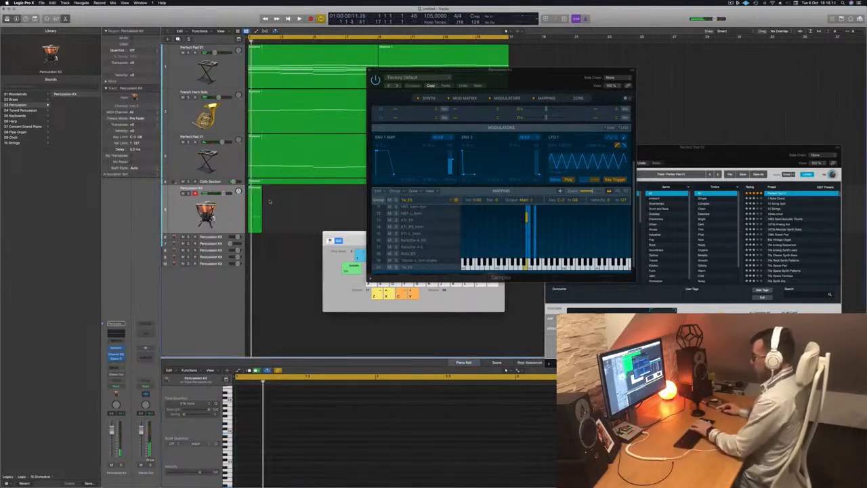
key("super+z")
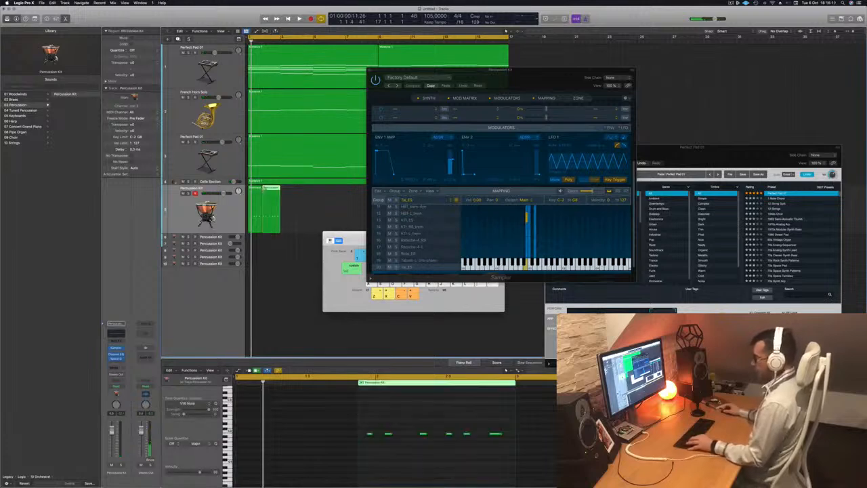
key("super+z")
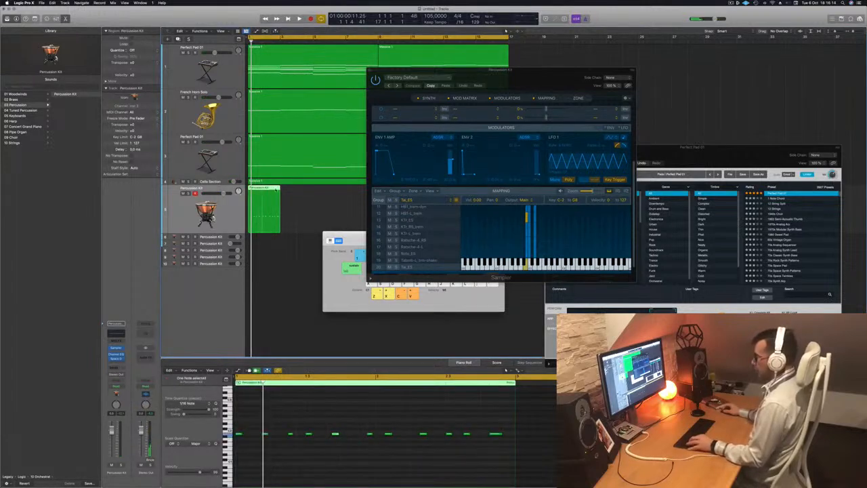
key("super+shift+z")
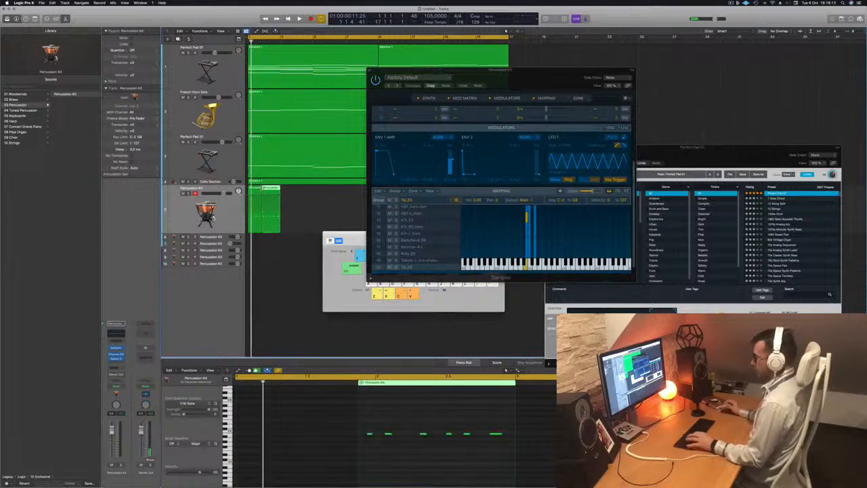
key("super+z")
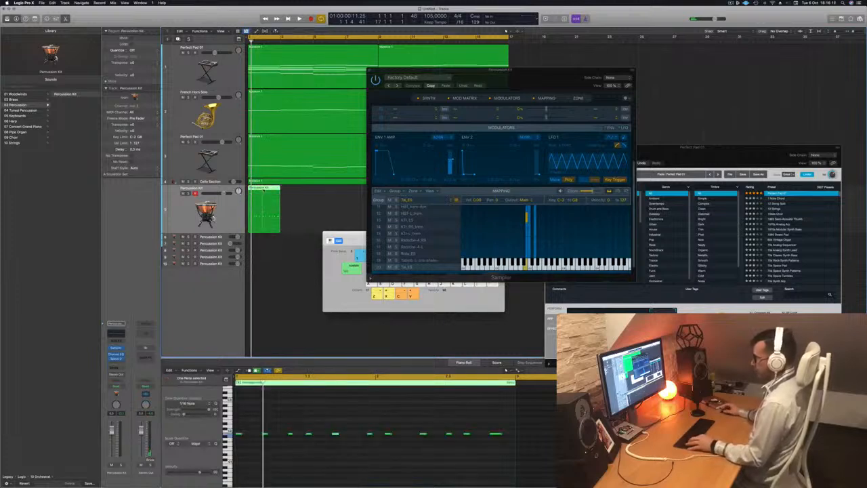
Step: Split the percussion region at bar 2 and delete its second half
key("super+shift+z")
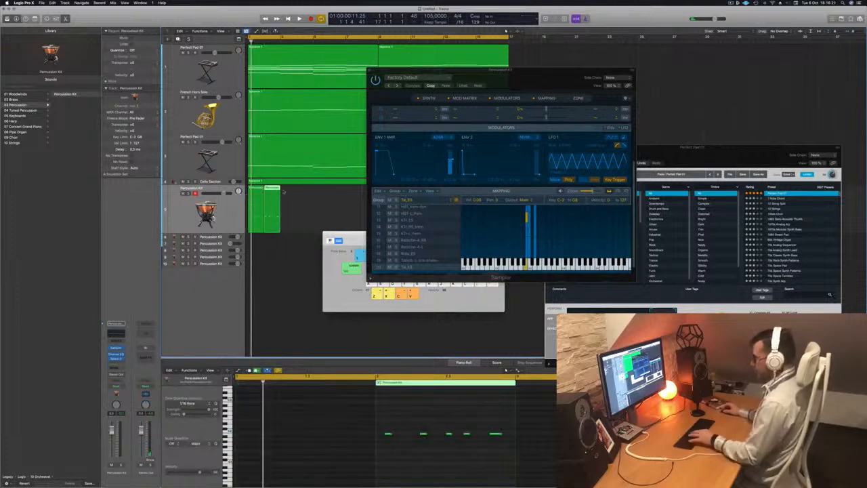
key("Delete")
key("super+z")
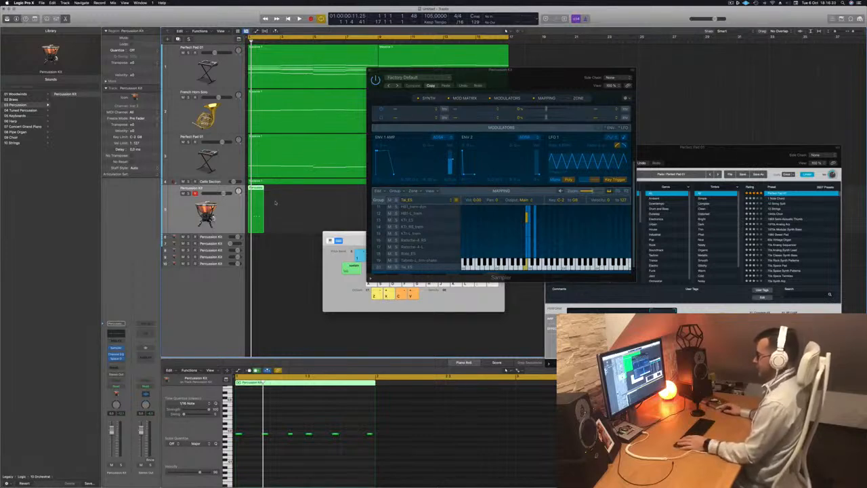
left_click(275, 209)
Step: Copy the one-bar percussion region to bar 2, play it back, and nudge the first region's last note slightly earlier
key("space")
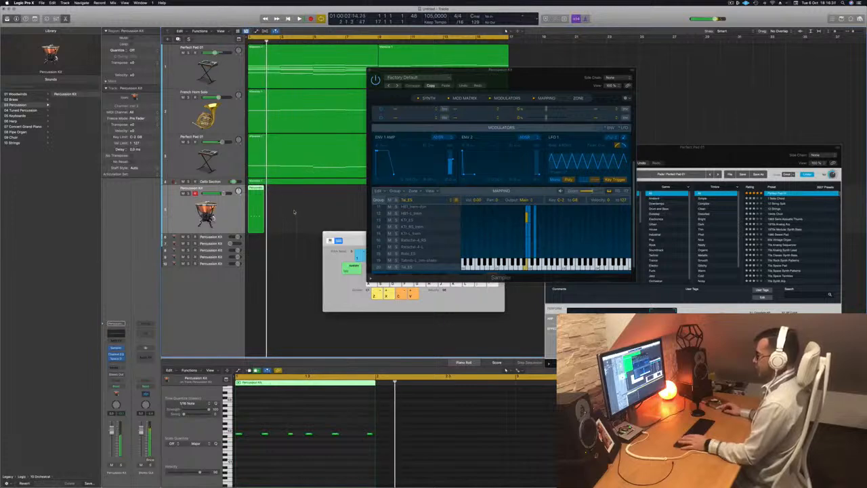
left_click_drag(257, 192, 274, 194)
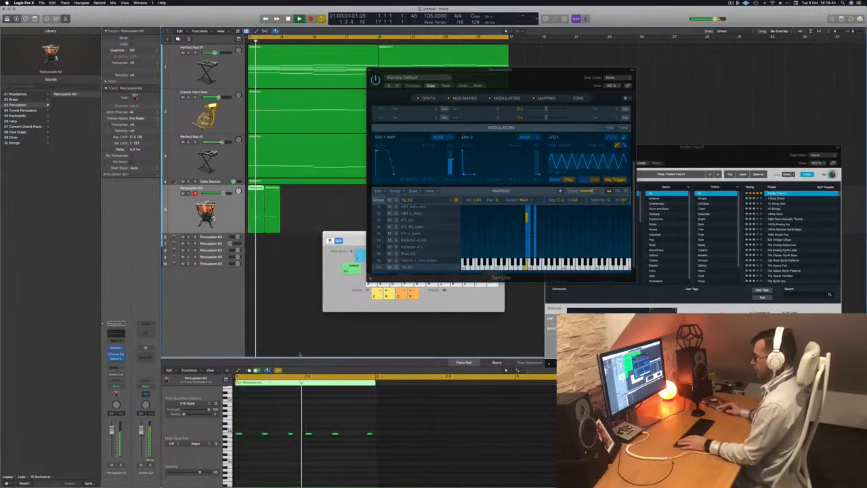
left_click(370, 433)
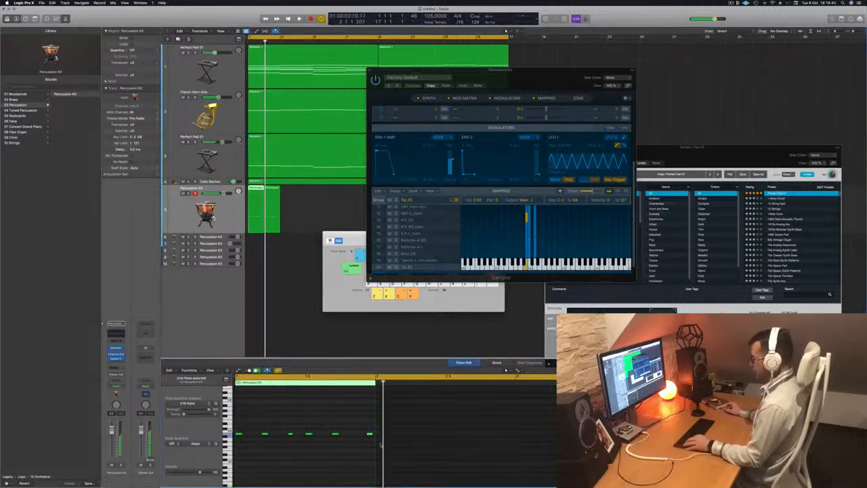
key("space")
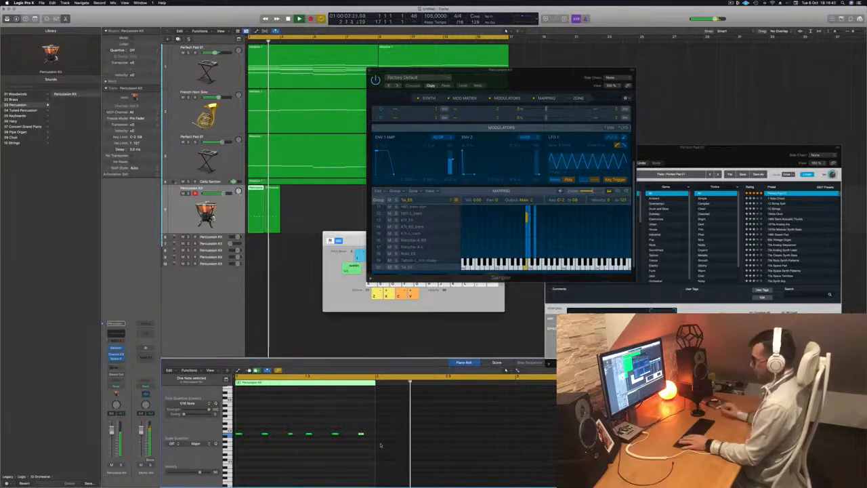
Step: Replace the copy at bar 2 with the corrected percussion region and repeat the one-bar pattern up to bar 17, moving the Sampler window clear
left_click(278, 203)
key("Delete")
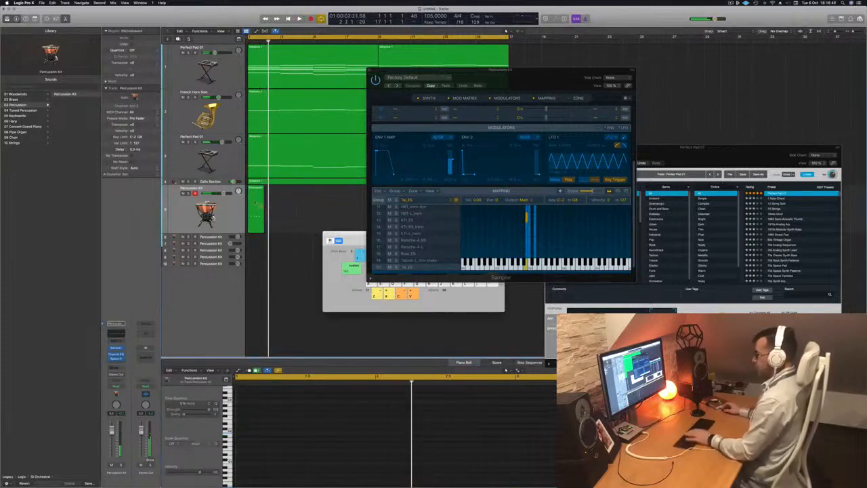
left_click(252, 197)
left_click_drag(260, 197, 269, 199)
left_click_drag(477, 72, 661, 120)
left_click_drag(332, 208, 316, 199)
left_click_drag(253, 190, 385, 203)
key("Return")
Step: Play the arrangement with the repeated percussion and move the Musical Typing window below the percussion tracks
key("space")
left_click_drag(359, 239, 345, 245)
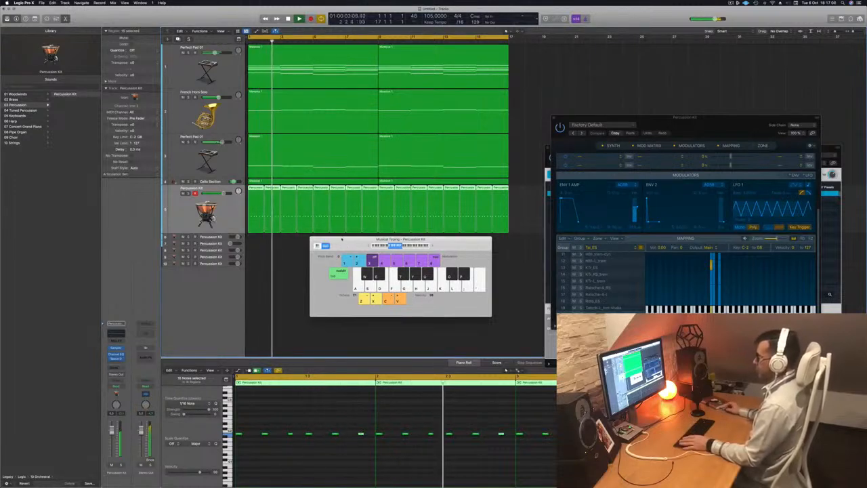
left_click_drag(346, 242, 344, 246)
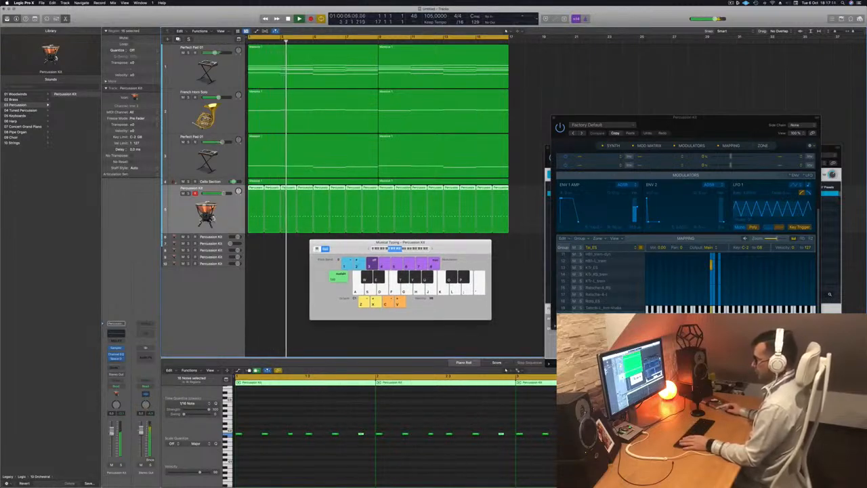
key("space")
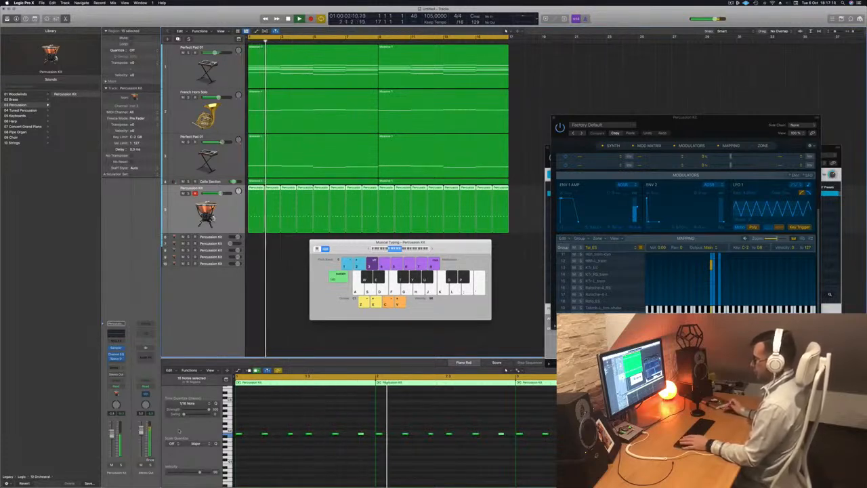
left_click_drag(458, 245, 443, 260)
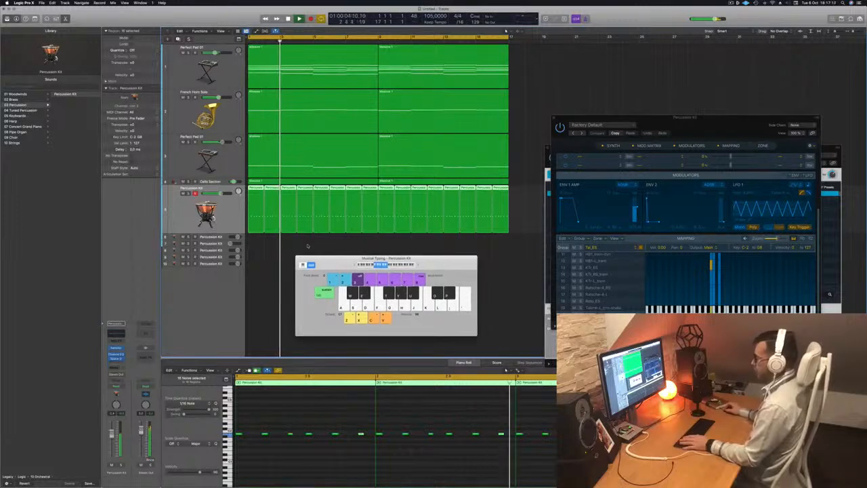
left_click_drag(330, 262, 313, 274)
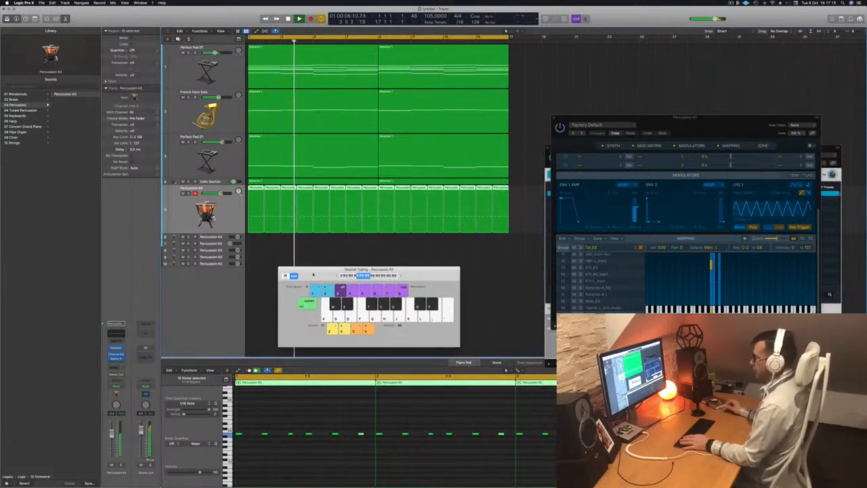
left_click_drag(313, 273, 311, 274)
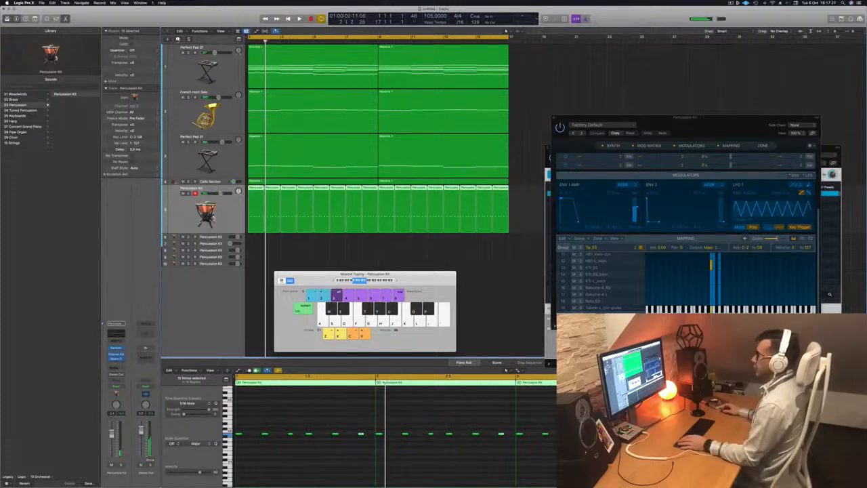
Step: Duplicate the Percussion Kit track and copy all of its percussion regions onto the new track
key("super+d")
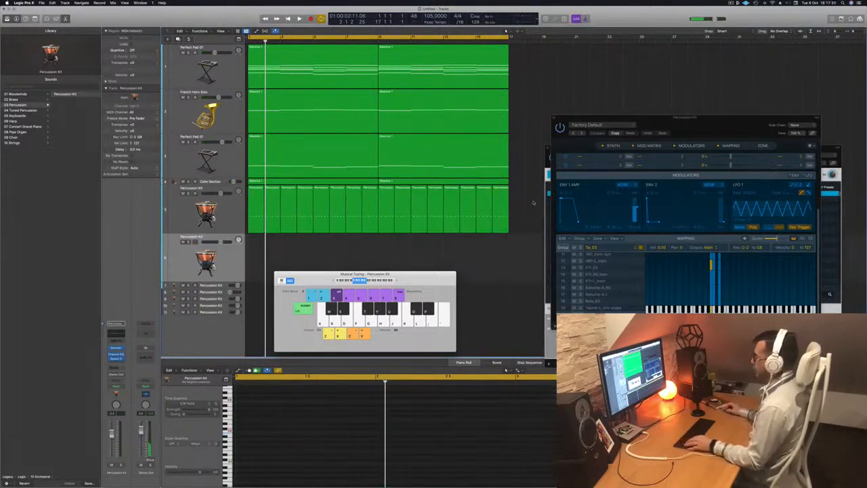
left_click_drag(534, 203, 245, 220)
left_click_drag(255, 189, 255, 243)
scroll(252, 417, "left", 2)
left_click(249, 427)
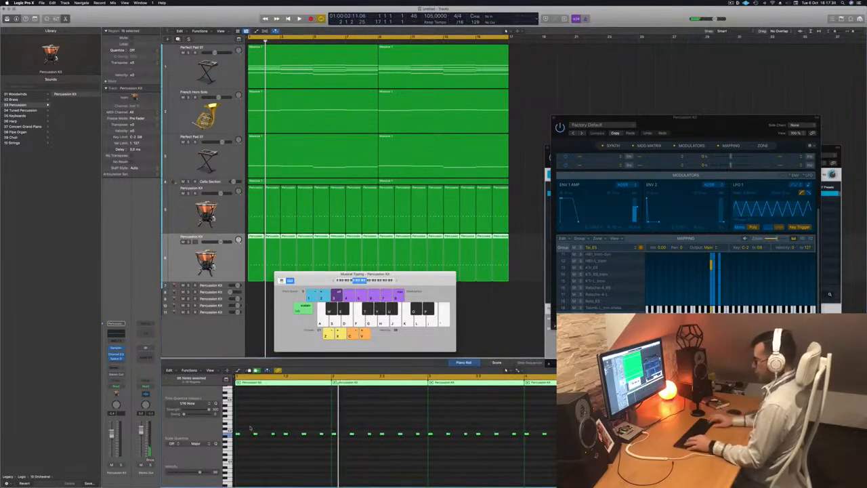
Step: Play the layered percussion and try the duplicated Percussion Kit track's notes at a slightly higher pitch
key("space")
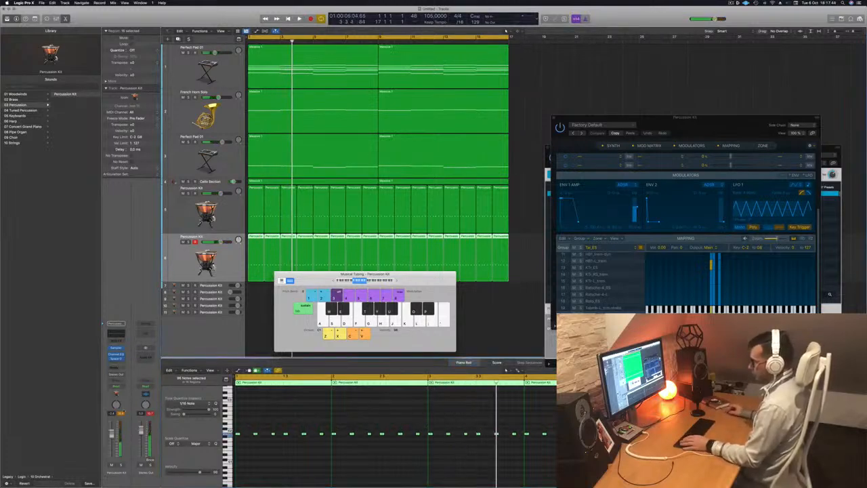
key("space")
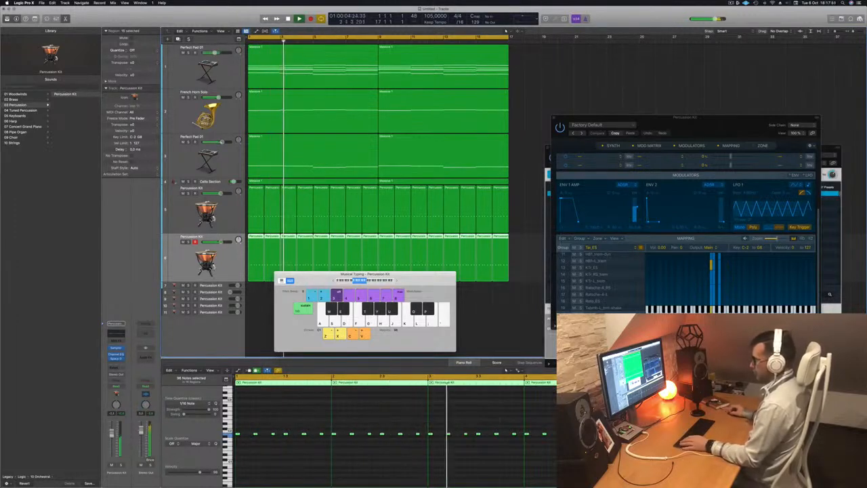
key("space")
key("space")
key("alt+Down")
key("alt+Up")
key("alt+Up")
key("k")
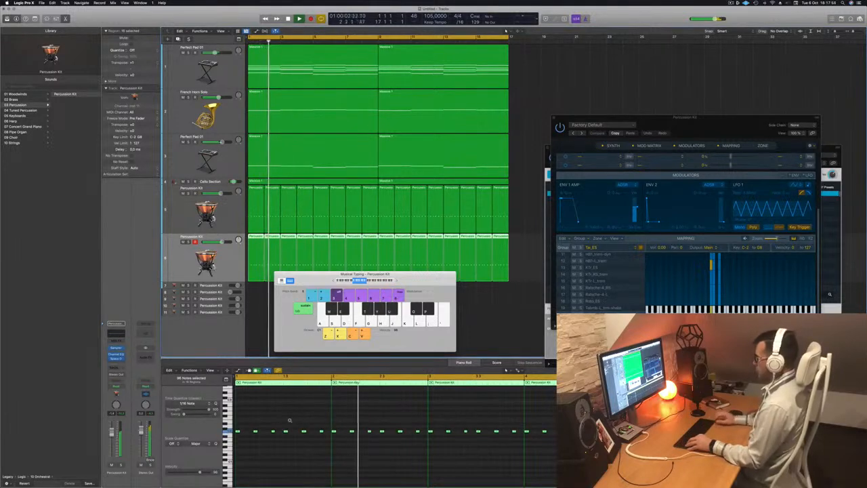
key("space")
key("space")
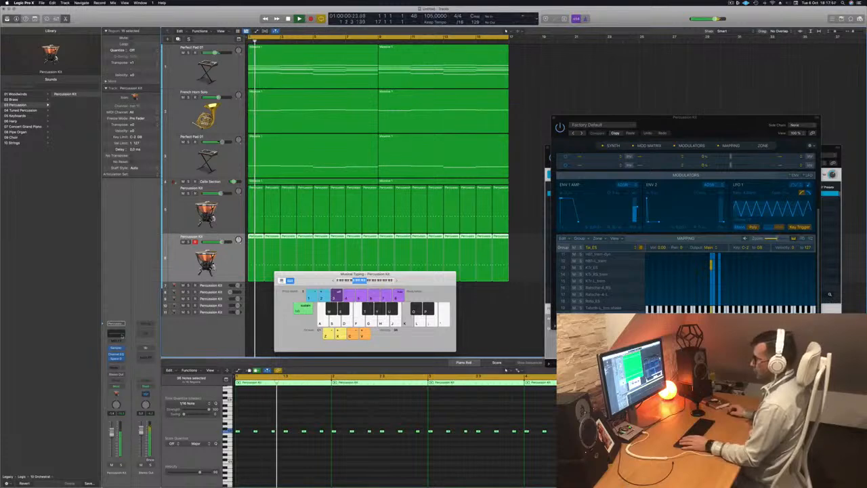
Step: Open the duplicated percussion track's Sampler and bring its Mapping and Zone sections into view
left_click(116, 348)
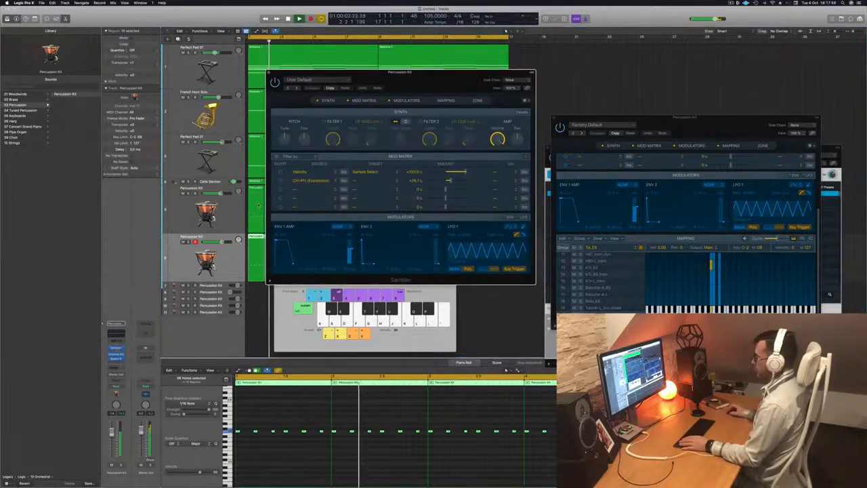
left_click_drag(400, 72, 436, 73)
left_click(482, 101)
left_click(514, 102)
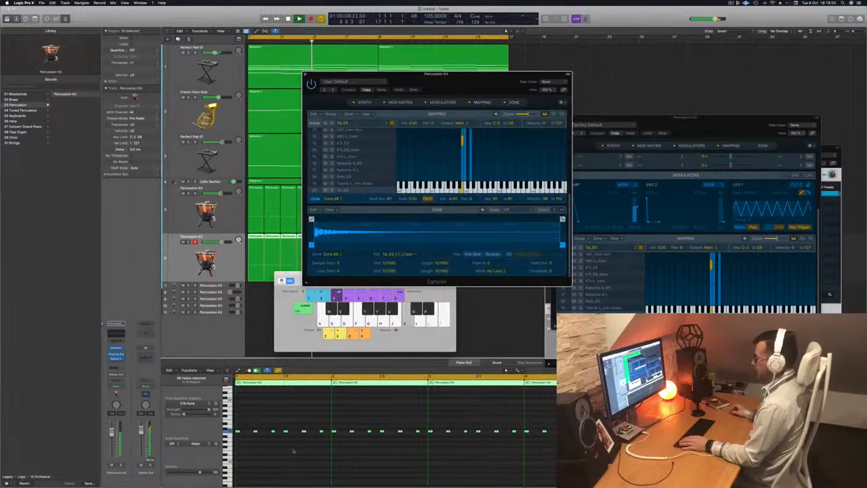
Step: Audition other drum sounds for the duplicated percussion pattern and move all its notes down to E1, the Field_ES sample
left_click(262, 432)
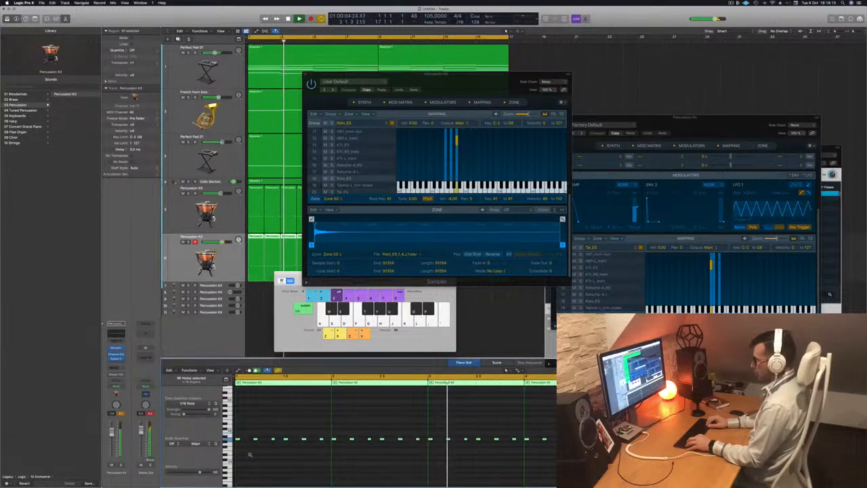
key("Return")
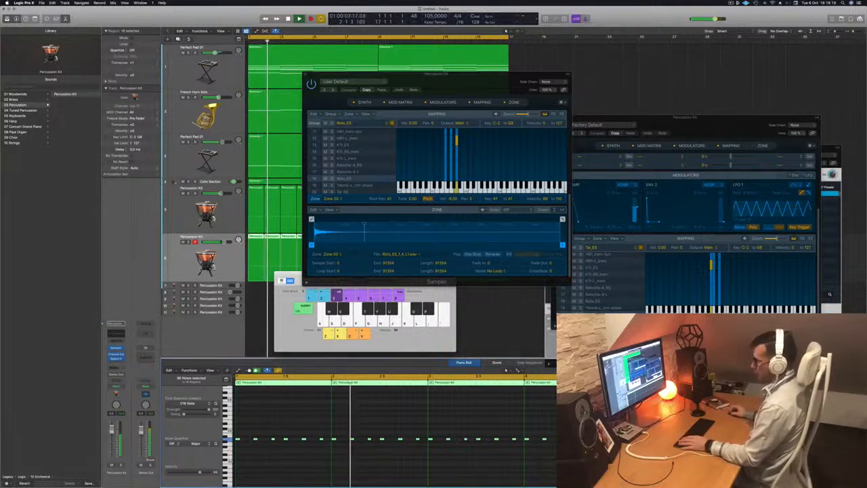
key("Return")
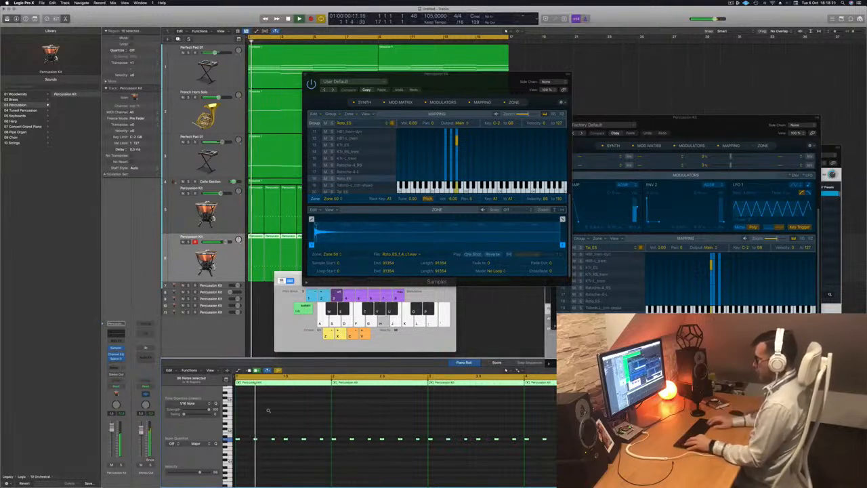
key("Return")
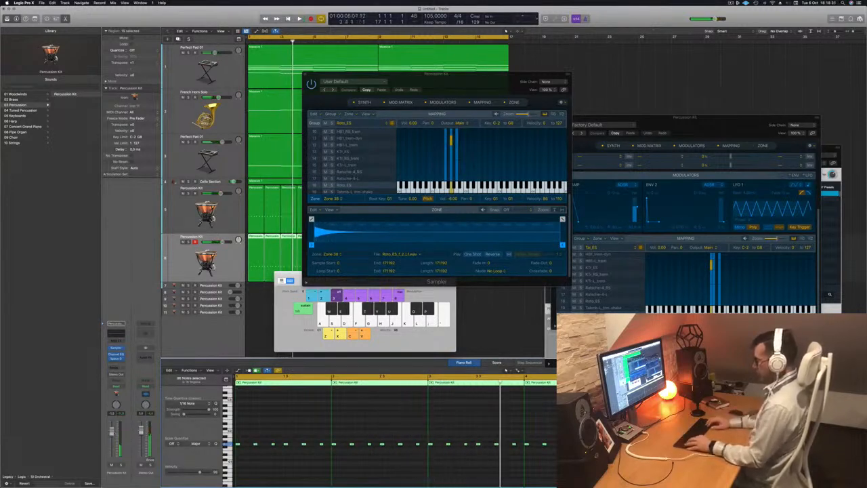
key("space")
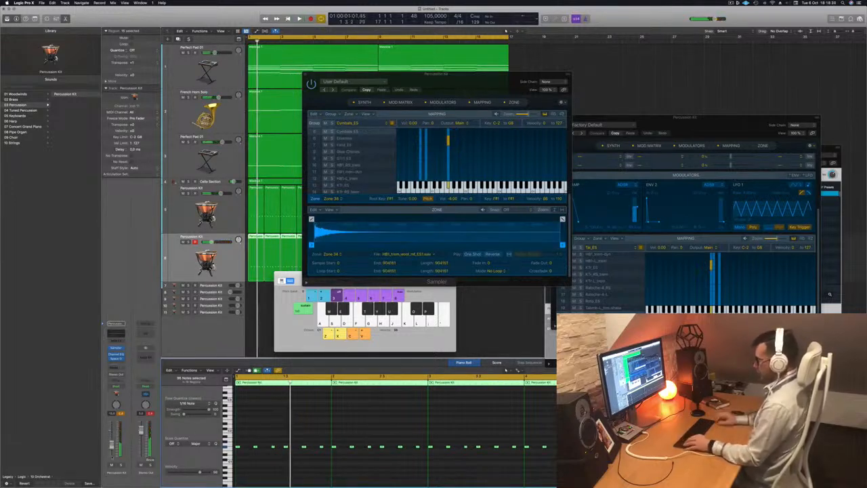
key("alt+Down")
key("alt+Down")
key("alt+Down")
key("alt+Down")
Step: Duplicate the lower percussion track's notes slightly later in the pattern during playback
key("space")
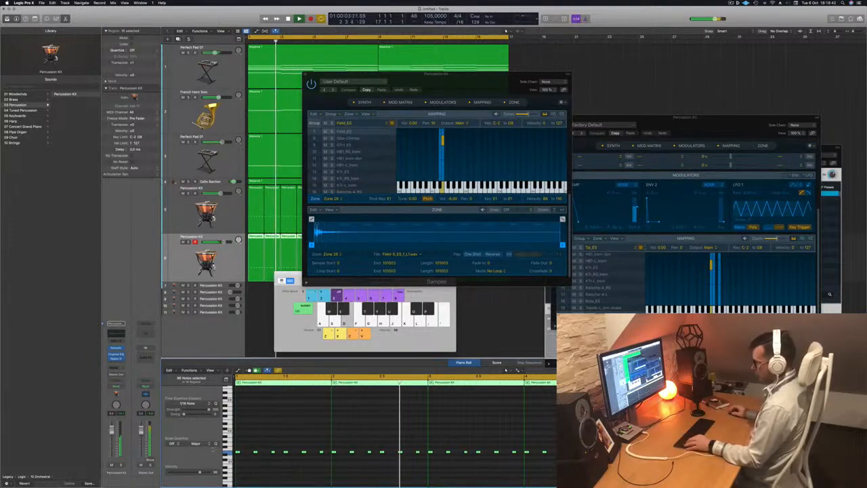
left_click_drag(239, 453, 251, 456)
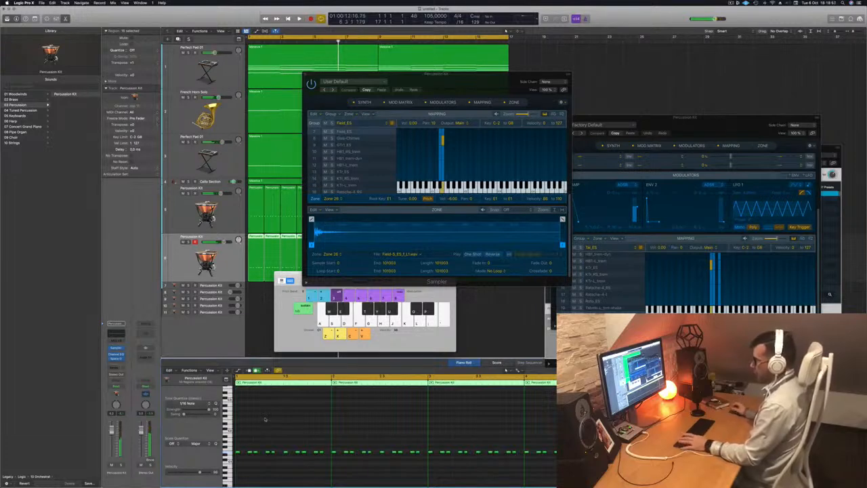
key("space")
Step: Open Channel EQ on the upper percussion track and raise the high shelf to +12.6 dB at 3460 Hz
left_click(210, 212)
key("space")
key("space")
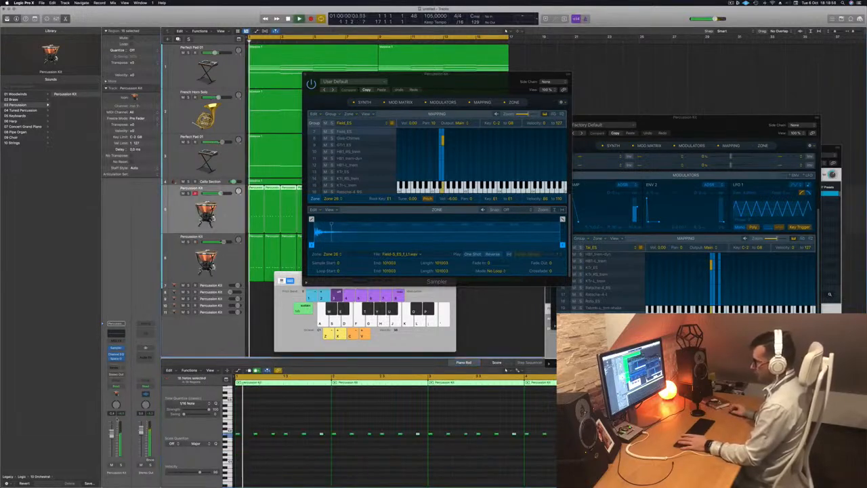
left_click(117, 354)
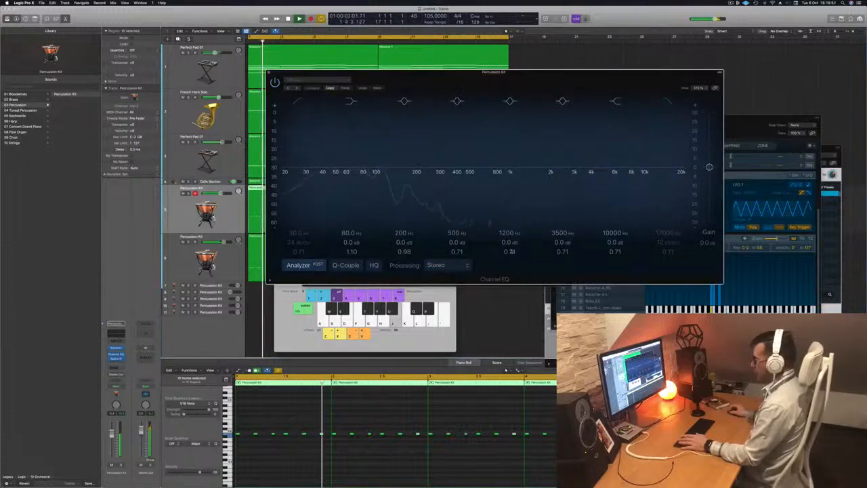
key("space")
key("space")
left_click_drag(630, 195, 581, 143)
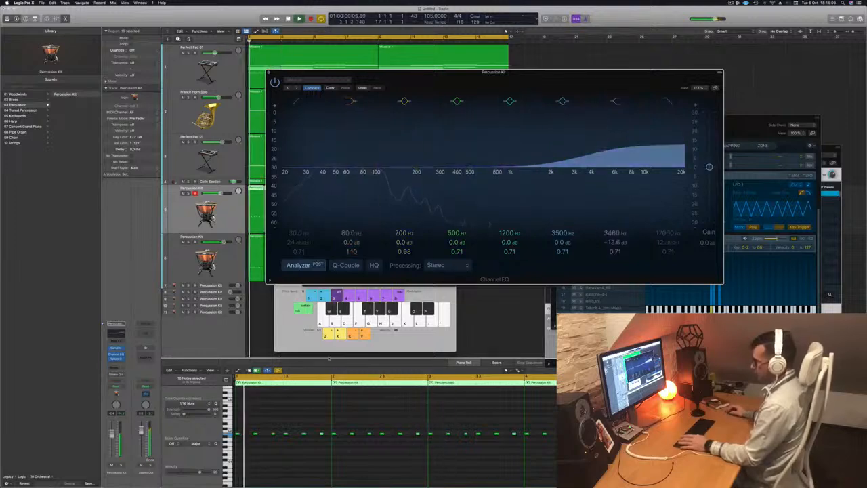
Step: Lengthen all the notes on the upper and lower percussion tracks and play the result
left_click(264, 462)
key("space")
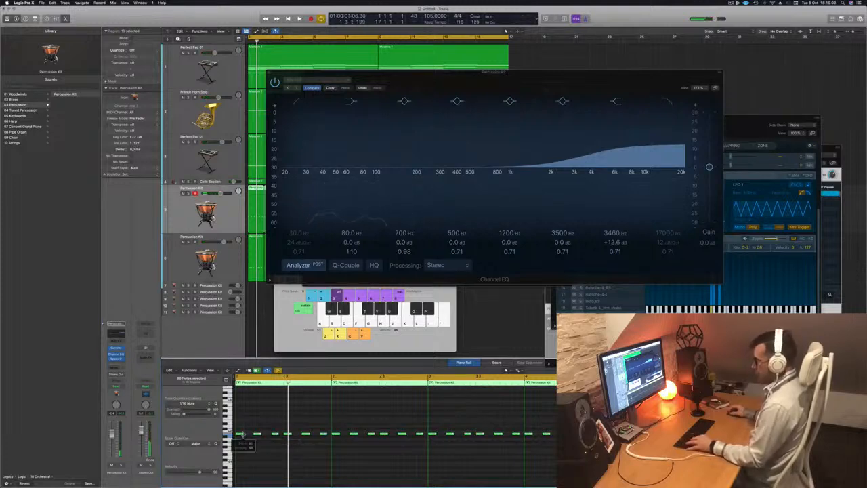
key("Down")
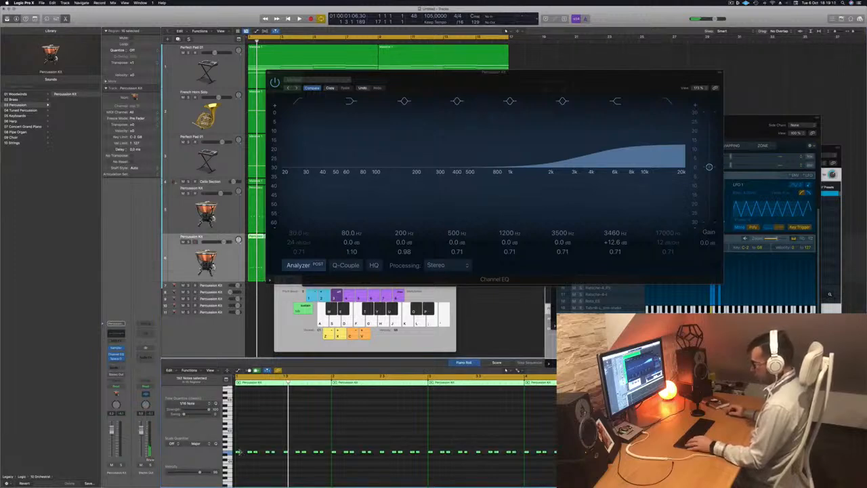
key("space")
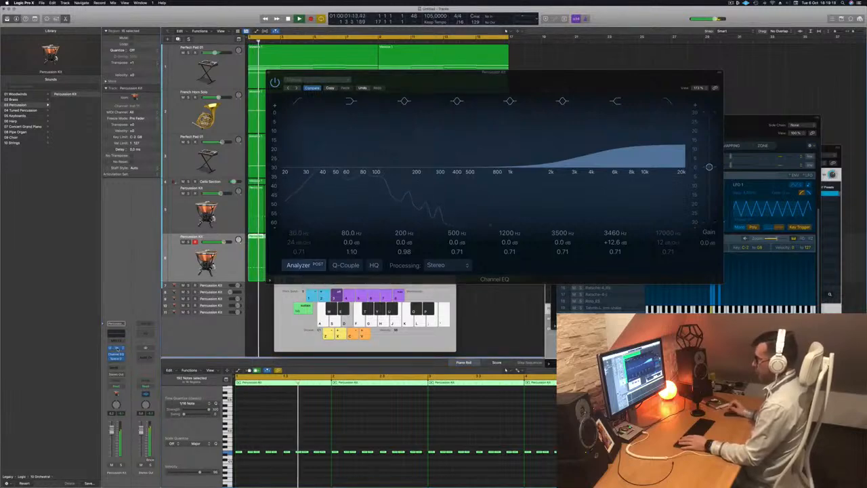
Step: Close the Channel EQ window and lengthen the ENV 2 decay in the lower percussion track's Sampler during playback
left_click(116, 349)
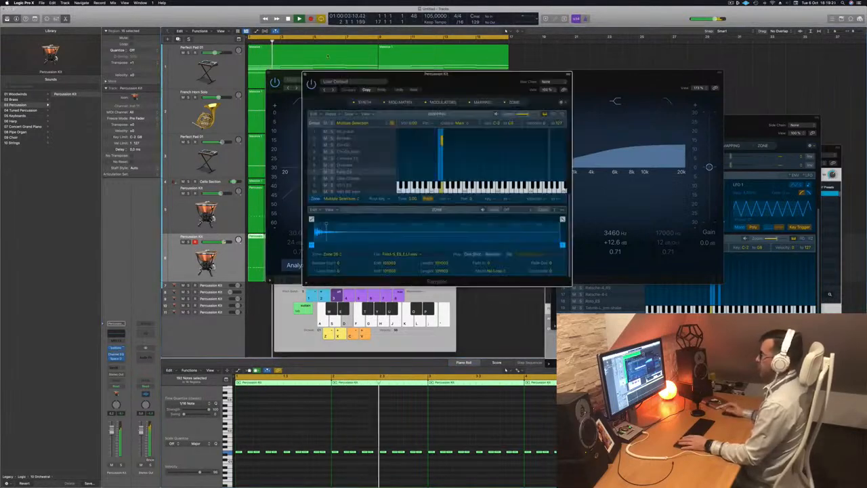
left_click_drag(464, 87, 477, 129)
left_click(270, 73)
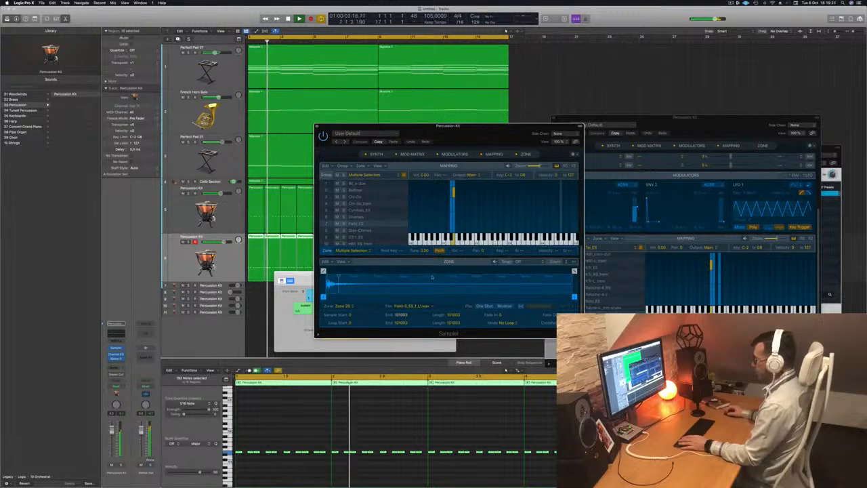
left_click(376, 153)
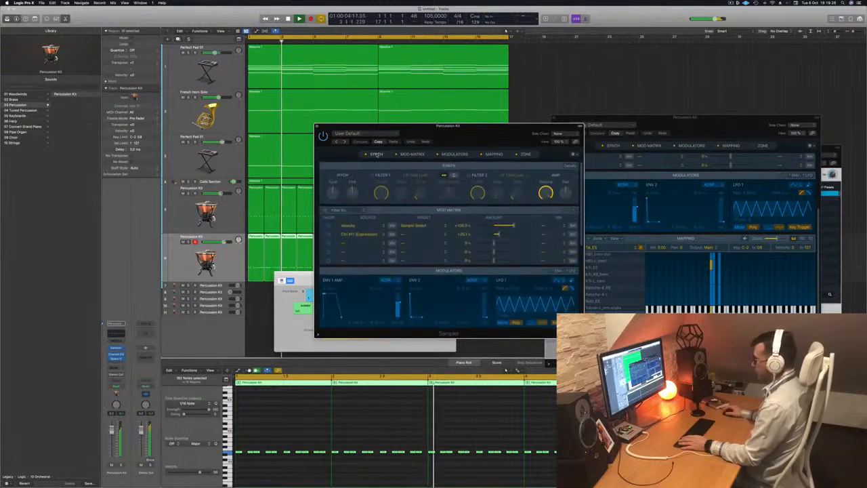
left_click_drag(411, 316, 414, 318)
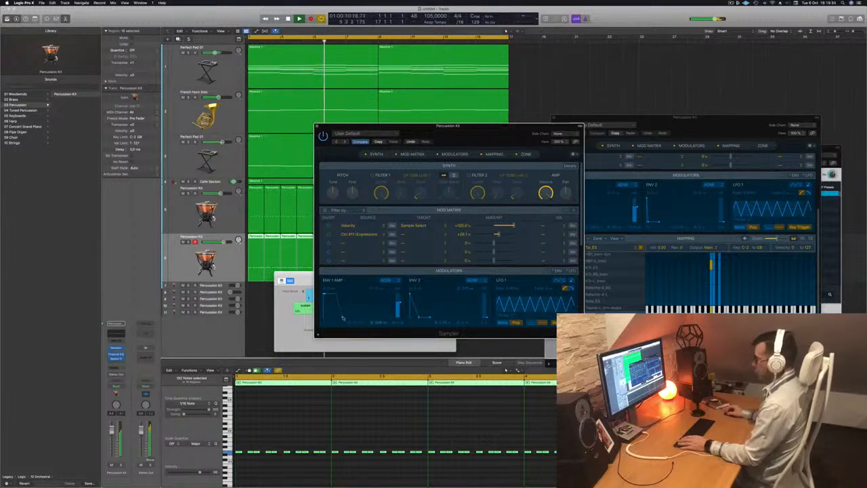
key("Return")
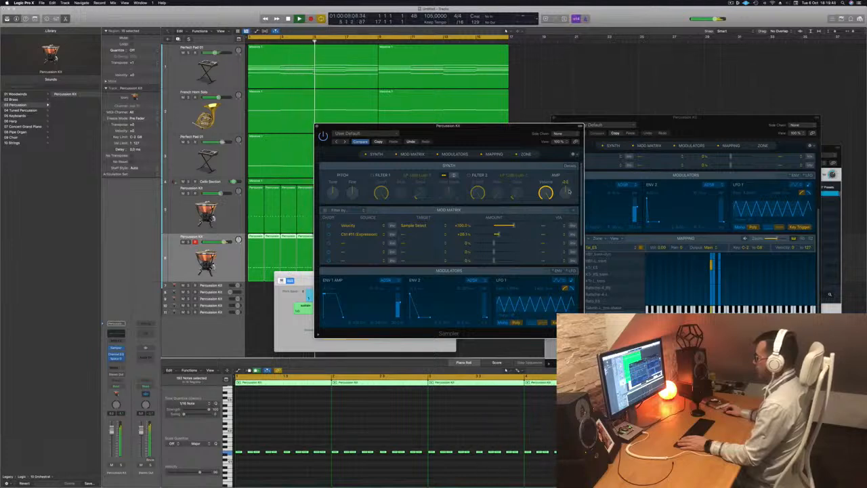
Step: Close the percussion track's Sampler and the Musical Typing window
left_click_drag(484, 132, 570, 135)
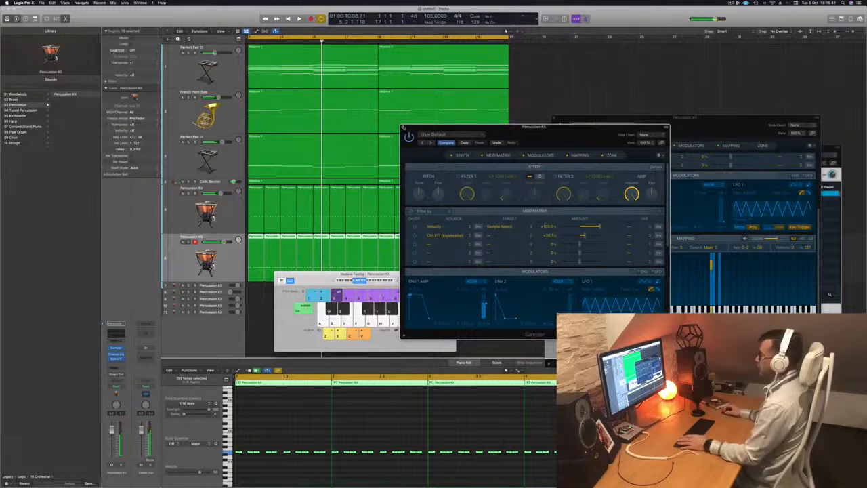
left_click(403, 128)
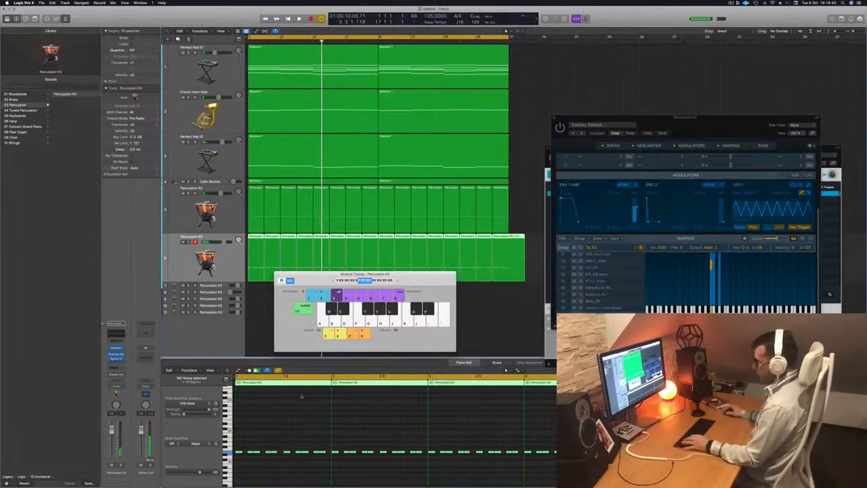
key("super+k")
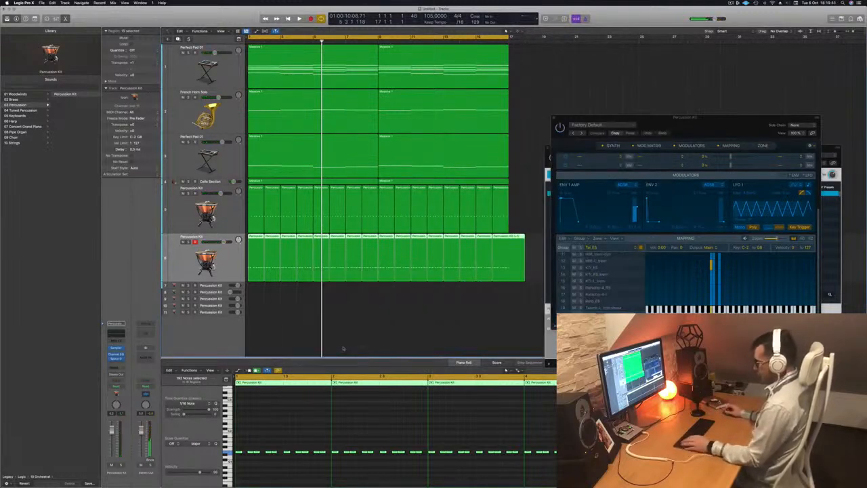
Step: Open the Mixer, play from the start, and lower the pad, French horn, cello and lower percussion levels
key("x")
key("Return")
key("space")
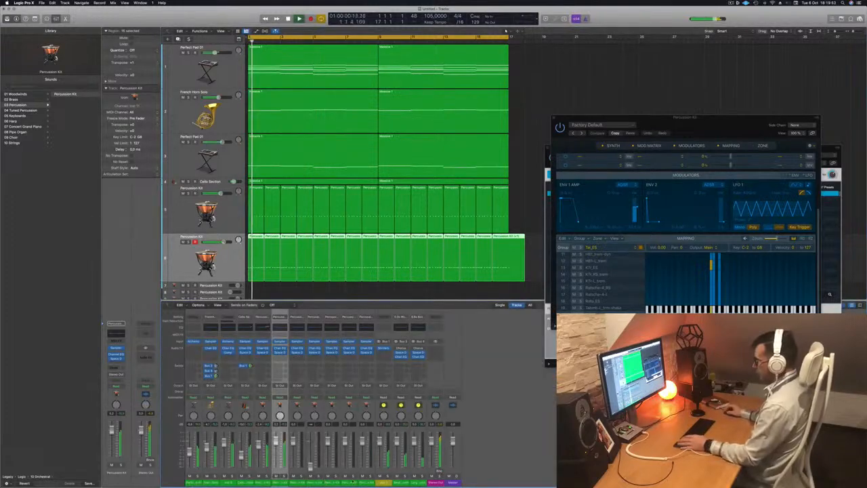
key("Return")
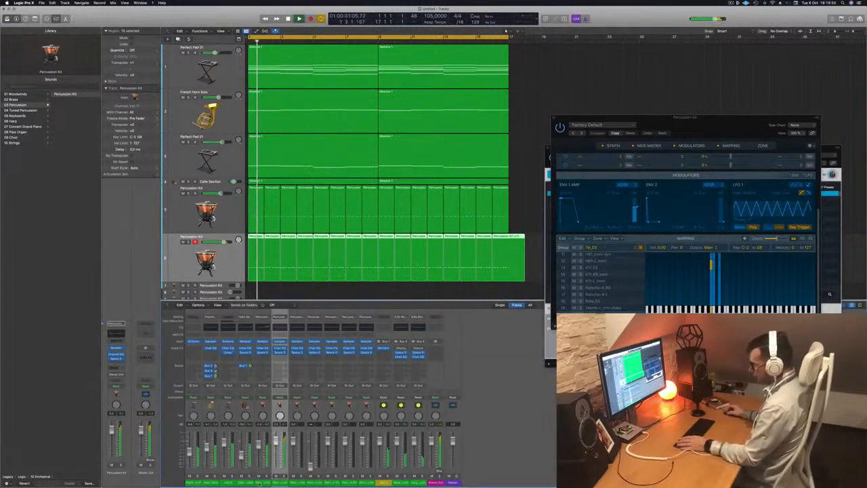
left_click_drag(245, 482, 194, 483)
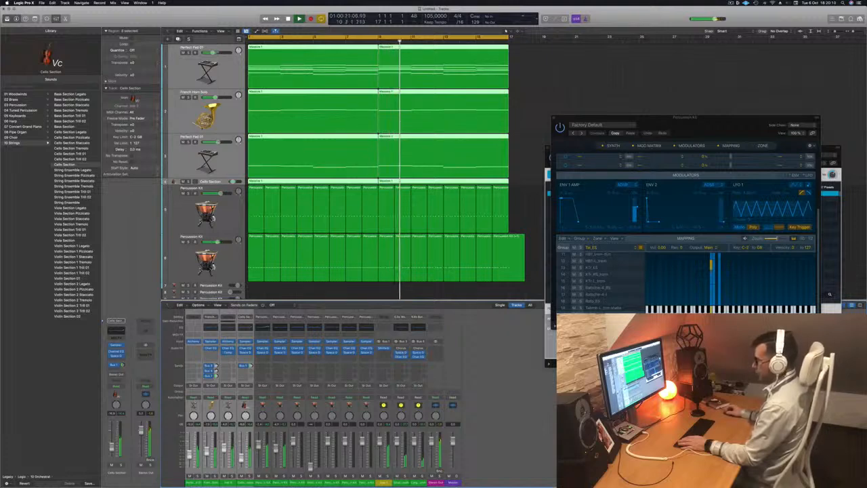
Step: Solo the upper Percussion Kit track to check it during playback, and return it to the full mix
left_click(206, 260)
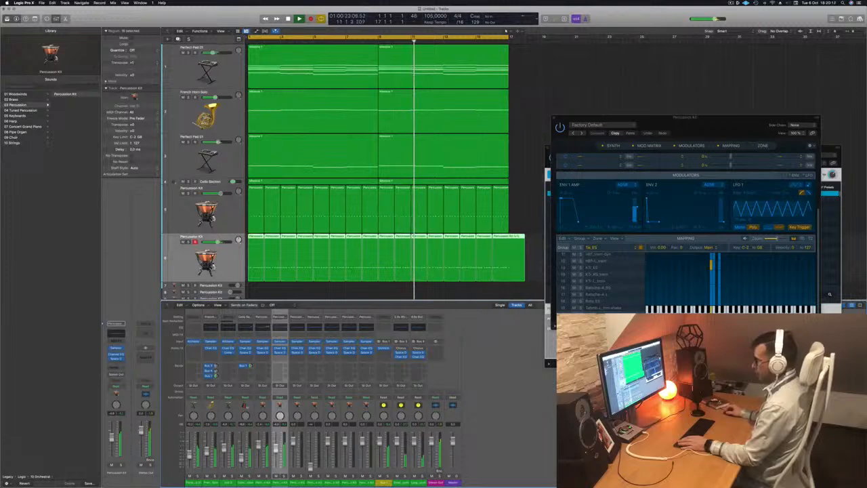
scroll(386, 169, "down", 1)
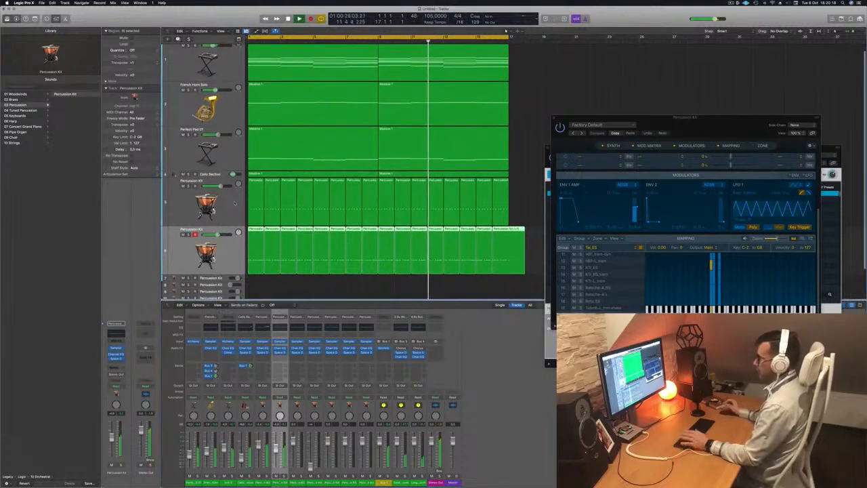
left_click(206, 206)
left_click(189, 186)
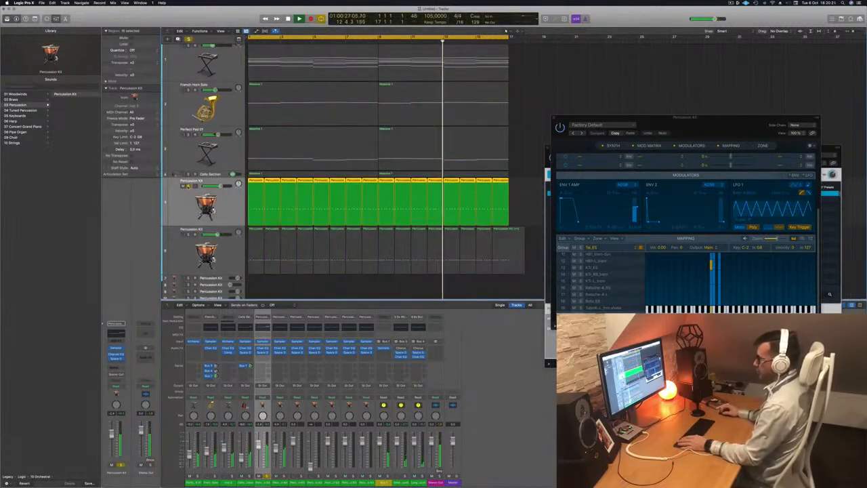
left_click(188, 186)
scroll(228, 159, "up", 1)
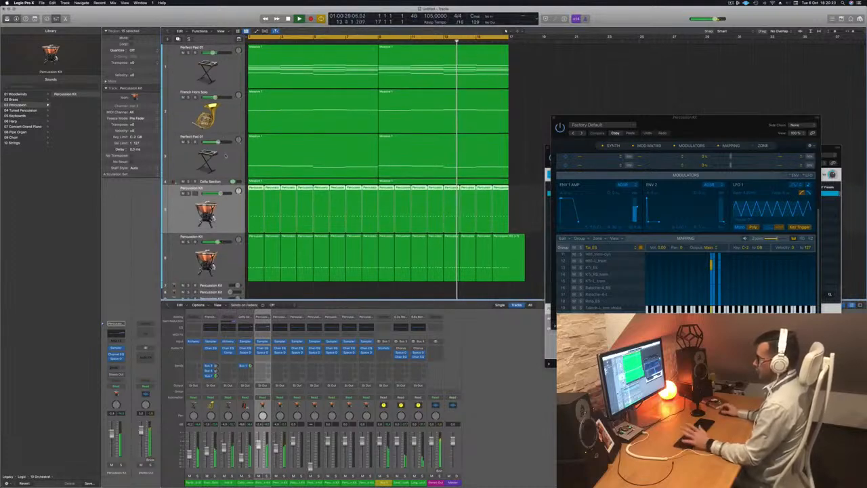
scroll(227, 160, "down", 1)
key("super+Up")
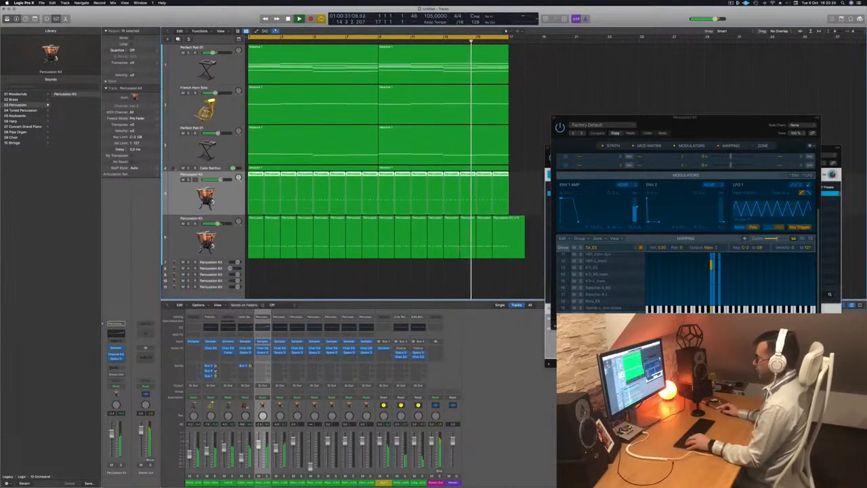
Step: Replace the overhanging last region on the second Percussion Kit track with a copy of the preceding one-bar region
left_click(498, 237)
key("Delete")
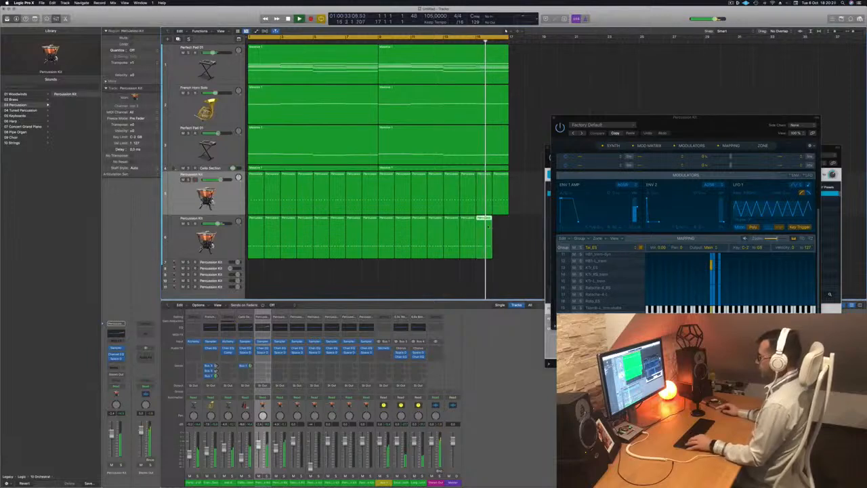
left_click_drag(485, 227, 502, 225)
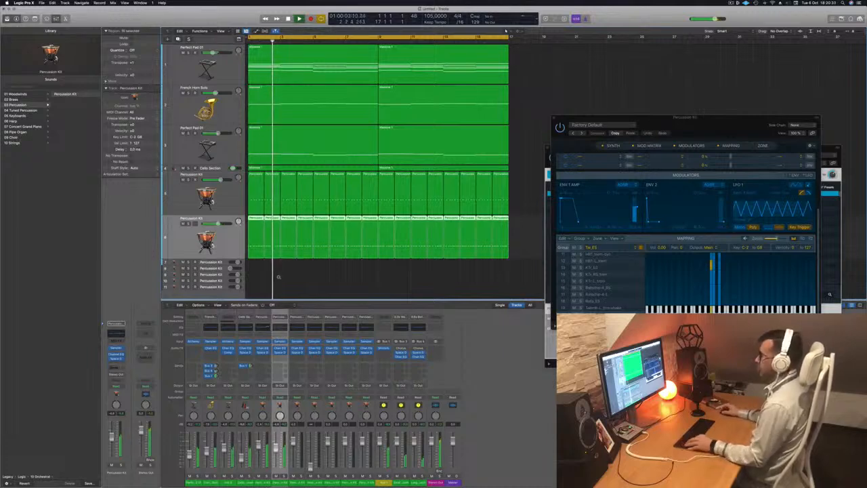
Step: Copy the first percussion region onto the third Percussion Kit track and open it in the Piano Roll
scroll(283, 242, "down", 3)
left_click(227, 234)
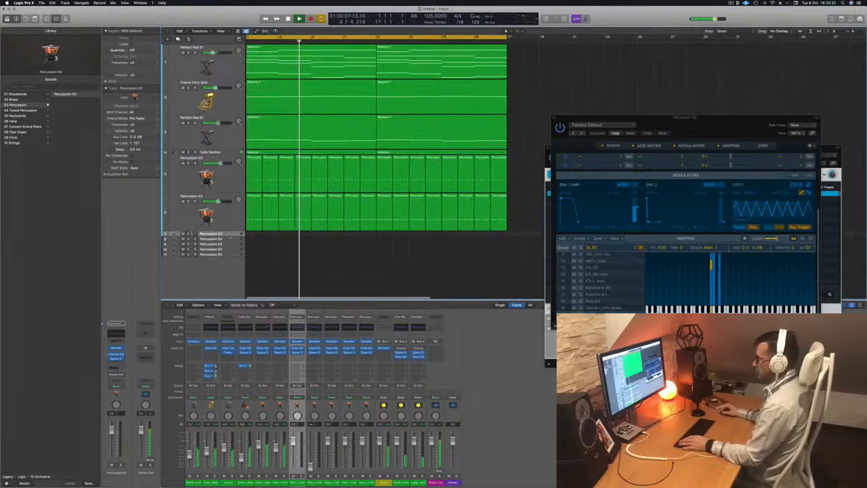
key("space")
left_click_drag(253, 219, 253, 236)
double_click(254, 233)
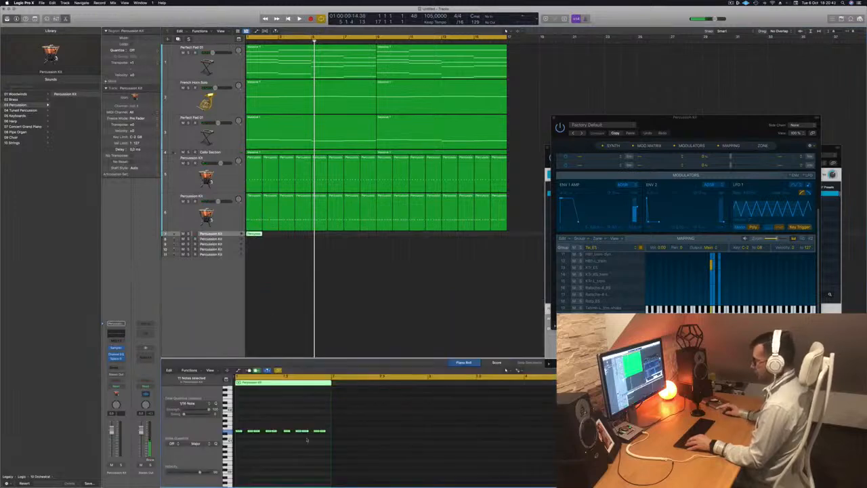
Step: Thin the copied percussion pattern in the Piano Roll to one hit on each beat
scroll(283, 436, "down", 2)
scroll(247, 420, "up", 2)
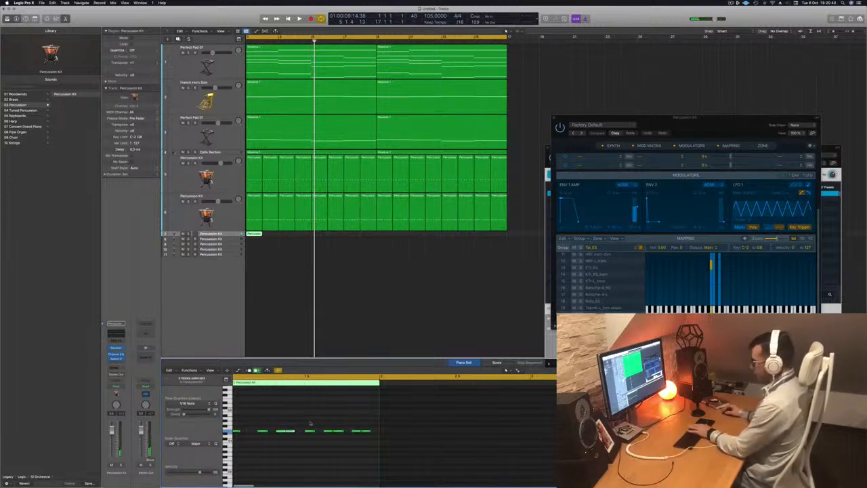
left_click(351, 431)
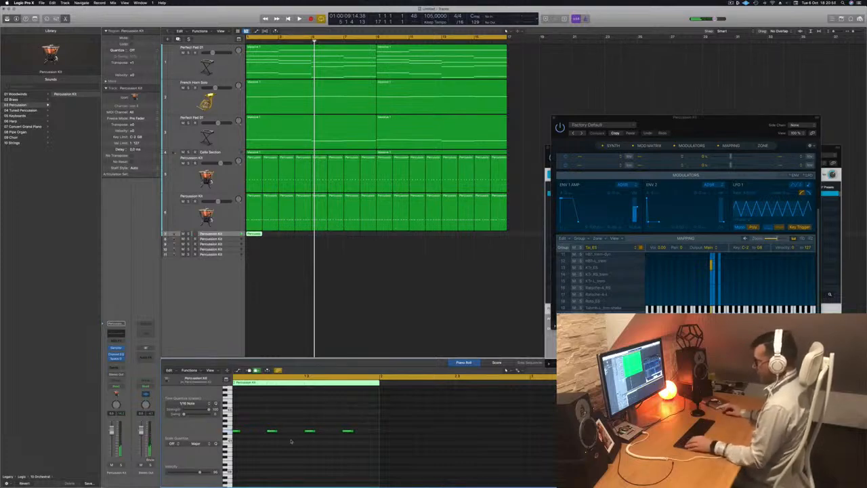
scroll(272, 444, "right", 5)
scroll(272, 443, "left", 5)
scroll(274, 444, "right", 5)
scroll(279, 445, "left", 5)
scroll(284, 444, "up", 3)
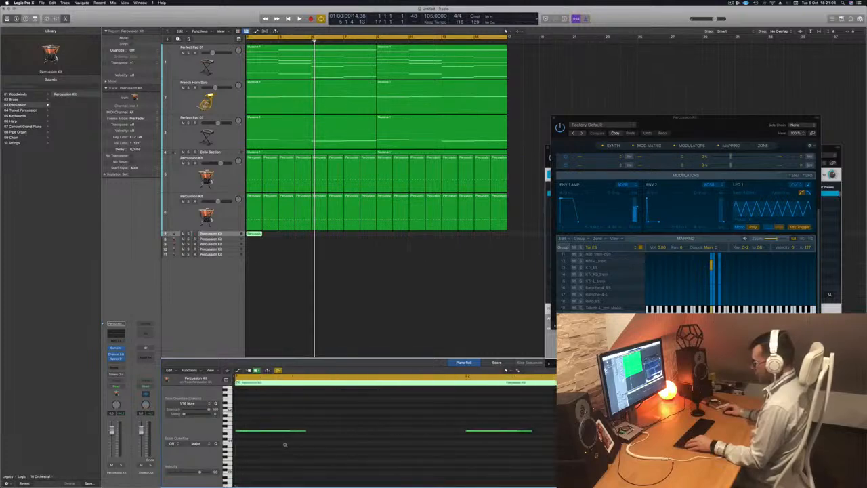
Step: Transpose all notes of the thinned pattern down to the lowest Kick Drum row and play the project
scroll(286, 445, "up", 3)
key("super+a")
scroll(266, 448, "up", 5)
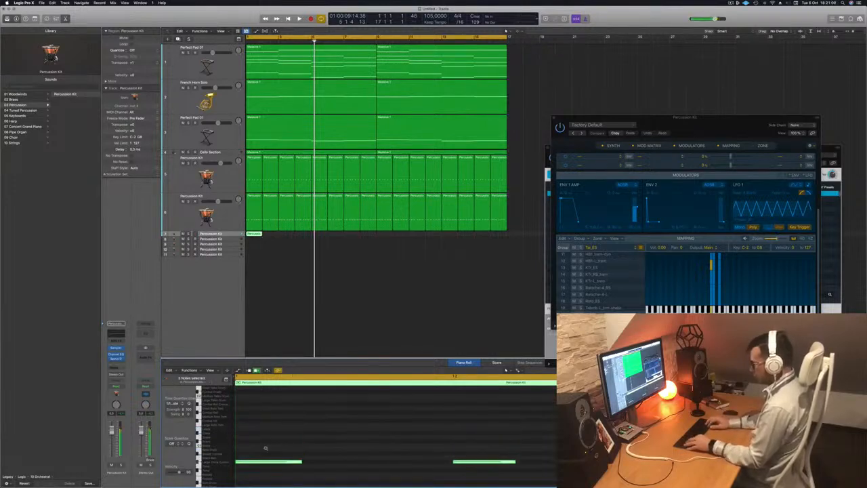
scroll(265, 447, "up", 1)
scroll(268, 449, "down", 8)
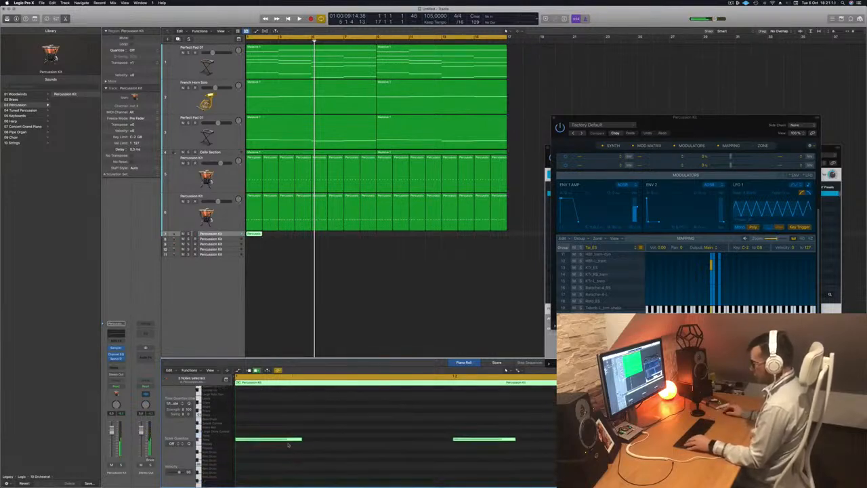
scroll(288, 443, "up", 2)
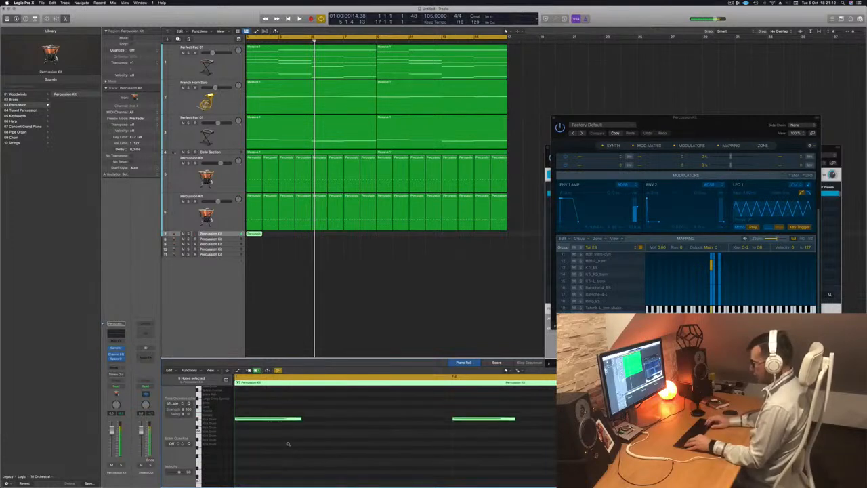
scroll(288, 444, "up", 4)
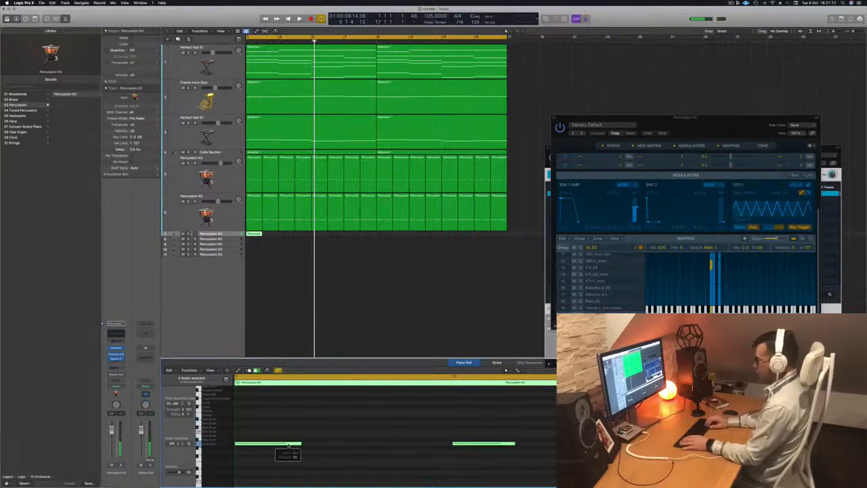
key("space")
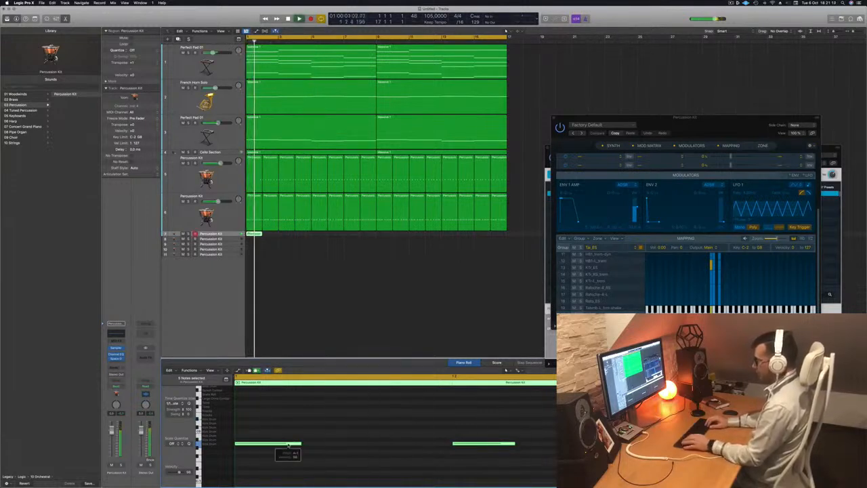
Step: Copy the one-bar kick region along the third Percussion Kit track to bar 17 and play the arrangement from the start
left_click_drag(253, 233, 319, 240)
left_click(254, 234, "shift")
key("space")
mouse_move(381, 236)
left_mouse_down()
mouse_move(248, 237)
mouse_move(379, 241)
left_mouse_up()
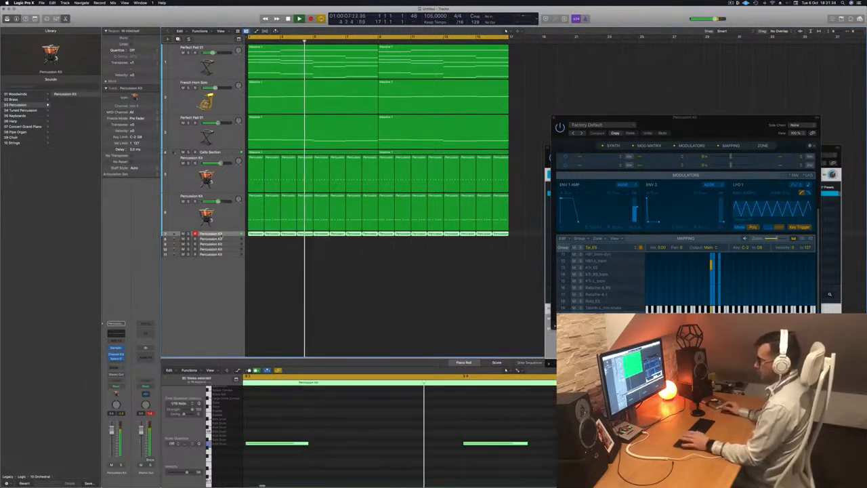
key("Return")
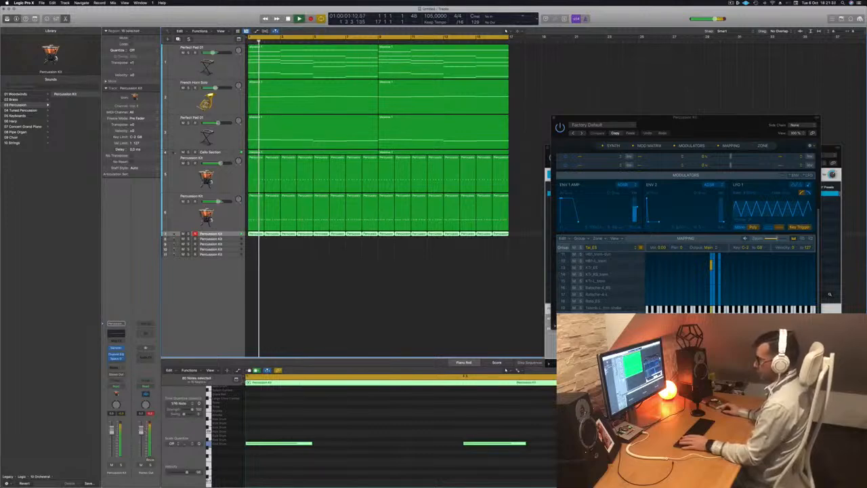
key("Return")
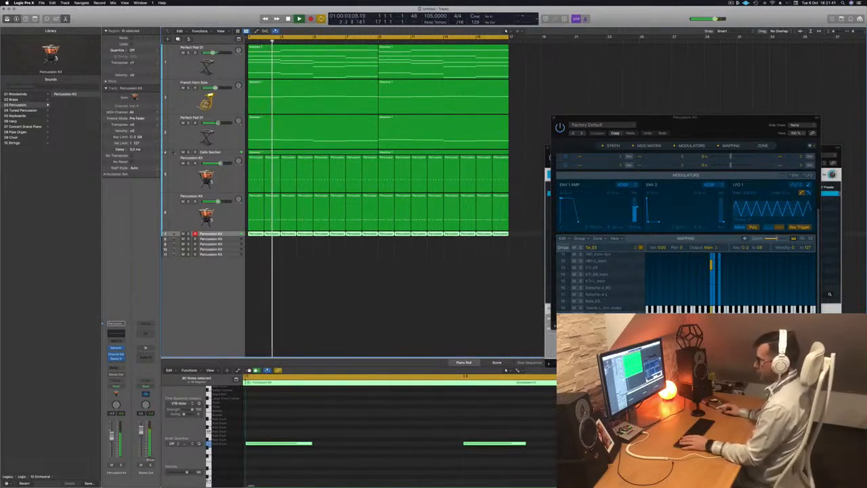
Step: Try all the kick notes up to three semitones higher during playback, and return them to their starting pitch
left_click(351, 447)
key("super+a")
key("alt+Up")
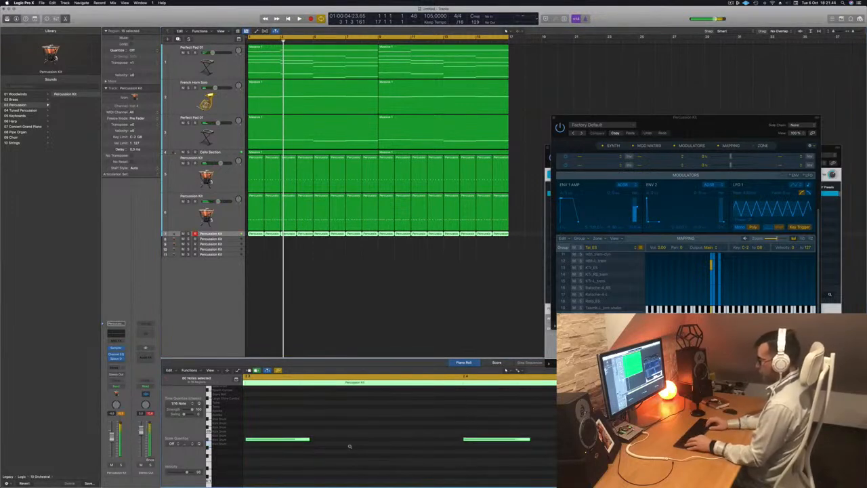
key("space")
key("alt+Up")
key("alt+Up")
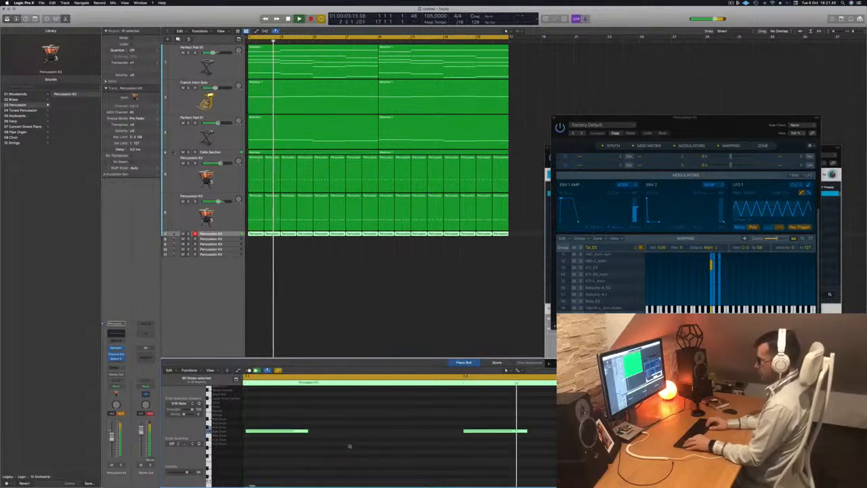
key("alt+Down")
key("alt+Down")
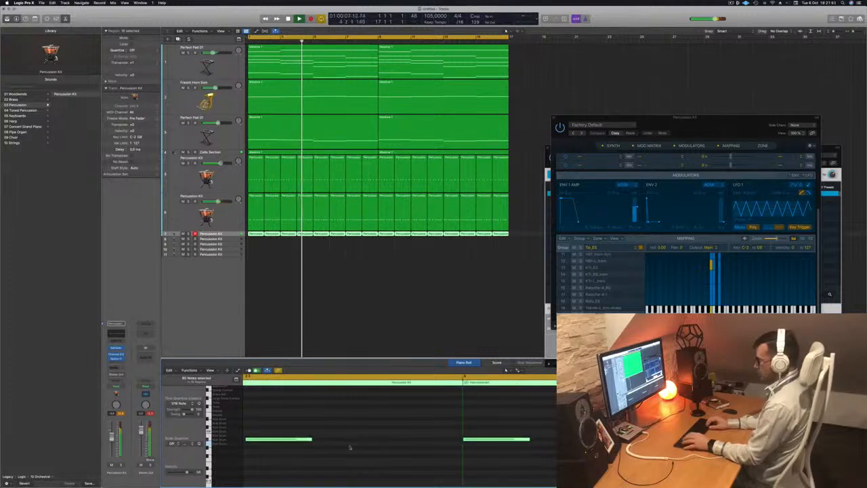
key("alt+Down")
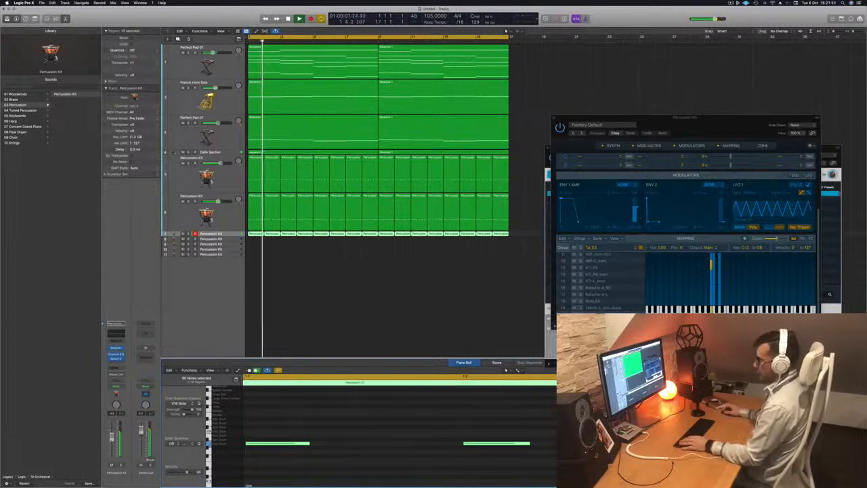
Step: Duplicate the third Percussion Kit track and copy its first one-bar kick region onto the new track
scroll(324, 291, "left", 3)
scroll(322, 292, "left", 3)
scroll(326, 295, "right", 1)
scroll(286, 286, "right", 1)
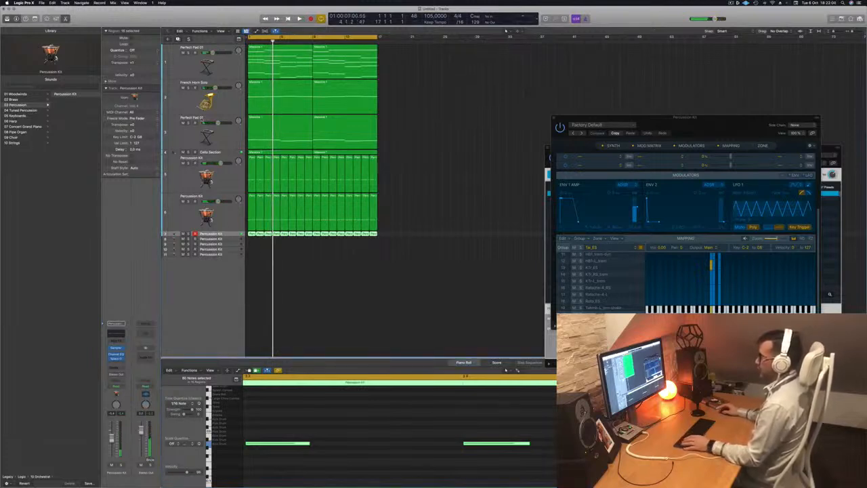
left_click(178, 39)
key("space")
left_click(251, 234)
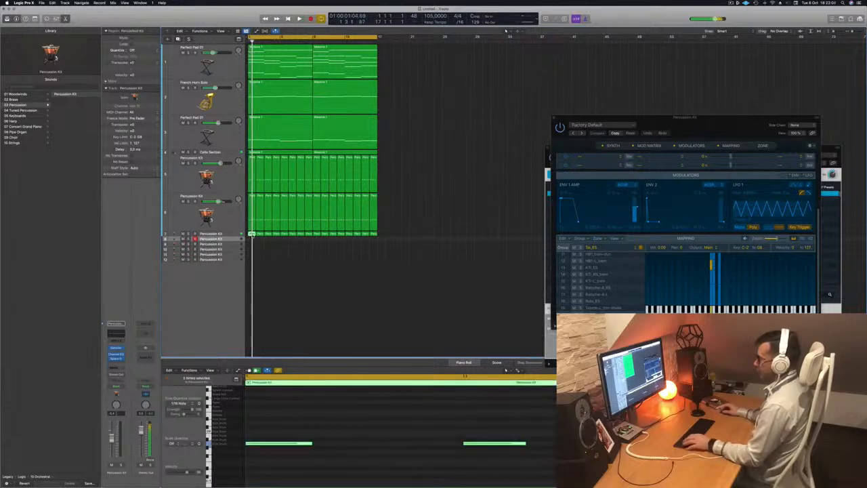
left_click_drag(252, 235, 252, 239)
Step: Transpose the new track's notes up nine semitones and shift them a sixteenth note to the right
scroll(294, 399, "down", 5)
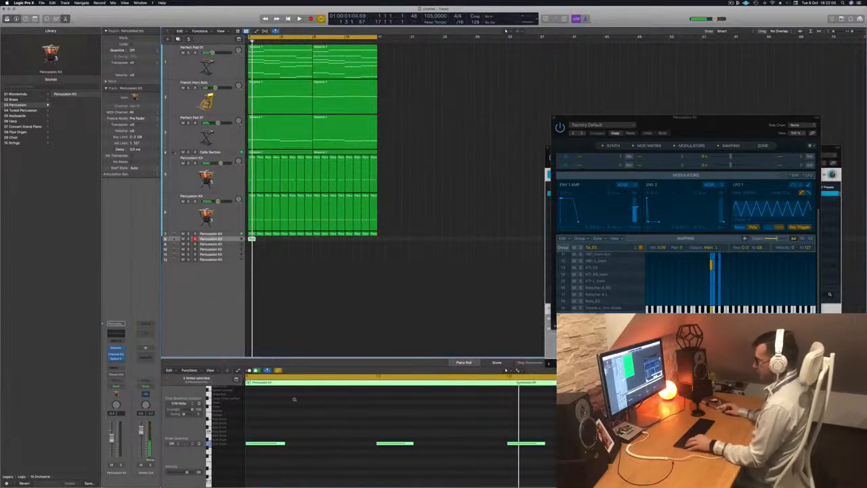
left_click_drag(264, 431, 606, 456)
key("alt+Up")
key("alt+Up")
key("alt+Up")
key("alt+Up")
key("alt+Up")
key("alt+Up")
key("alt+Up")
key("alt+Up")
key("alt+Up")
key("alt+Up")
key("alt+Up")
key("alt+Up")
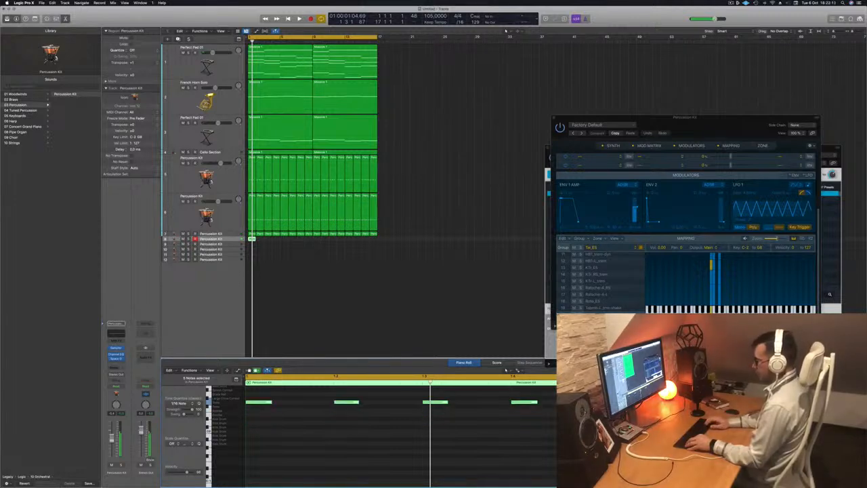
key("alt+Down")
key("alt+Right")
key("alt+Right")
key("alt+Left")
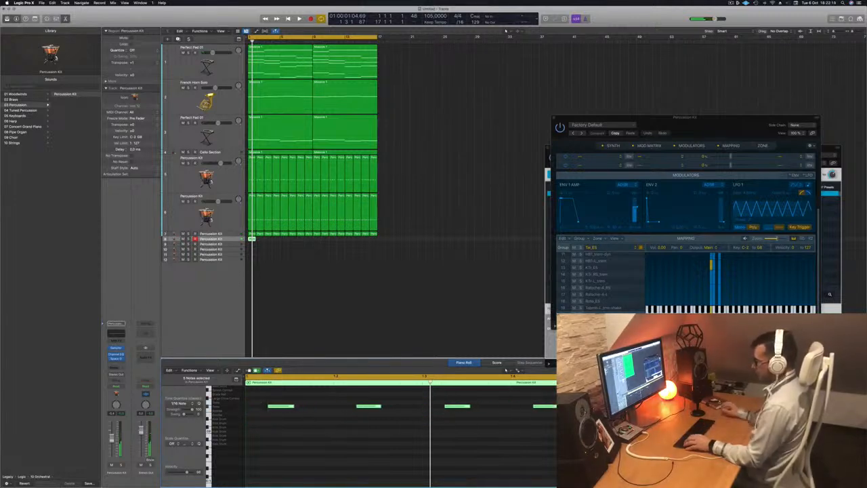
Step: Fill the gaps between the hits with copied notes so the pattern runs in eighth notes, and play it
key("space")
key("space")
left_click_drag(293, 405, 322, 411)
key("space")
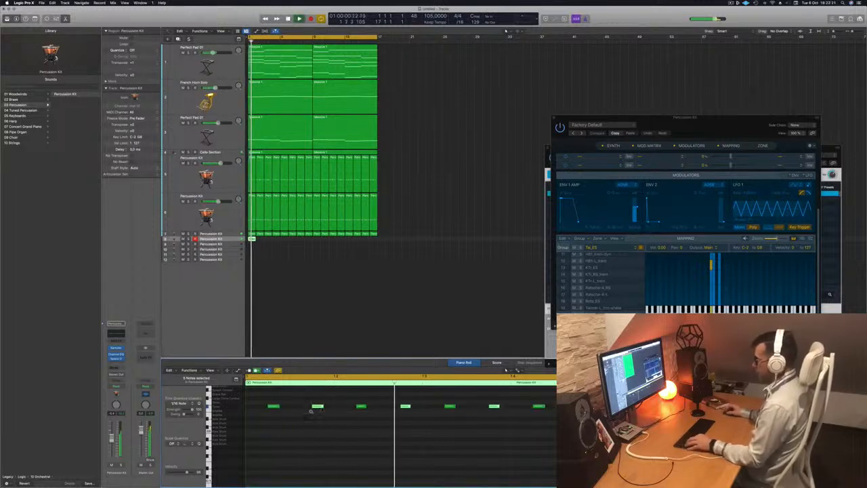
Step: Shift the pattern's third hit a sixteenth note to the right and audition the rhythm
key("space")
scroll(355, 441, "down", 1)
key("space")
key("space")
left_click(346, 405)
key("space")
key("space")
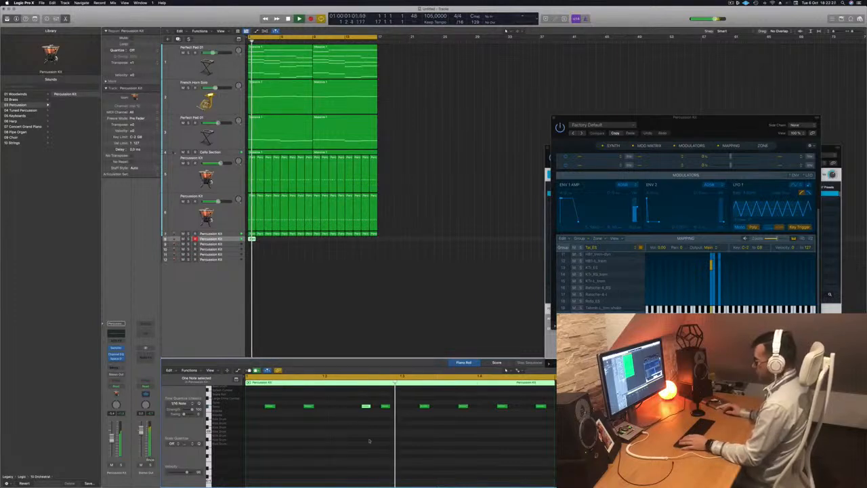
Step: Replace the hits in the second half of the bar with a copy of the first four hits
scroll(399, 409, "down", 2)
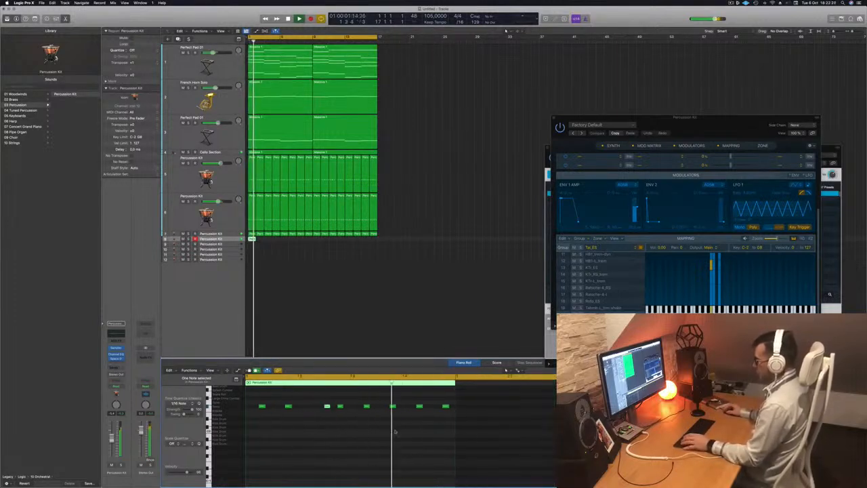
left_click_drag(361, 399, 445, 420)
key("Delete")
left_click_drag(350, 402, 366, 411)
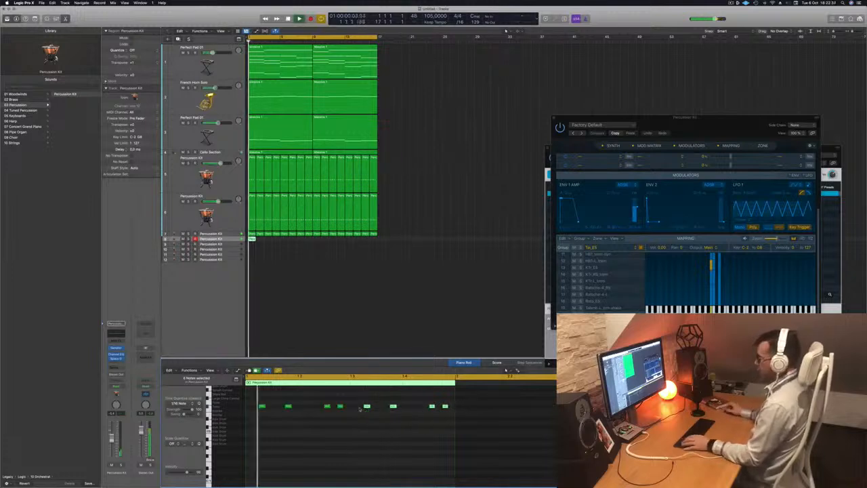
Step: Copy the finished one-bar pattern along the fourth Percussion Kit track to bar 17 and play from the start
key("super+Left")
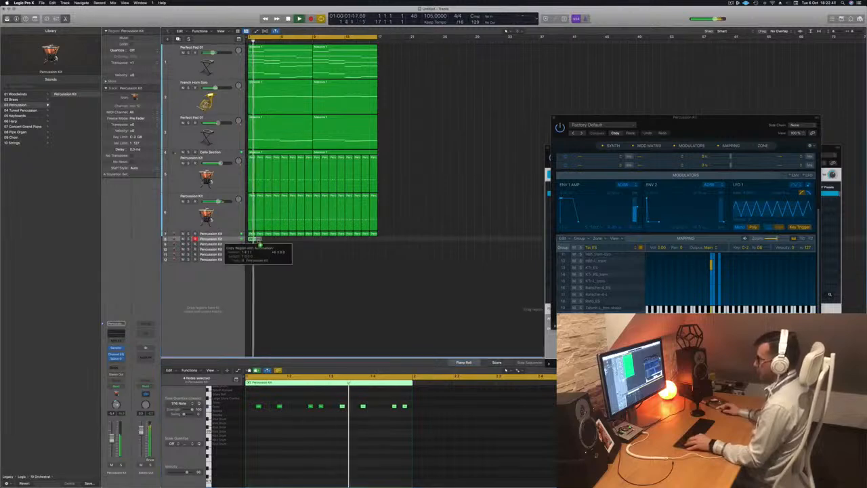
left_click_drag(259, 242, 318, 242)
key("Return")
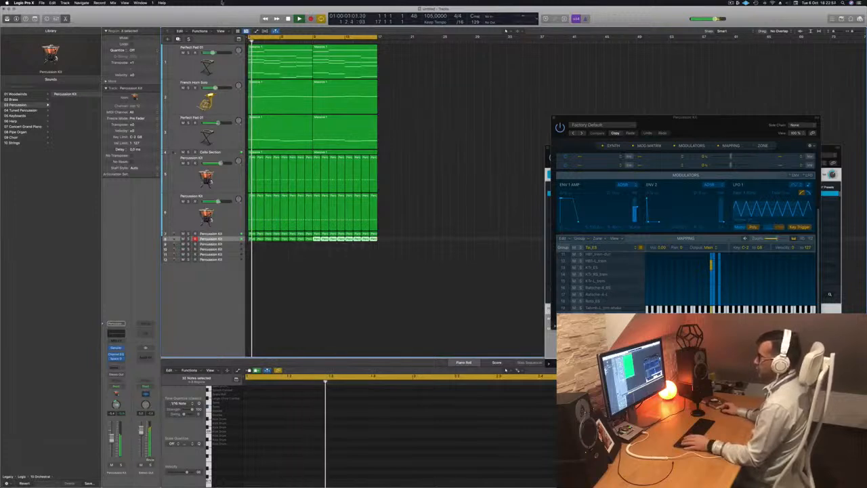
Step: Show the toolbar and enlarge the fourth Percussion Kit track with Track Zoom
key("ctrl+alt+super+t")
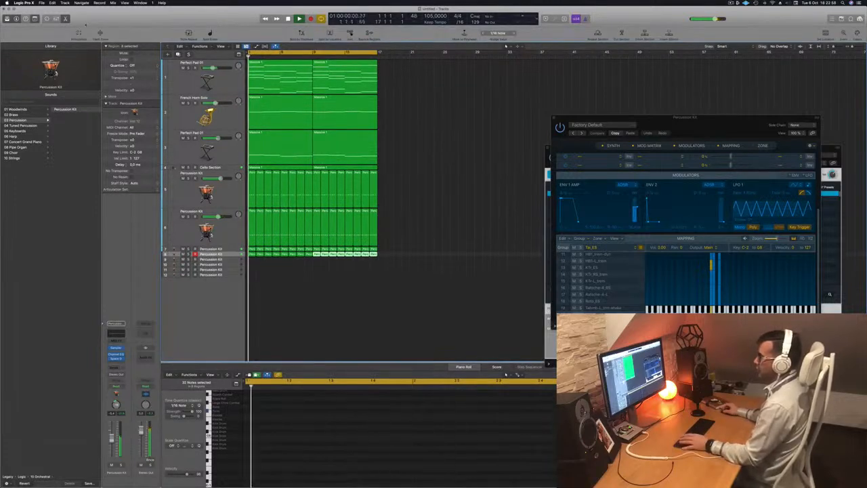
left_click(101, 34)
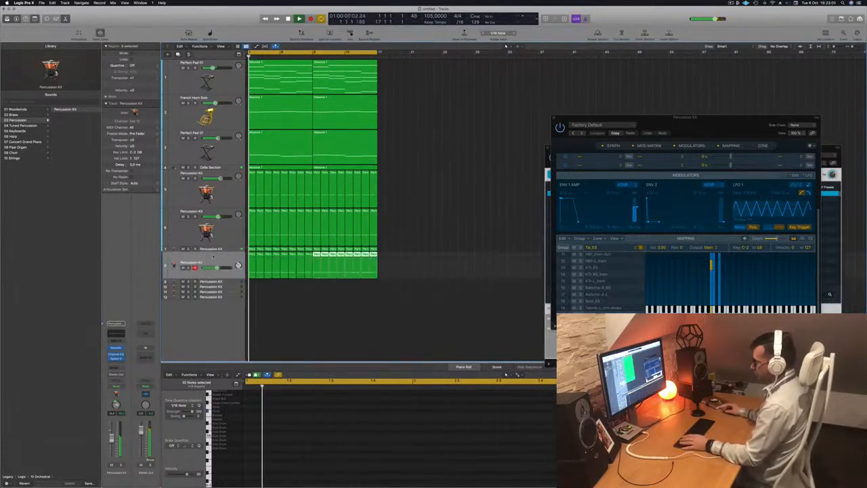
Step: Transpose all notes in the fourth Percussion Kit track's regions up one semitone during playback
key("super+a")
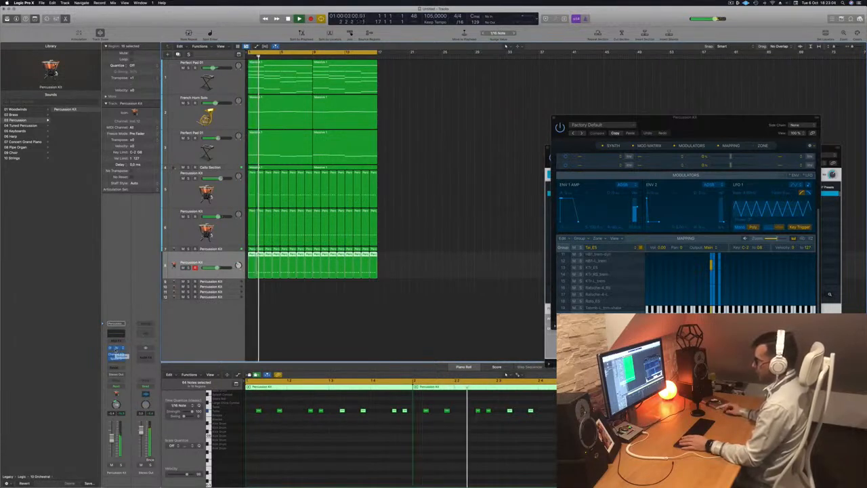
left_click(285, 439)
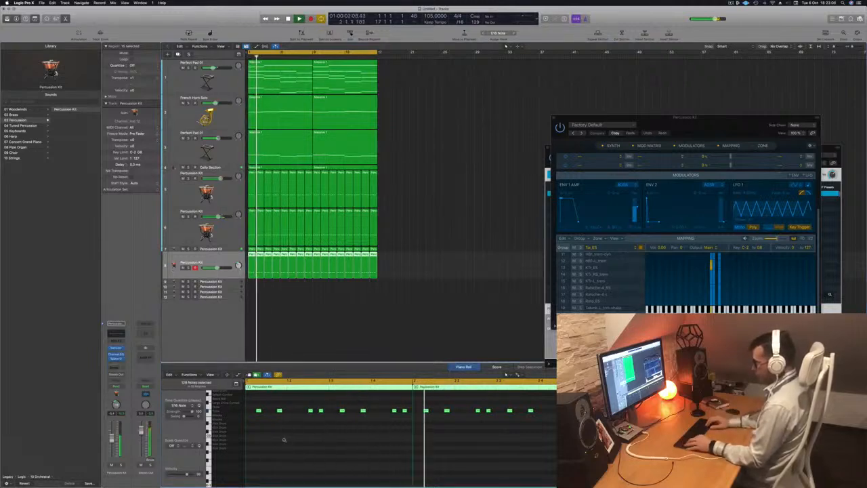
key("alt+Up")
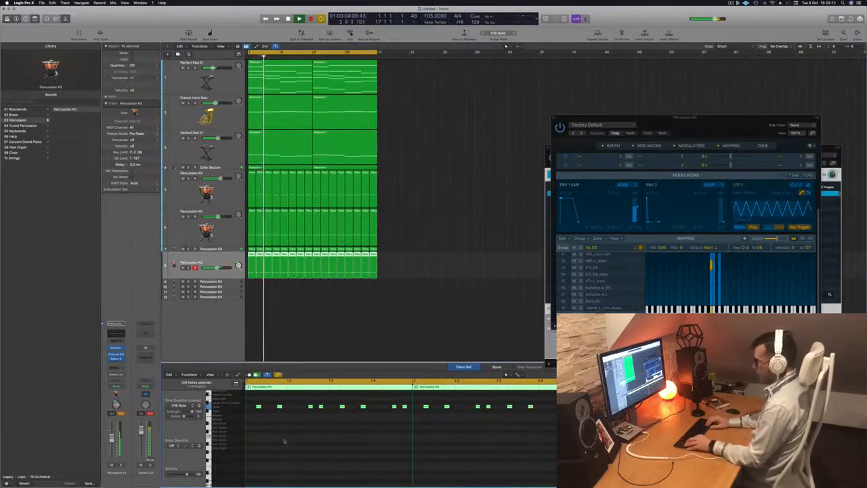
Step: Transpose the fourth Percussion Kit track's notes down one semitone and check its Orchestral Kit Sampler settings during playback
key("alt+Down")
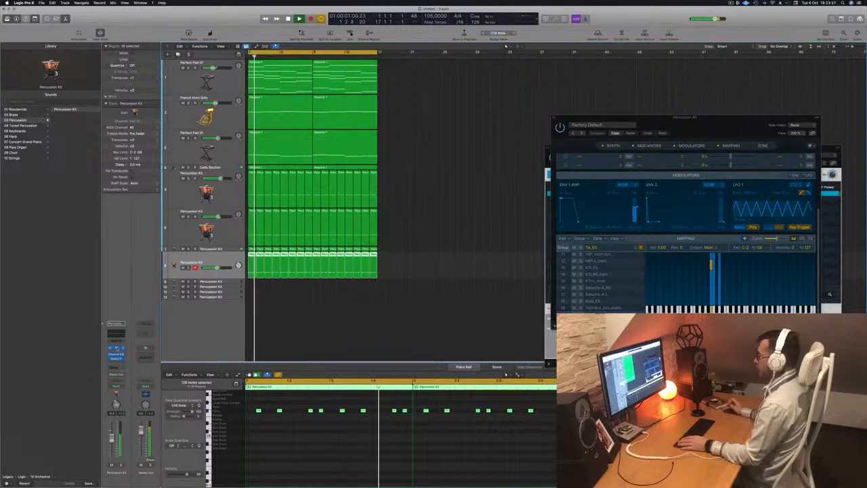
left_click(117, 348)
left_click_drag(423, 76, 504, 139)
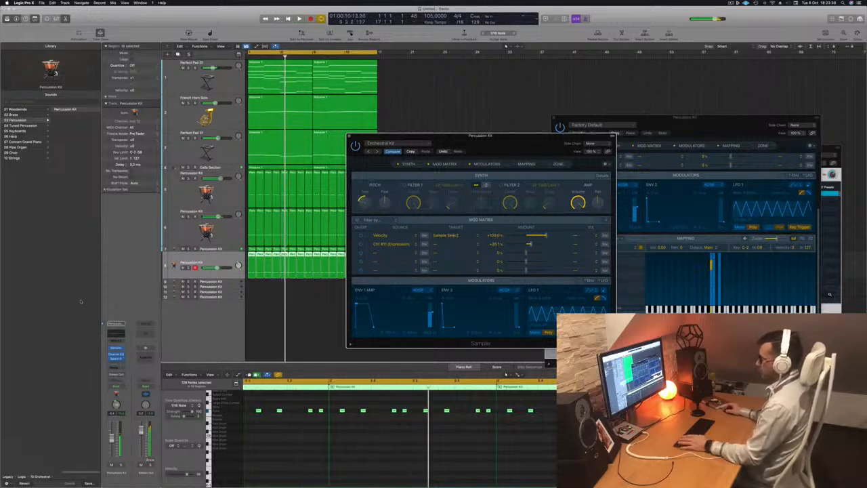
left_click(208, 260)
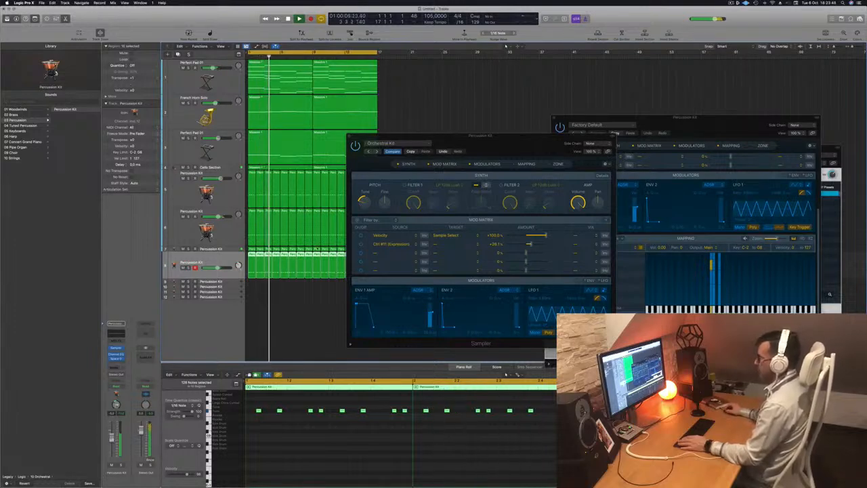
left_click_drag(509, 151, 450, 188)
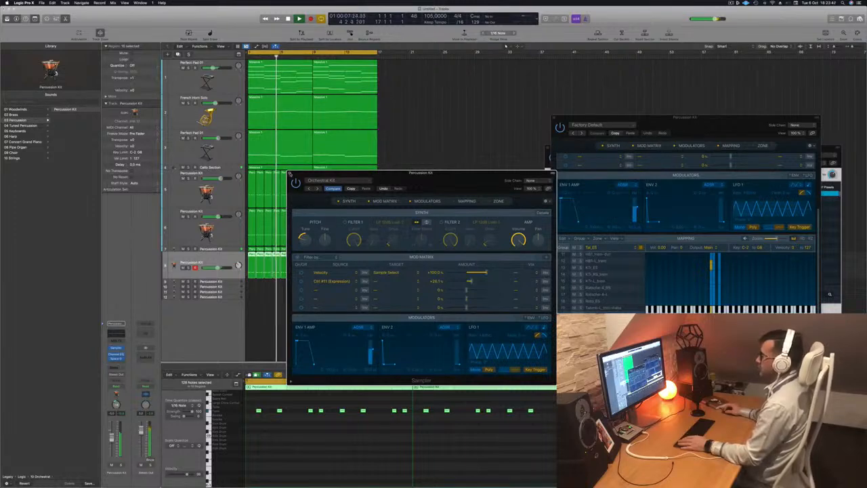
left_click(290, 175)
left_click(405, 287)
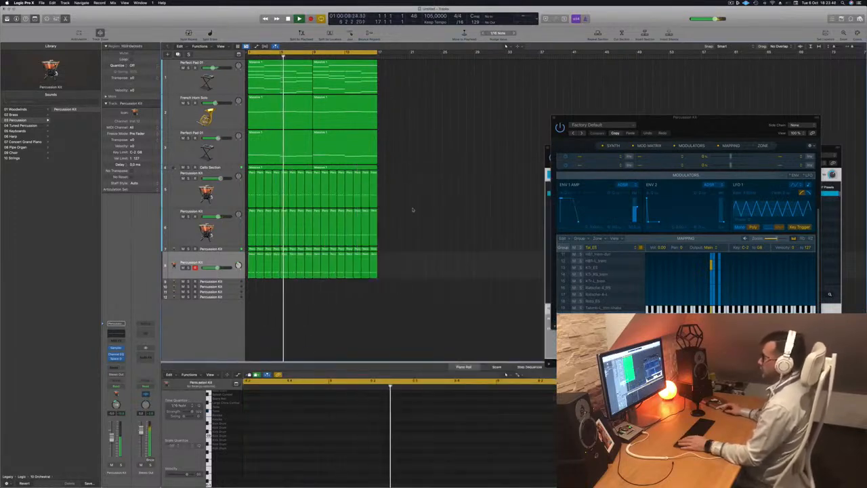
scroll(415, 211, "down", 1)
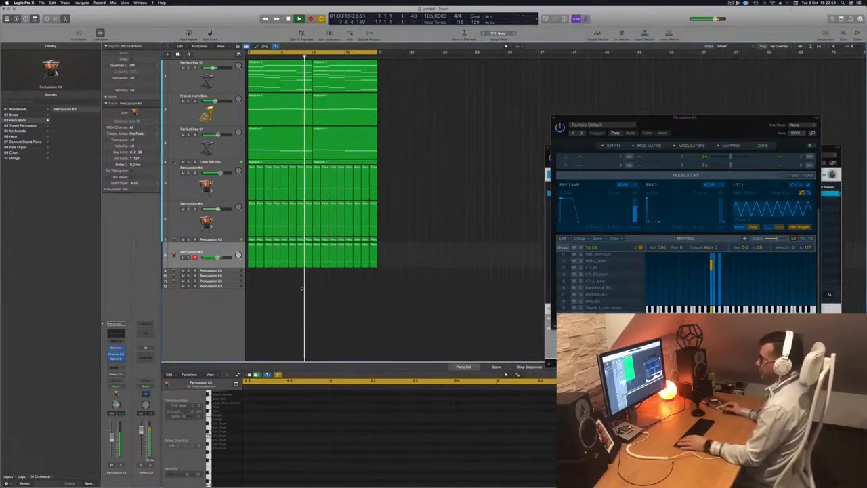
left_click(222, 251)
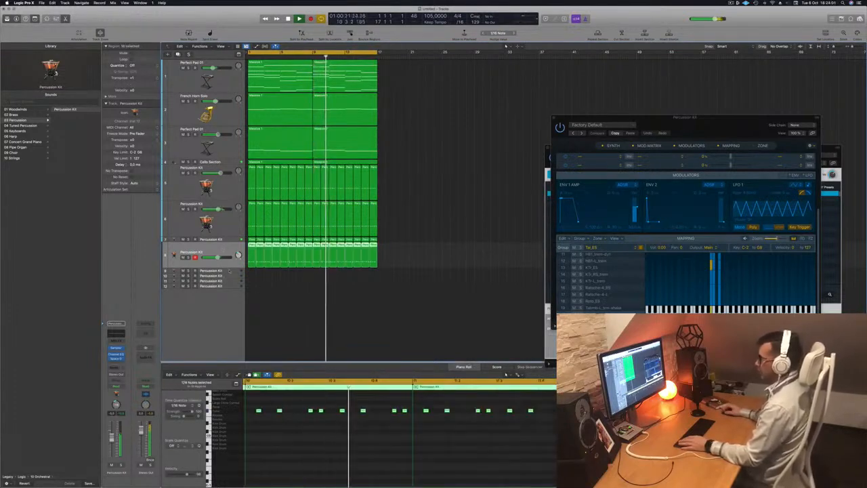
Step: Stop playback and replace the fifth Percussion Kit track's instrument with Drum Machine Designer
left_click(229, 271)
key("Return")
key("space")
left_click(121, 386)
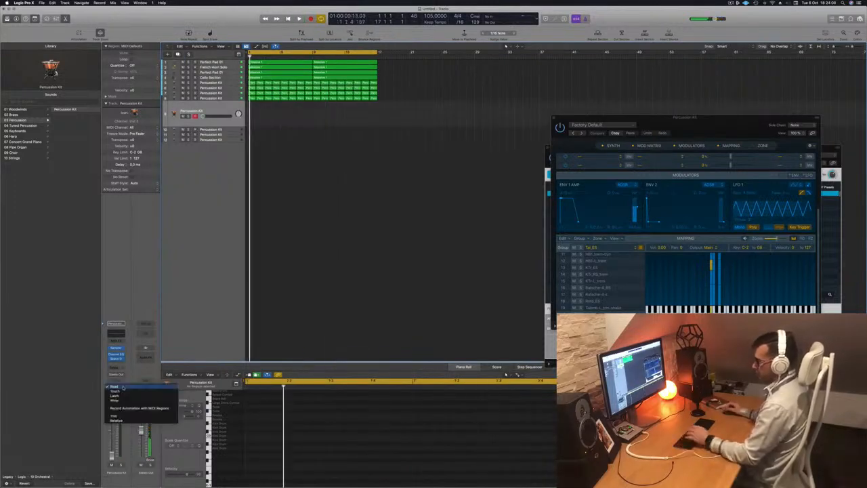
left_click(124, 387)
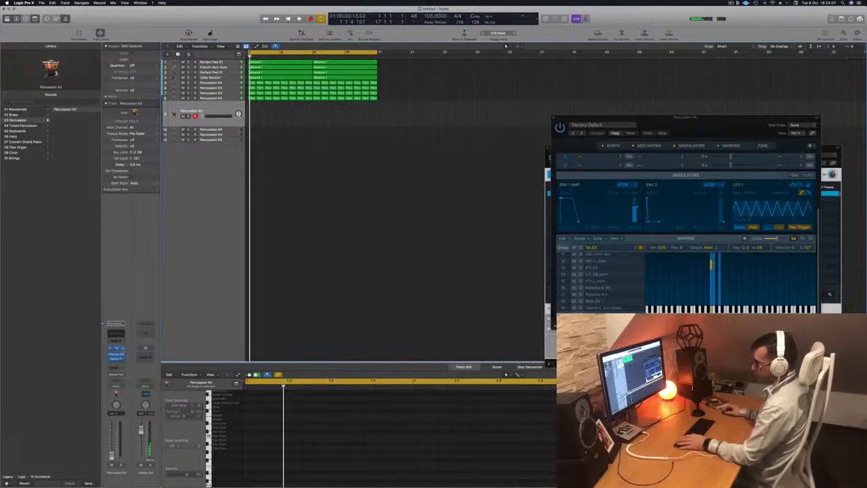
left_click(123, 347)
left_click(149, 466)
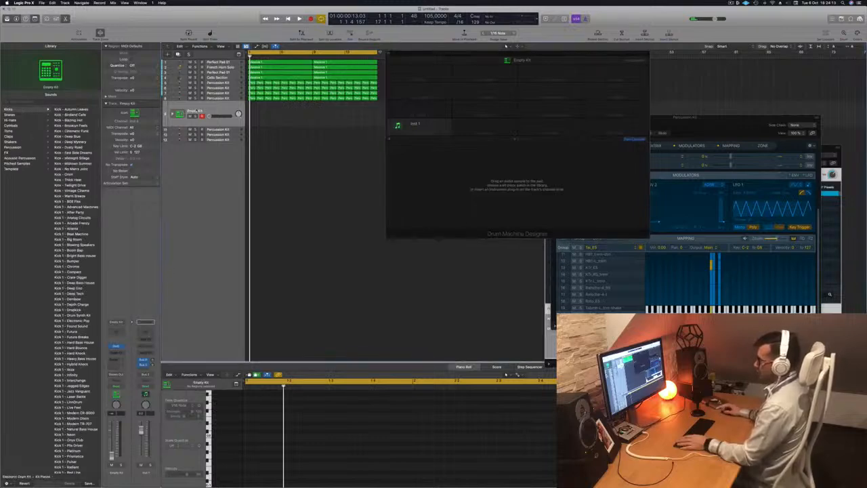
Step: Load the Topaz patch from the Electronic Drum Kit sounds onto the Empty Kit track
left_click(216, 99)
left_click(226, 125)
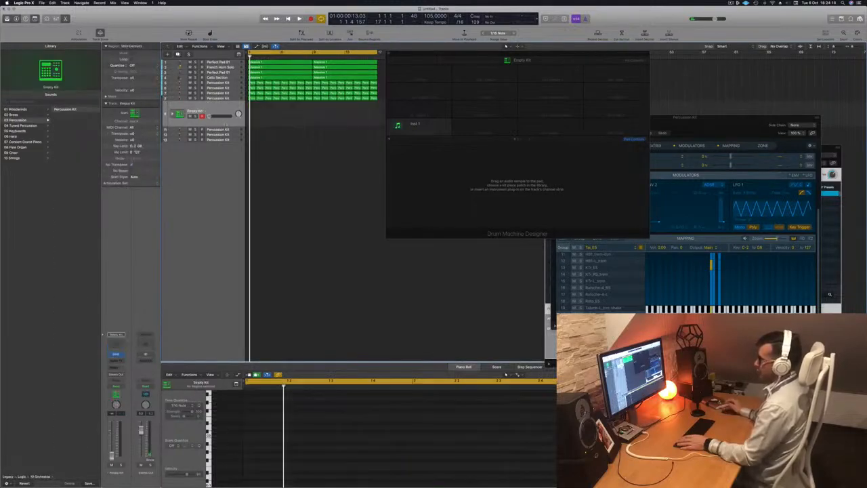
scroll(78, 212, "down", 10)
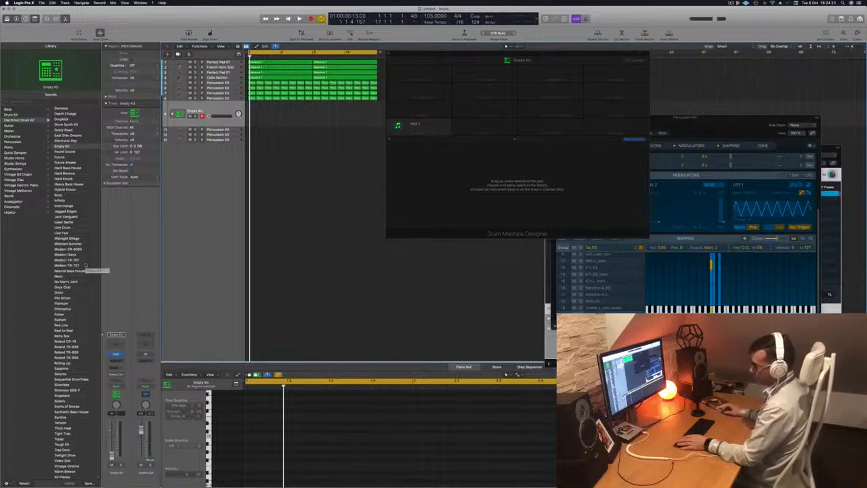
scroll(87, 297, "down", 1)
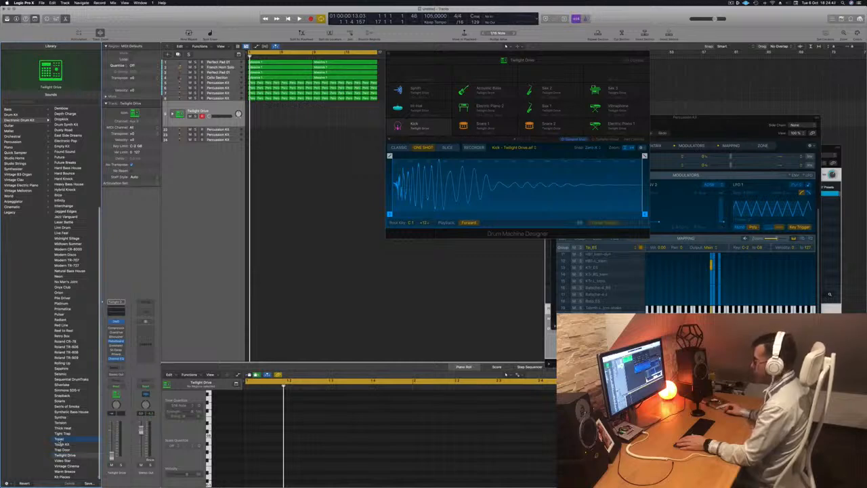
left_click(59, 439)
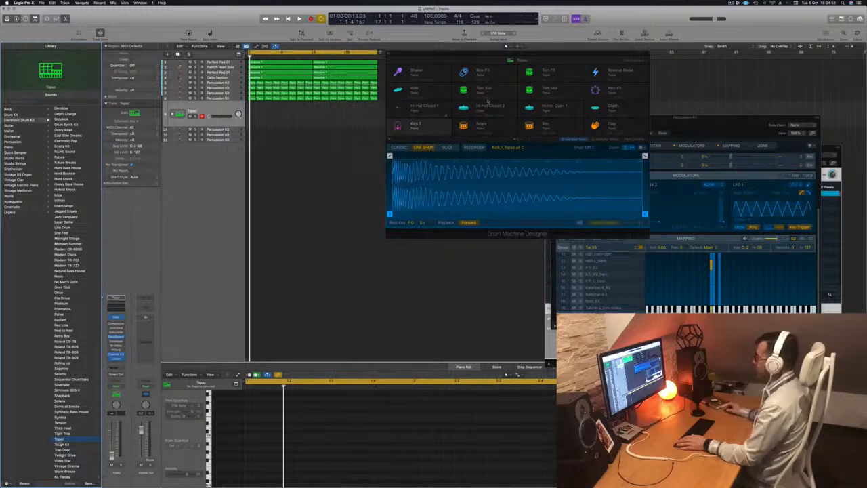
Step: Raise the Topaz track's volume and audition the Tom Sub, Tom Mid and Tom FX pads
left_click(463, 89)
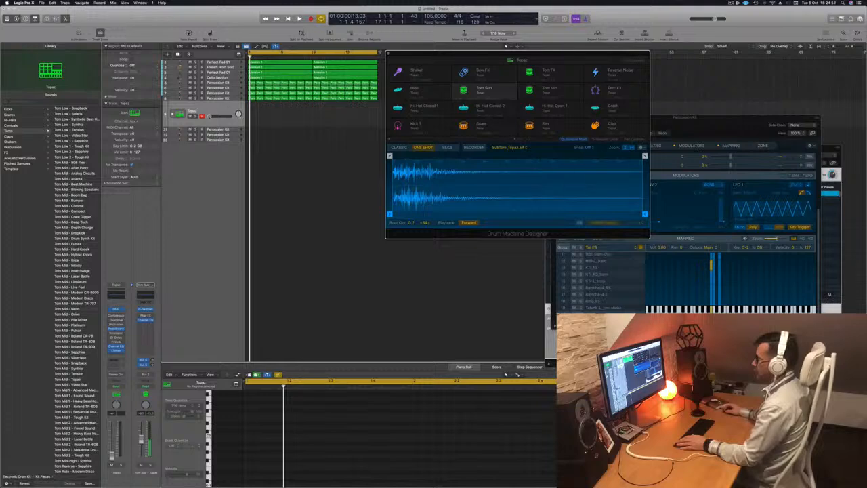
left_click_drag(220, 116, 226, 116)
left_click(464, 90)
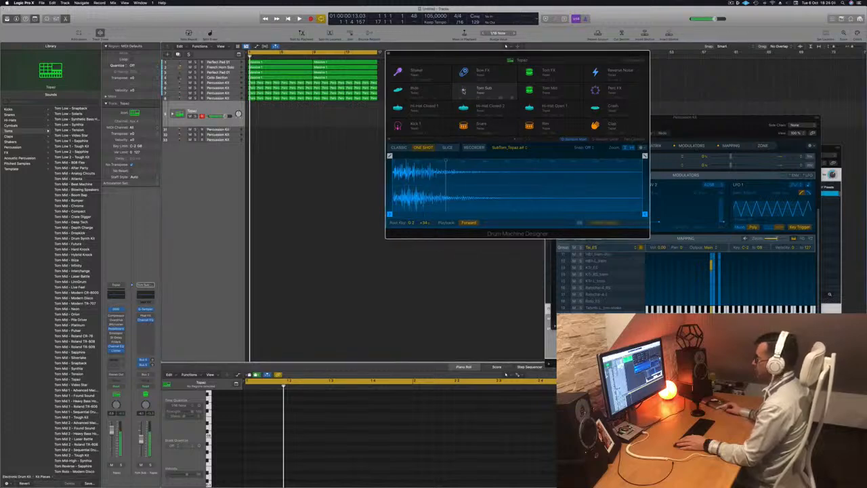
left_click(529, 90)
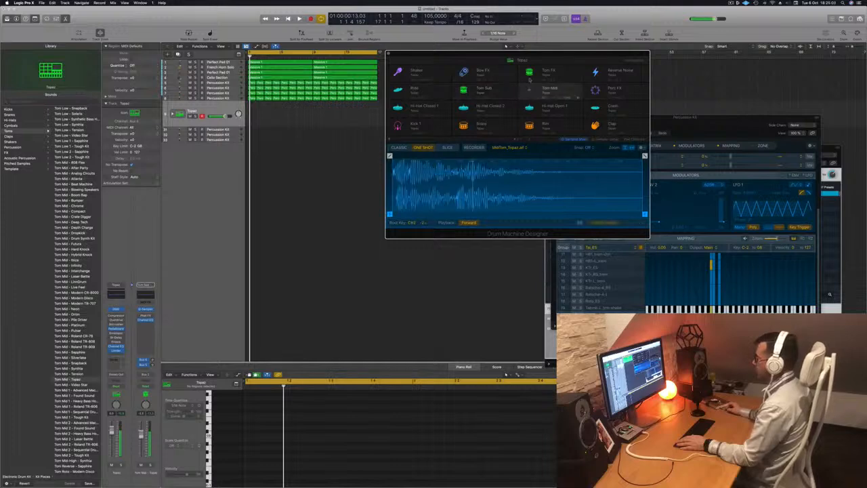
left_click(535, 72)
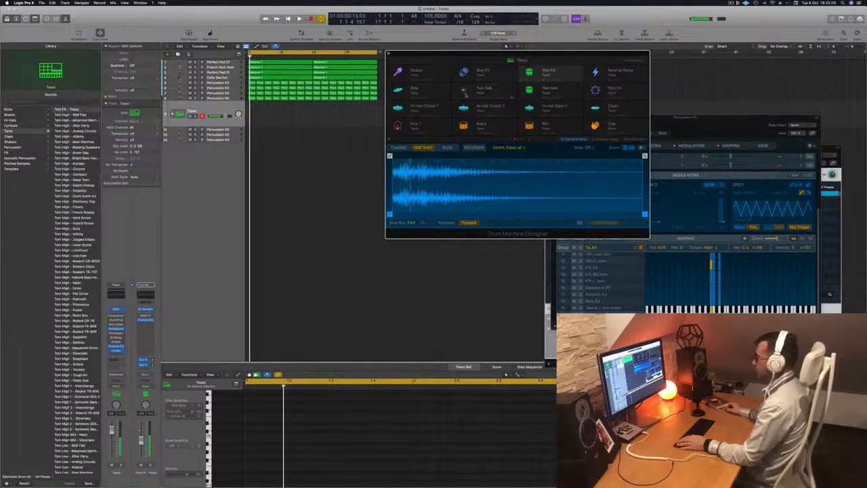
left_click(463, 90)
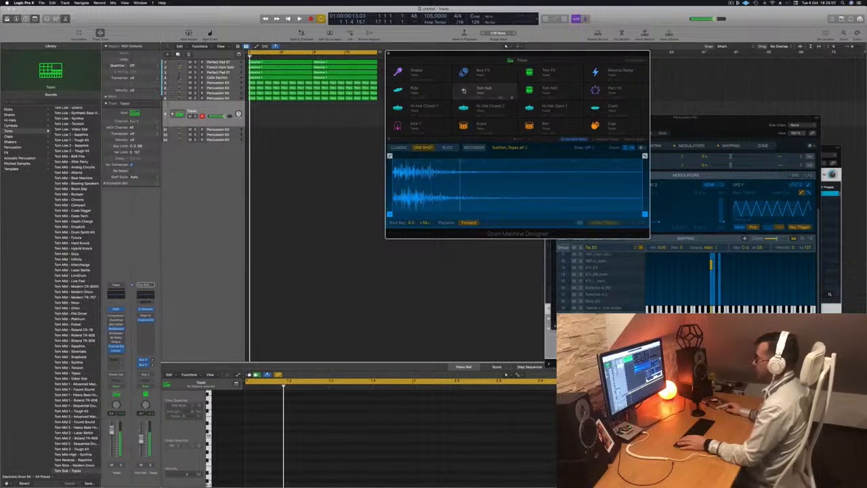
Step: Copy the first one-bar region of the fourth Percussion Kit track to bar 1 of the Topaz track
key("space")
left_click(251, 98)
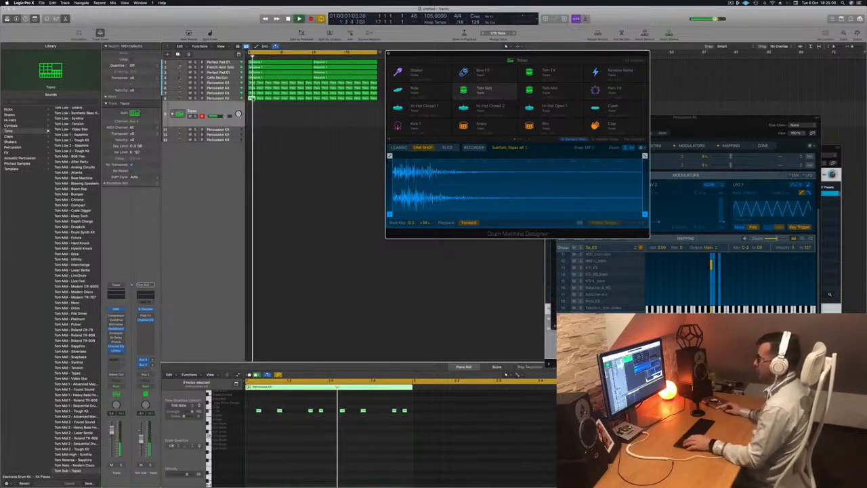
key("space")
key("space")
left_click_drag(252, 99, 253, 109)
key("space")
key("space")
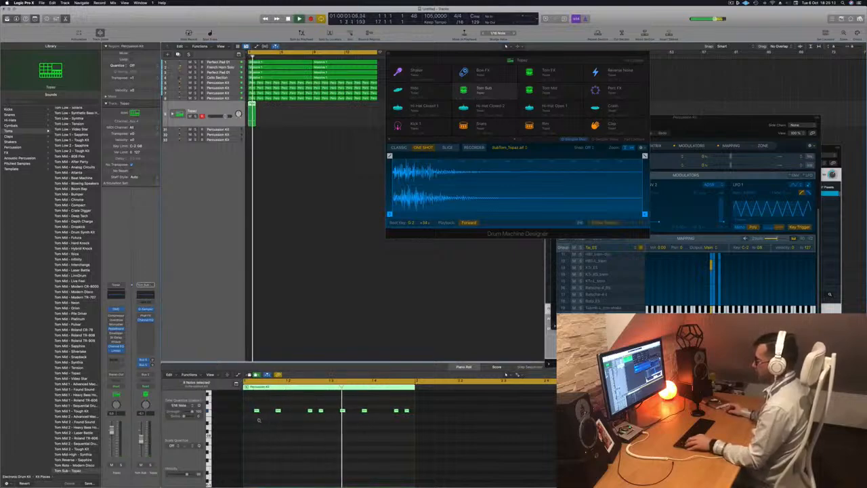
Step: Transpose all notes in the copied Topaz region onto a tom sound, comparing neighbouring pitches during playback
scroll(260, 422, "left", 2)
scroll(261, 421, "up", 4)
left_click(266, 440)
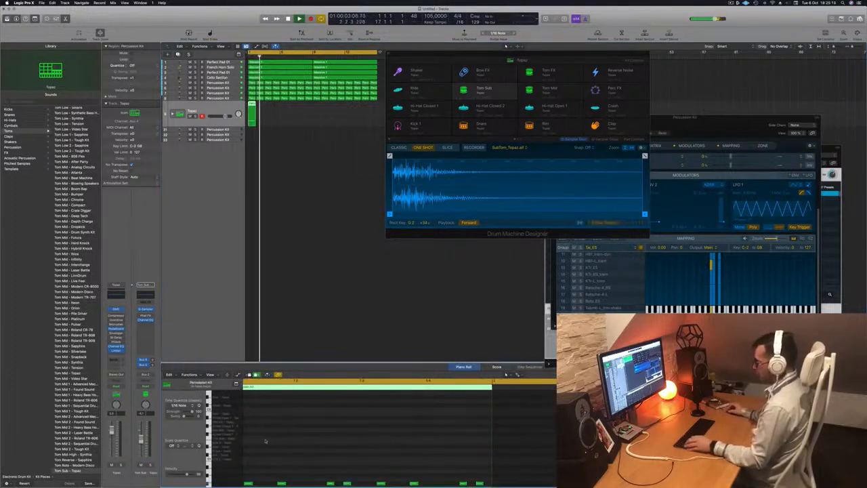
key("super+a")
scroll(266, 440, "down", 2)
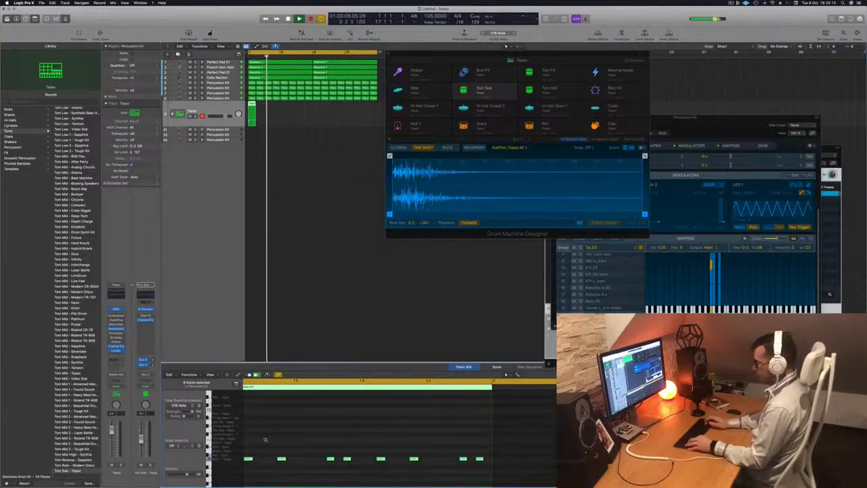
scroll(265, 438, "down", 3)
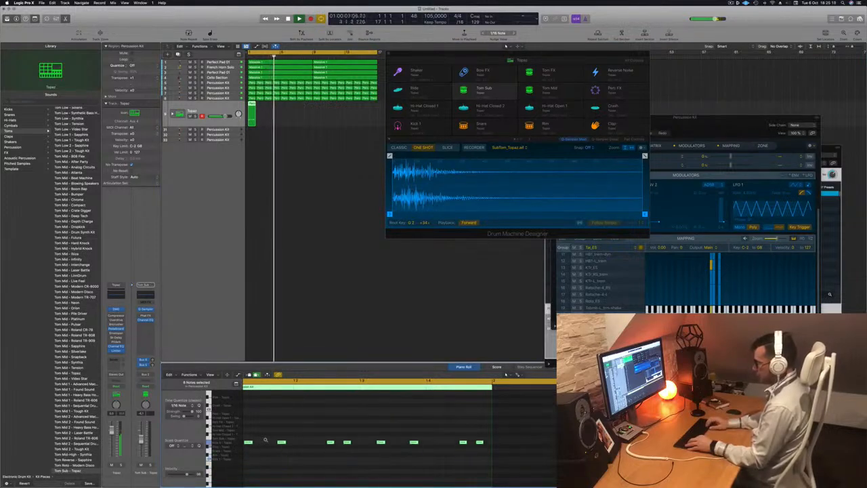
scroll(265, 439, "down", 1)
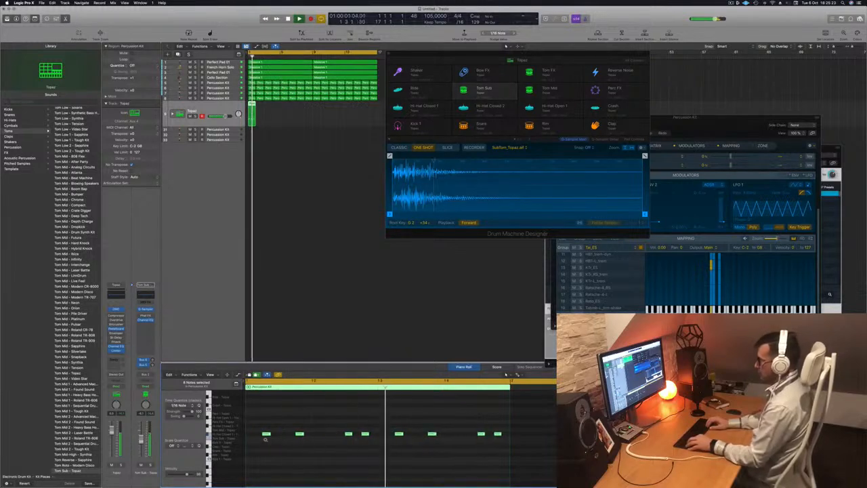
scroll(265, 439, "down", 1)
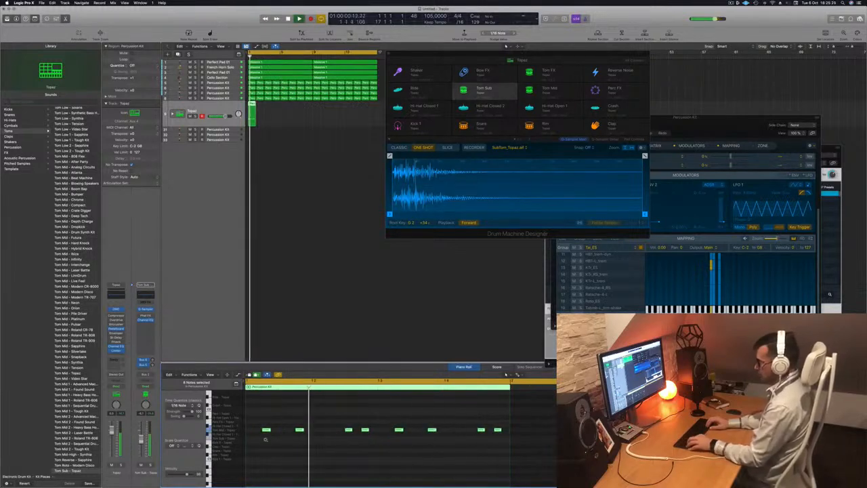
scroll(265, 439, "down", 2)
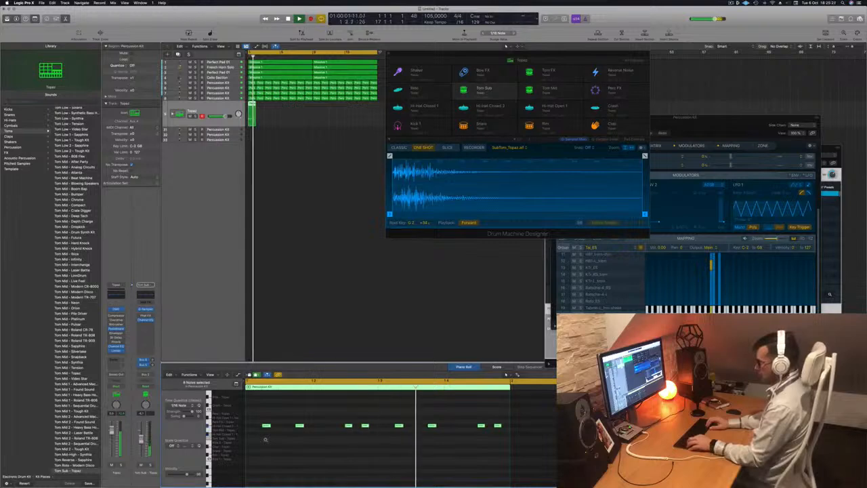
scroll(265, 439, "up", 2)
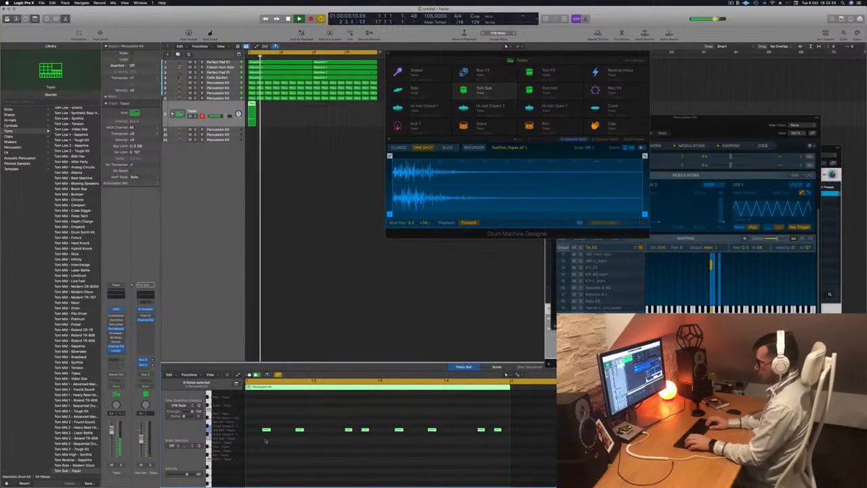
scroll(265, 439, "up", 1)
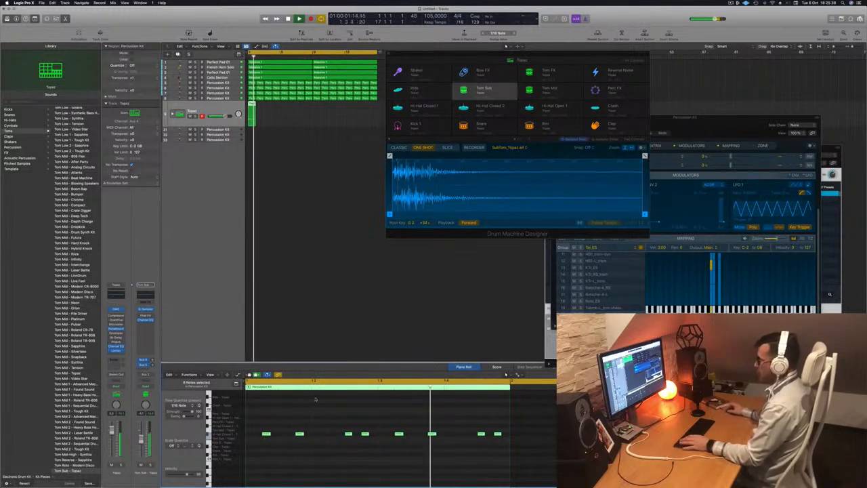
Step: Delete the fourth hit from the one-bar Topaz pattern
left_click(366, 433)
key("Delete")
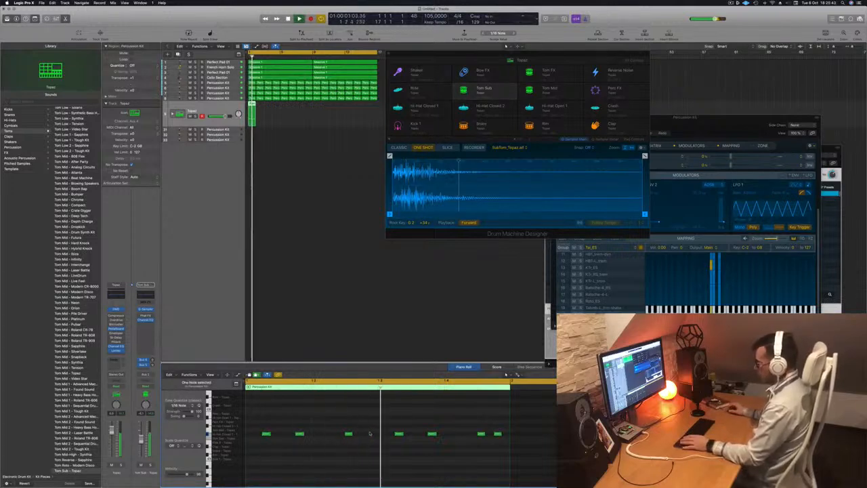
left_click(480, 434)
key("Delete")
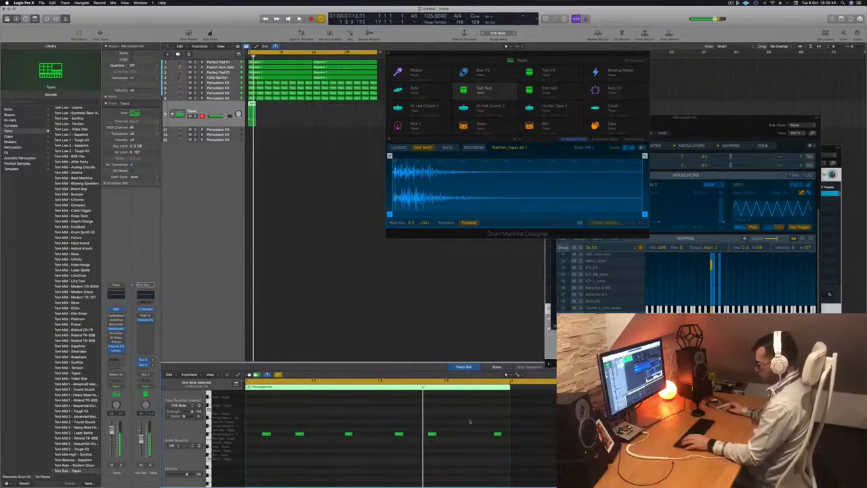
key("super+z")
Step: Delete the last hit of the Topaz pattern and copy the region to bar 2
left_click(496, 435)
key("Delete")
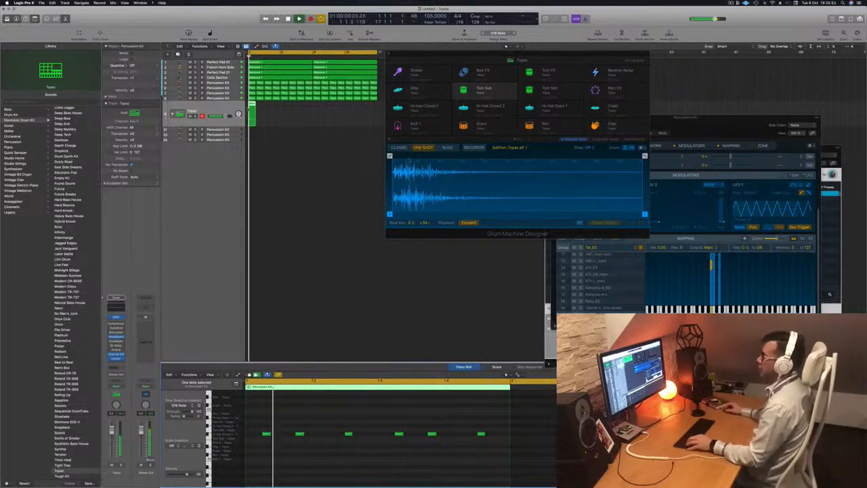
left_click_drag(251, 105, 262, 105)
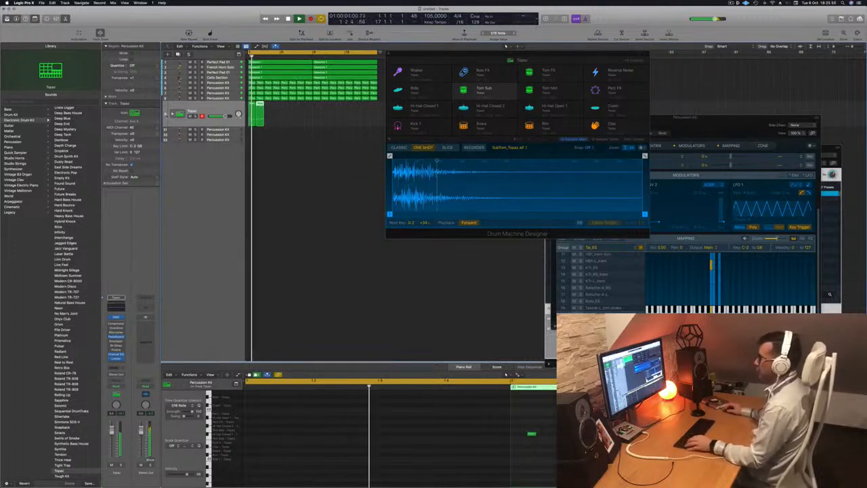
Step: Expand the Topaz kit into its subtracks and move both one-bar regions onto the Tom Mid subtrack
left_click(173, 114)
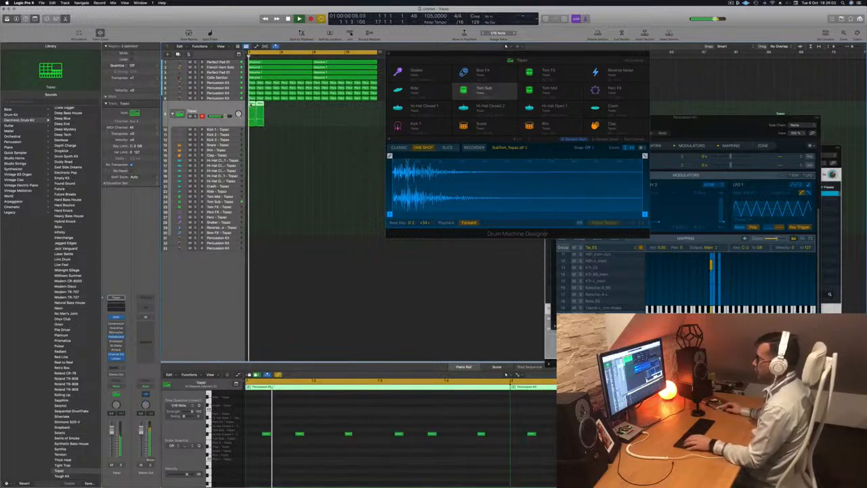
left_click_drag(252, 117, 250, 208)
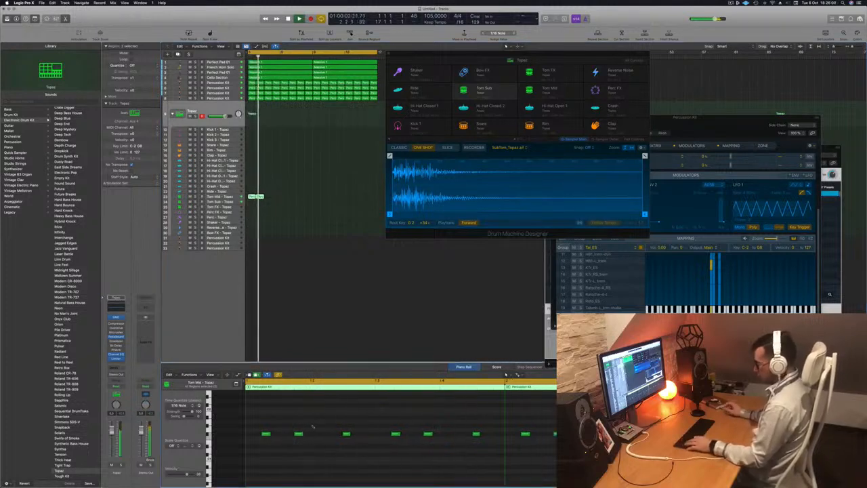
Step: Transpose all notes in both one-bar Tom Mid regions by octaves and semitones, comparing the resulting sounds during playback
key("alt+shift+Up")
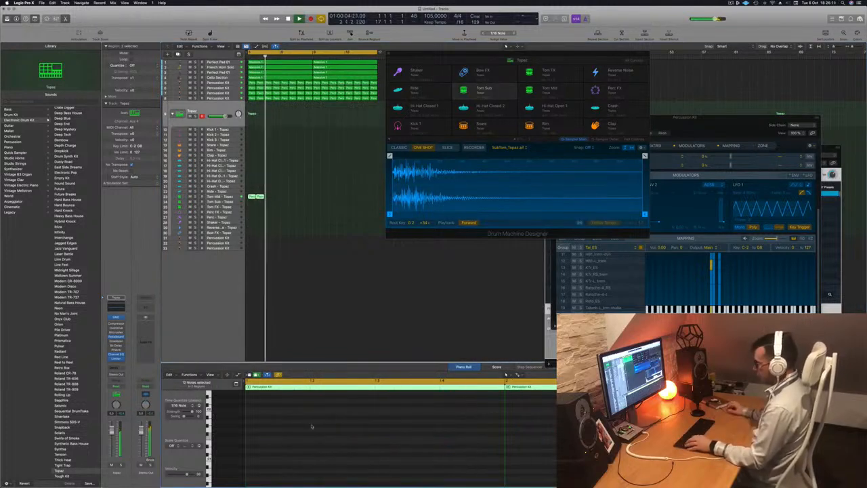
scroll(330, 450, "up", 3)
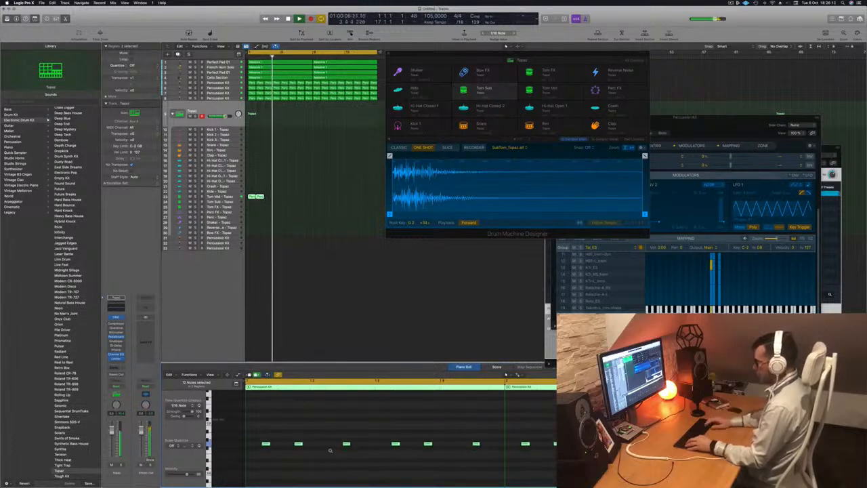
key("alt+Up")
key("alt+Up")
key("alt+Up")
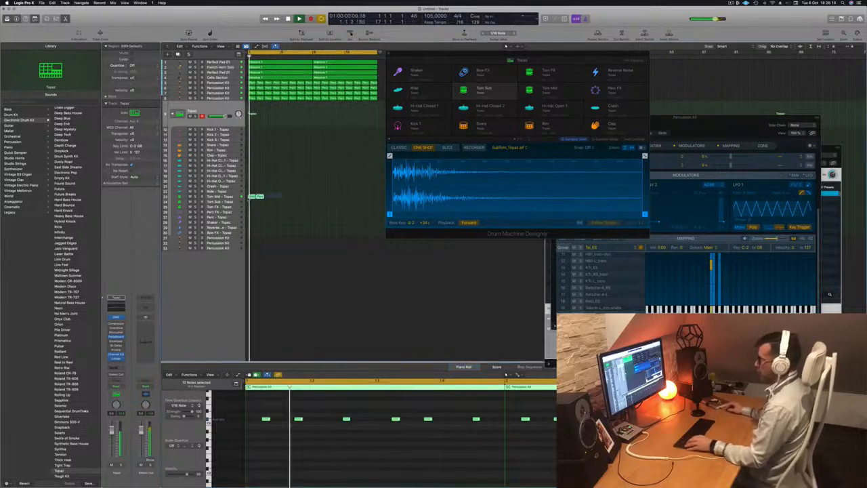
key("alt+shift+Down")
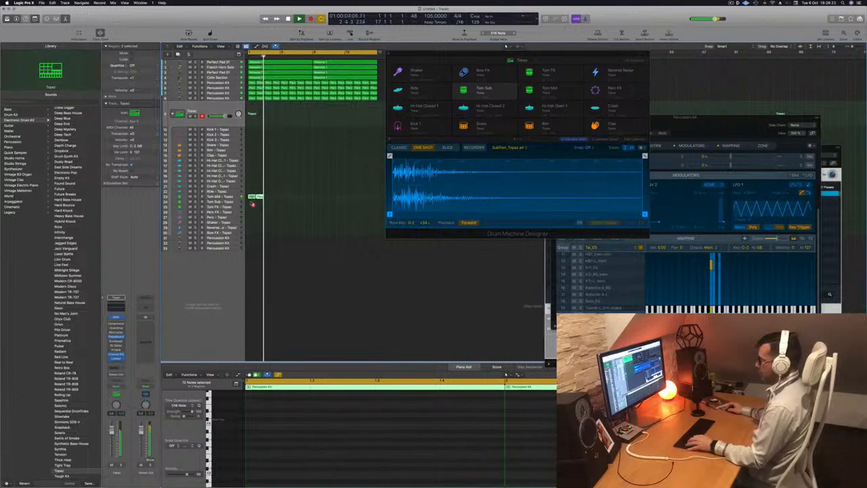
Step: Move both one-bar tom regions onto the Tom Sub subtrack and copy them until they fill bars 1 to 16
left_click_drag(256, 201, 256, 201)
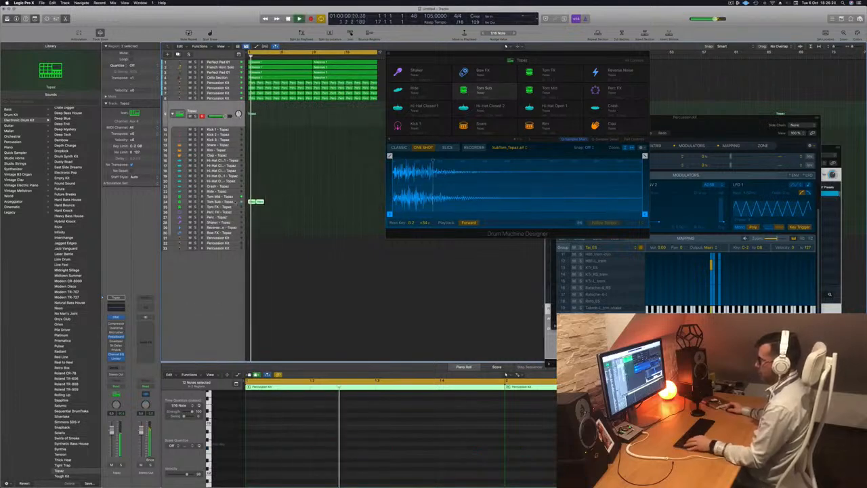
left_click(228, 202)
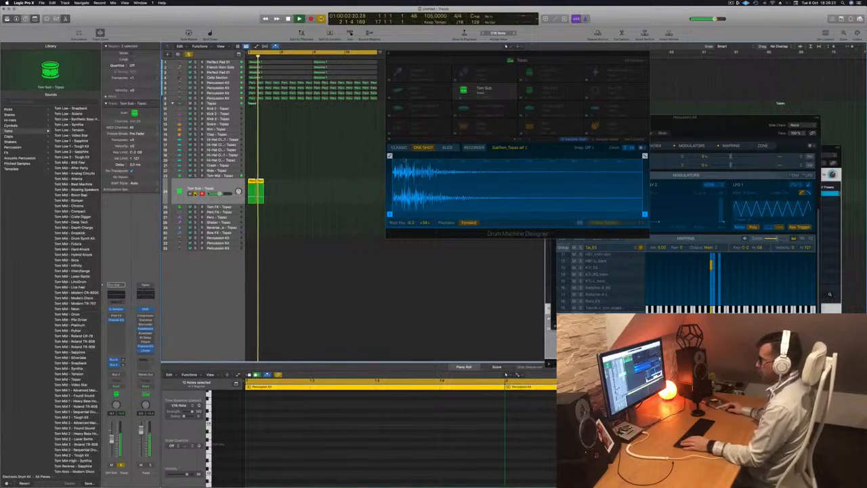
left_click_drag(257, 191, 287, 186)
left_click(252, 188, "shift")
left_click(258, 187, "shift")
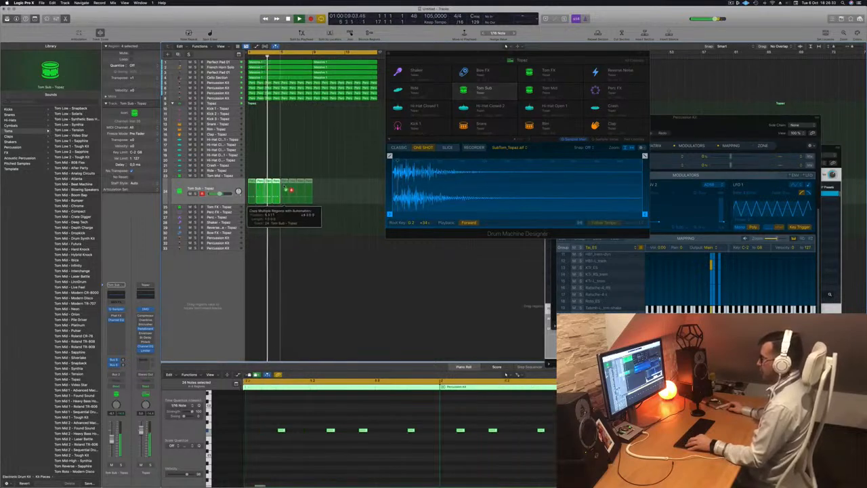
left_click_drag(443, 60, 639, 106)
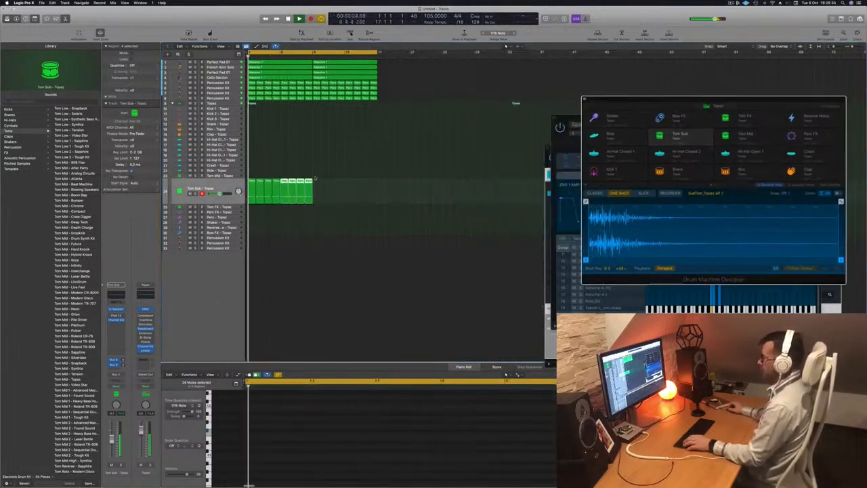
left_click_drag(258, 187, 324, 187)
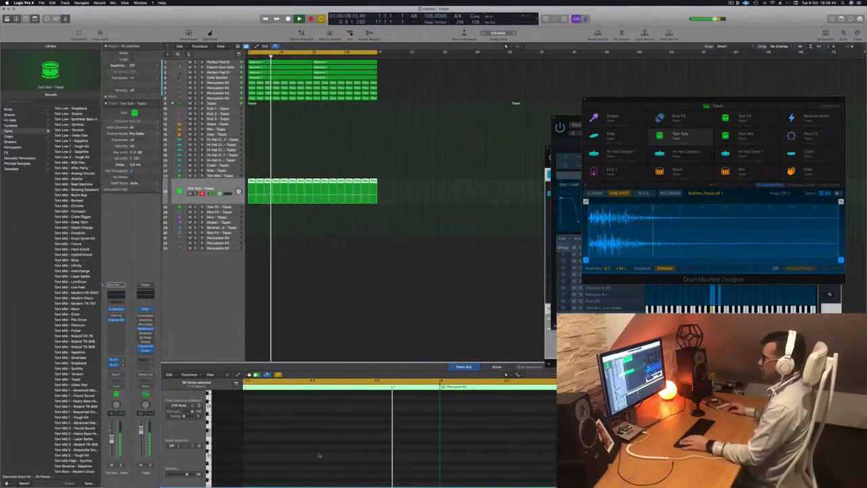
left_click_drag(661, 98, 700, 84)
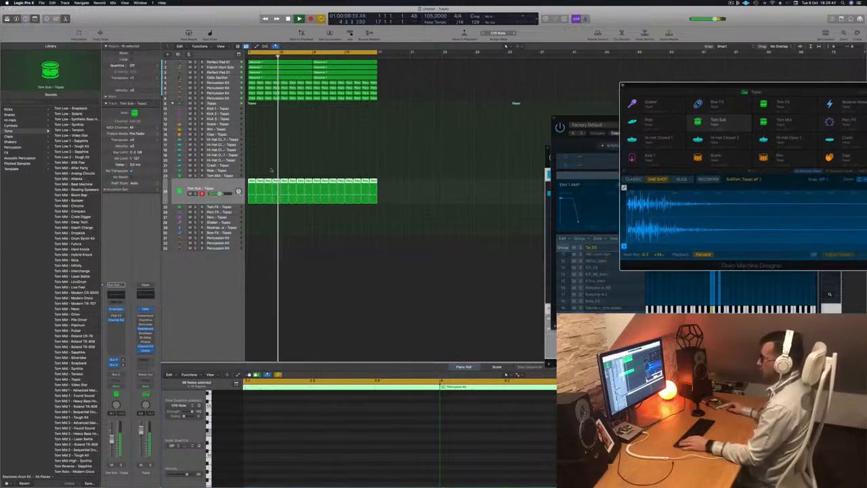
Step: Audition the Tom Sub subtrack on its own and together with the full arrangement
left_click(196, 194)
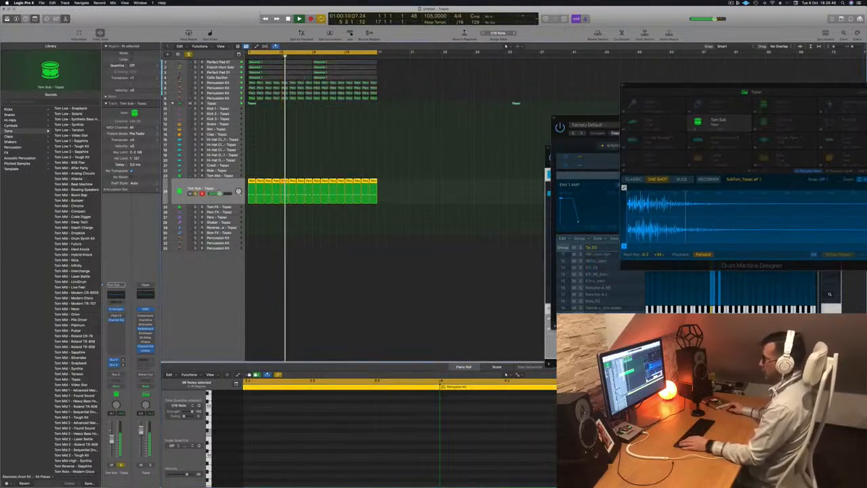
left_click(195, 194)
key("super+Left")
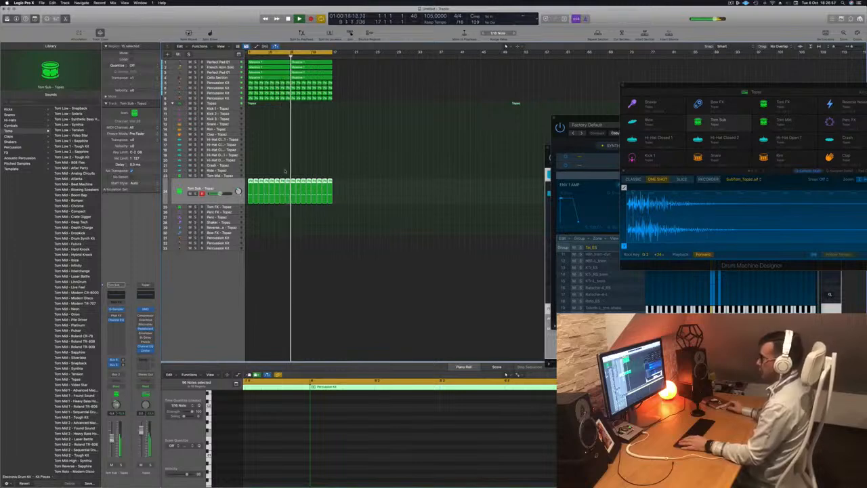
left_click(265, 145)
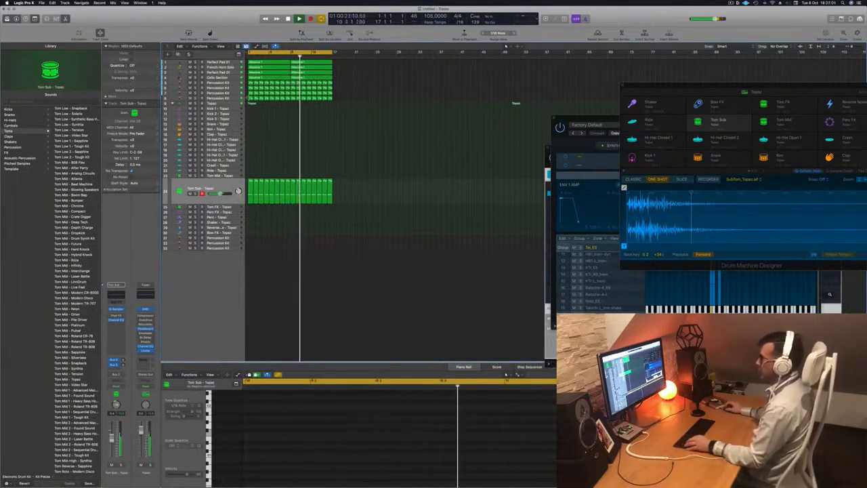
Step: Copy the bar 1 region of the second Percussion Kit track onto the Snare - Topaz subtrack and select that subtrack
left_click(252, 99)
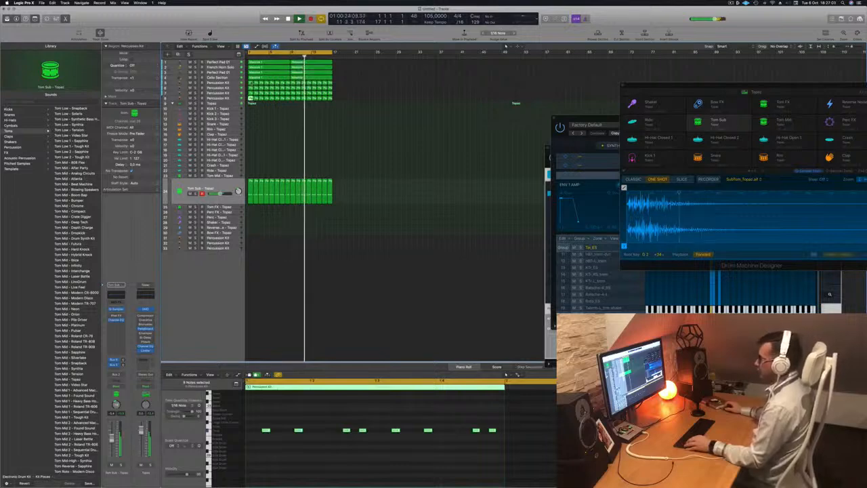
left_click(252, 83)
left_click(236, 88)
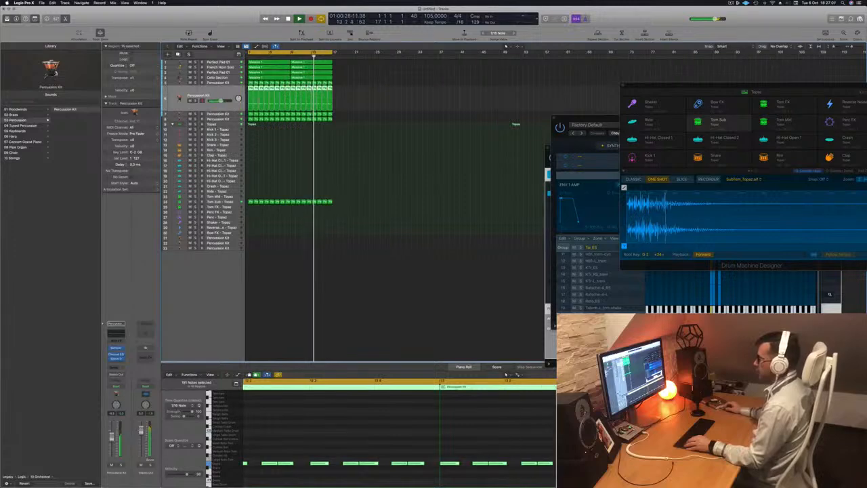
left_click(346, 102)
left_click_drag(251, 83, 250, 144)
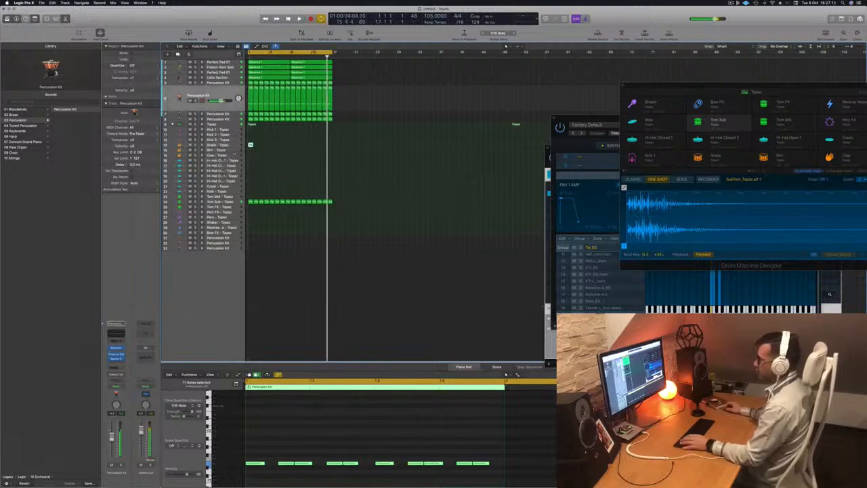
left_click(234, 145)
key("space")
key("space")
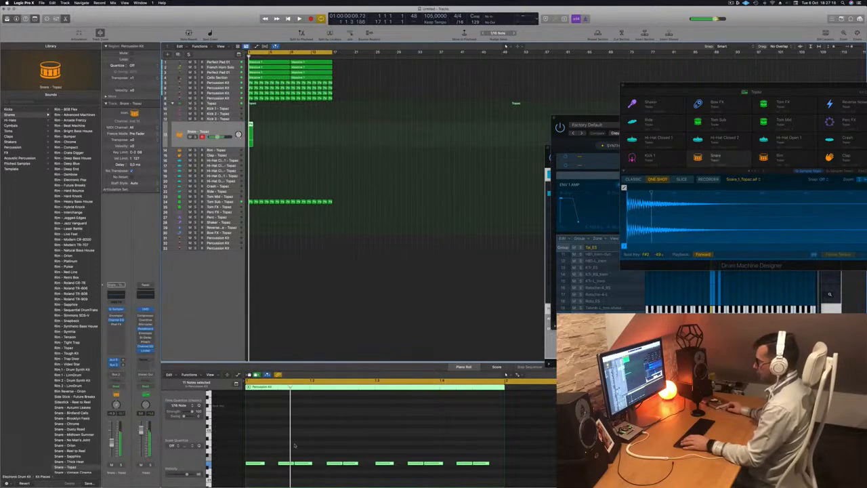
Step: Transpose all notes in the Snare - Topaz region upward to the pitch that triggers the snare, checking with playback
left_click(295, 444)
key("alt+Up")
key("alt+Up")
key("alt+Up")
key("alt+Up")
key("alt+Up")
key("alt+Up")
key("alt+Up")
key("alt+Up")
key("alt+Up")
key("alt+Up")
key("alt+Up")
key("alt+Up")
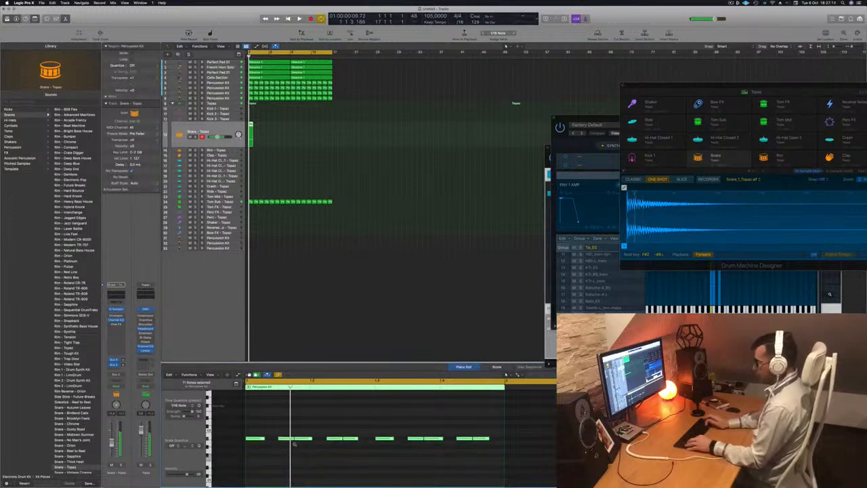
key("alt+Up")
key("alt+Up")
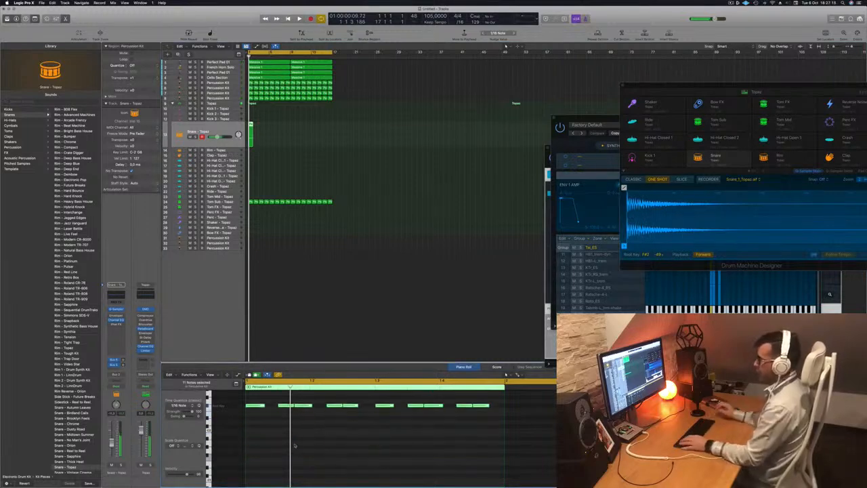
key("space")
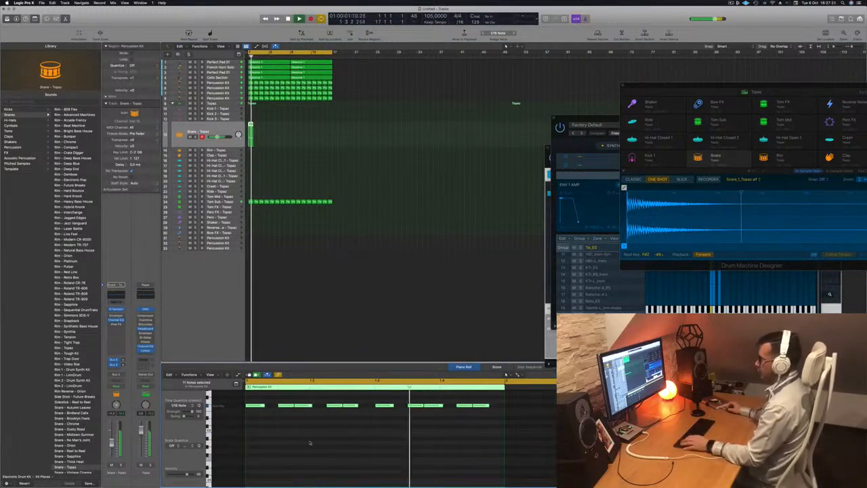
scroll(320, 446, "up", 1)
scroll(321, 444, "down", 5)
Step: Copy the one-bar snare region along the Snare - Topaz subtrack until bars 1 to 16 are filled
key("space")
key("space")
left_click_drag(250, 124, 295, 133)
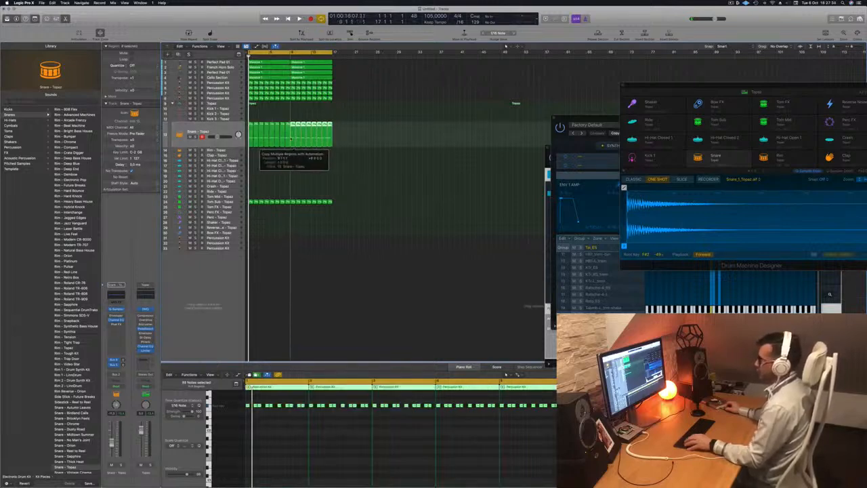
key("space")
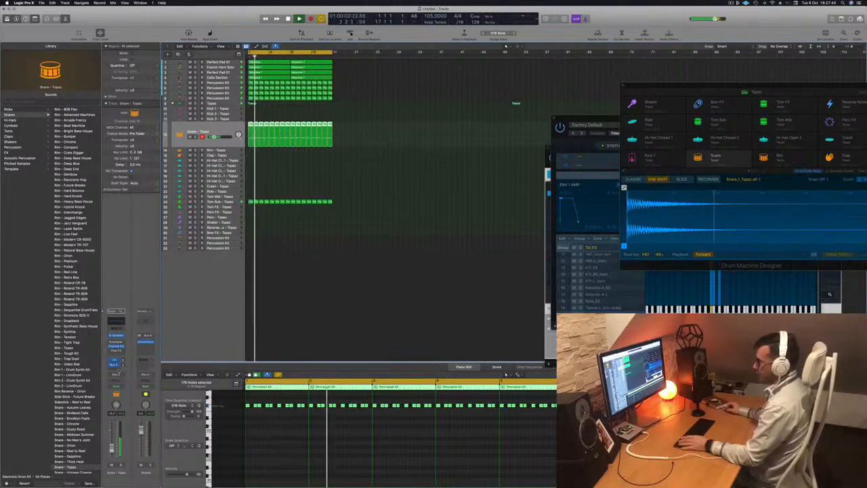
Step: Add a send from the Snare - Topaz channel to Bus 1 (Aux 1)
left_click(116, 370)
mouse_move(118, 375)
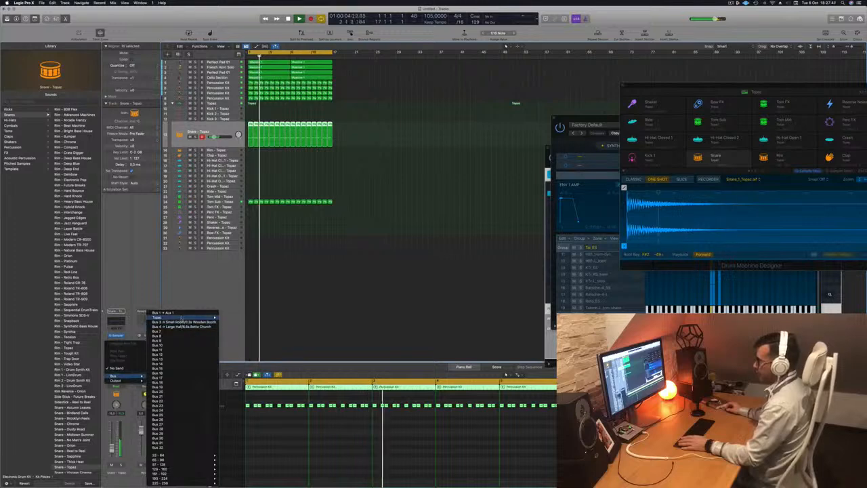
left_click(164, 313)
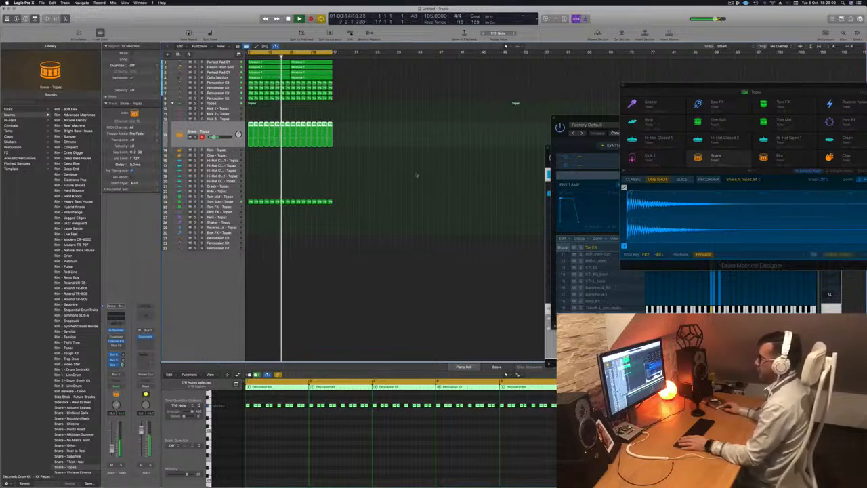
Step: Examine the Snare - Topaz Quick Sampler settings during playback and close the sampler
left_click(346, 167)
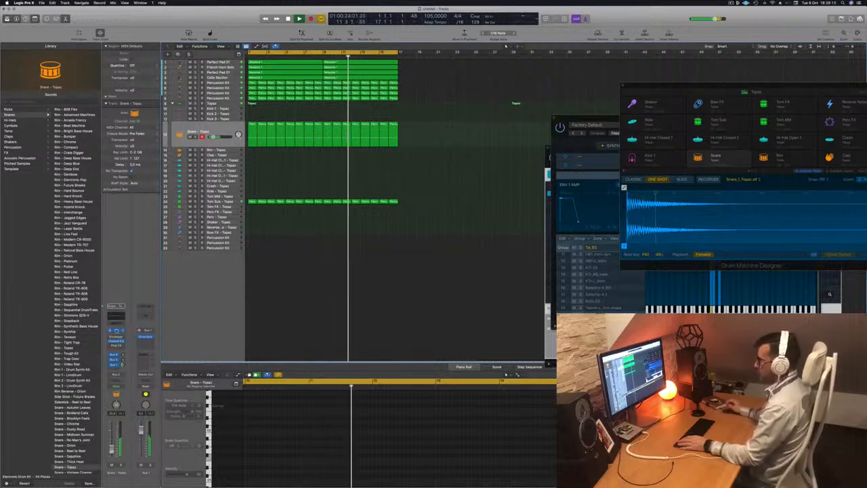
left_click(117, 330)
left_click_drag(432, 84, 465, 88)
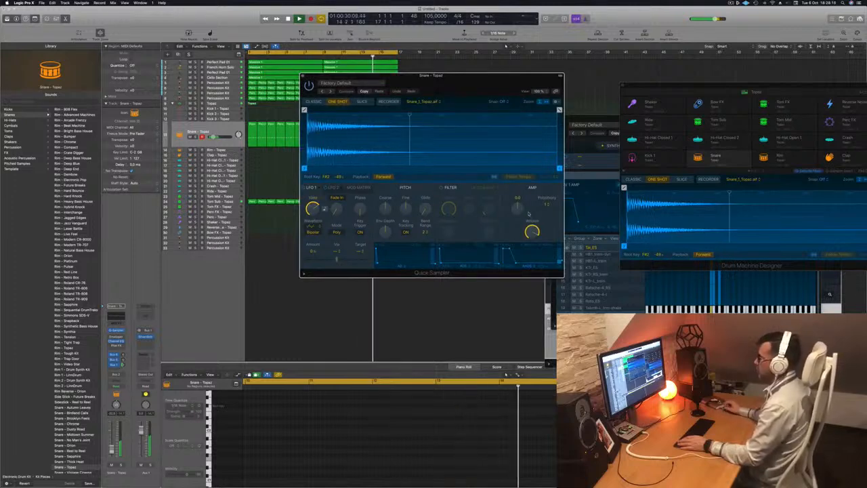
key("super+w")
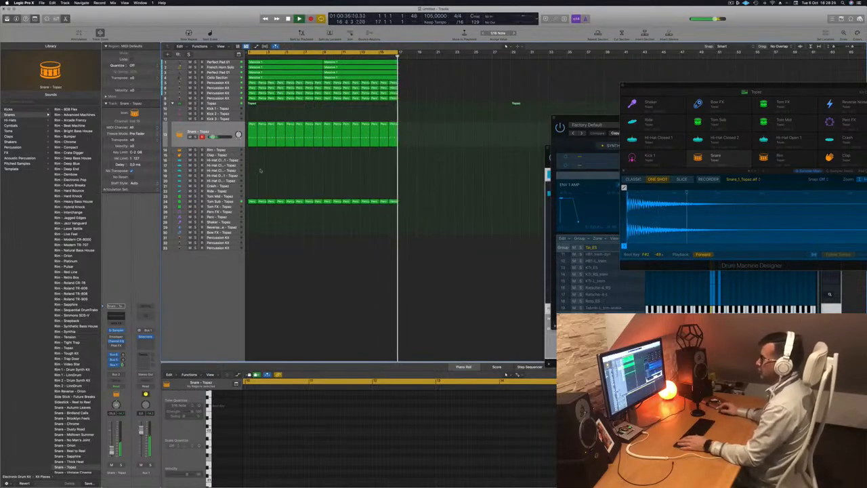
Step: Duplicate the last Percussion Kit track and copy the bar 1 region of the third Percussion Kit track onto the duplicate
left_click(229, 98)
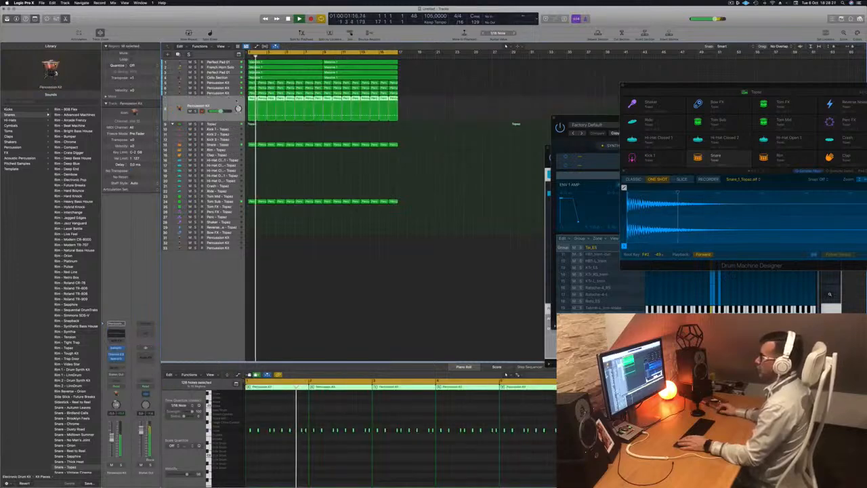
key("super+d")
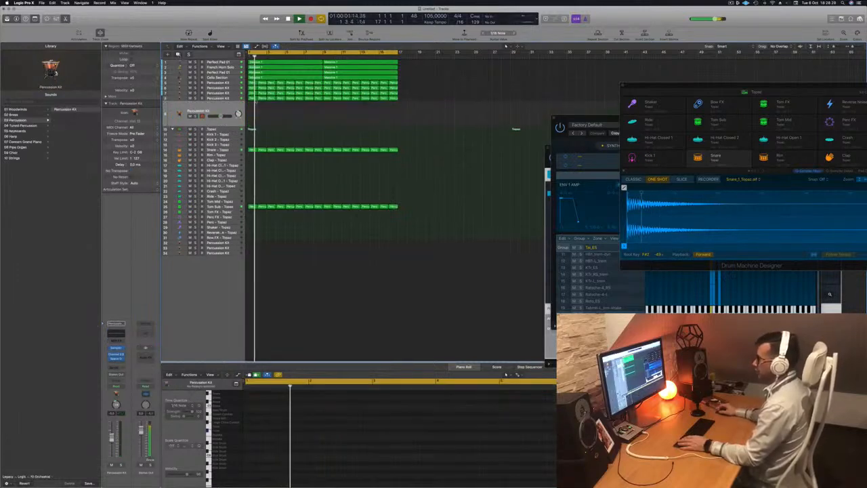
left_click(252, 98)
key("space")
left_click(252, 93)
key("space")
key("space")
left_click(253, 105)
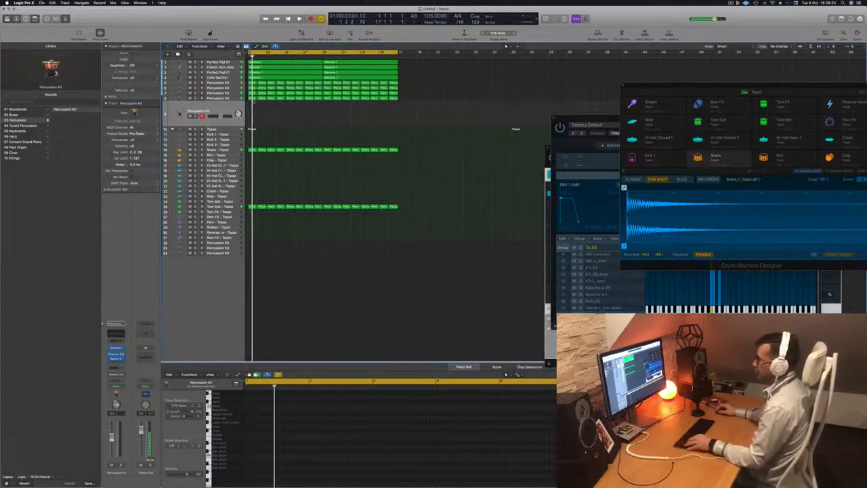
left_click_drag(252, 94, 251, 115)
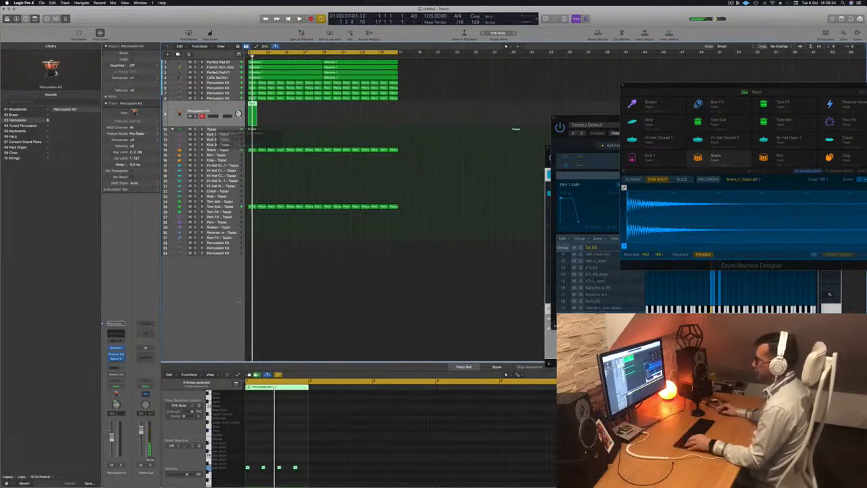
Step: Reduce the new Percussion Kit region to one note on its first beat, move it to a higher drum sound and lengthen it
left_click_drag(263, 466, 263, 461)
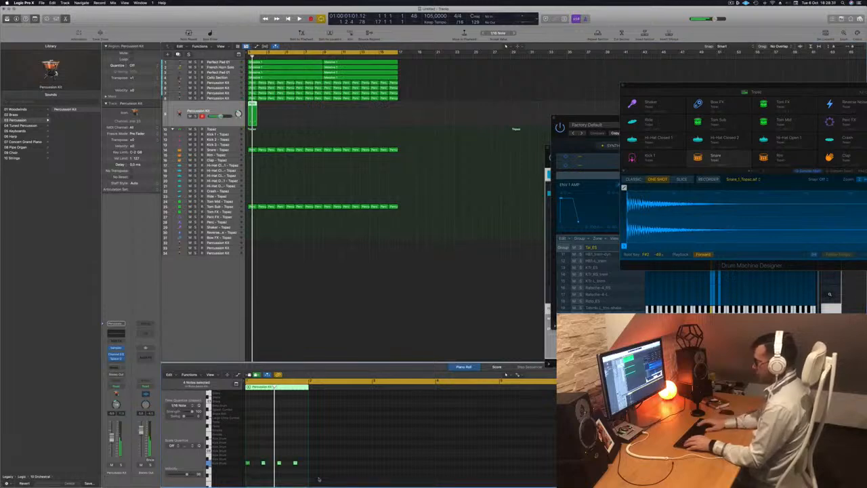
key("space")
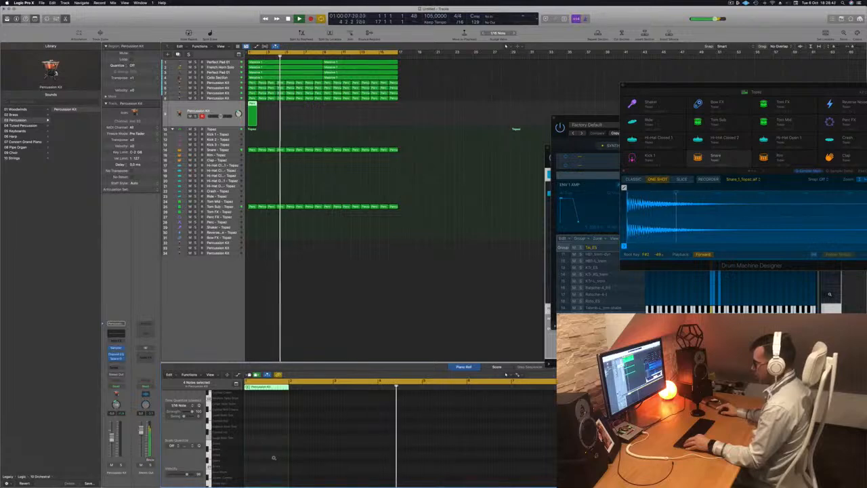
left_click_drag(246, 465, 242, 466)
key("alt+shift+Up")
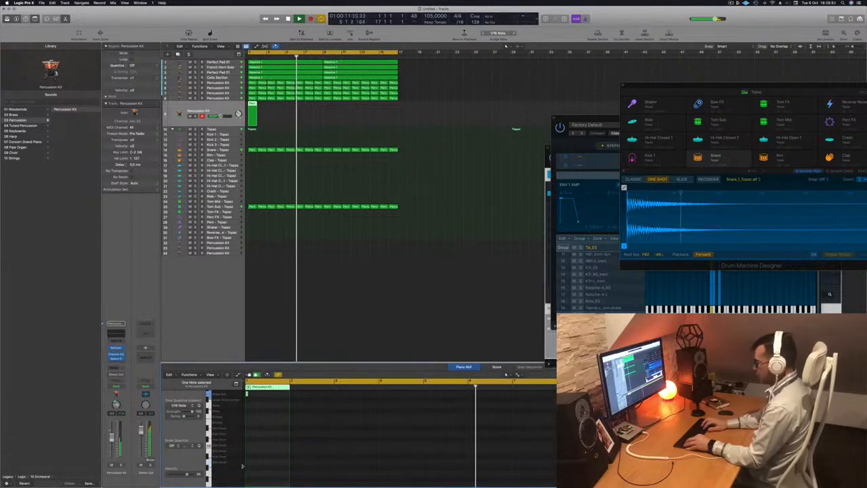
scroll(281, 452, "up", 3)
key("space")
key("space")
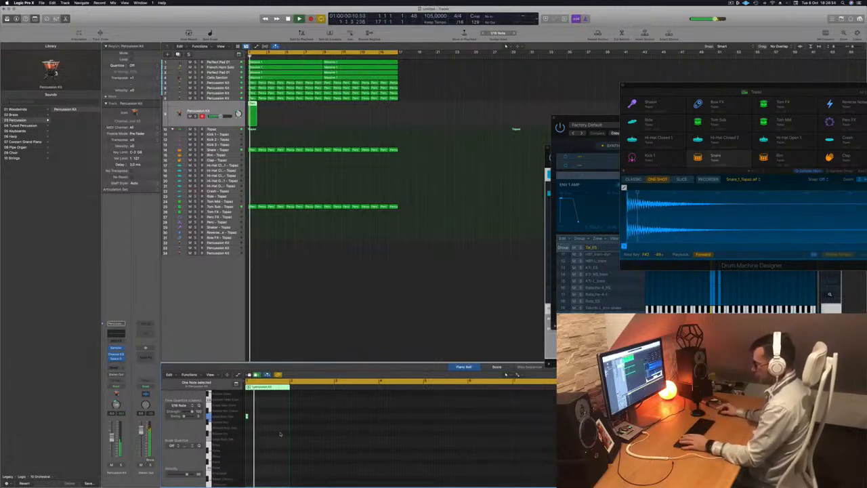
left_click_drag(248, 416, 262, 417)
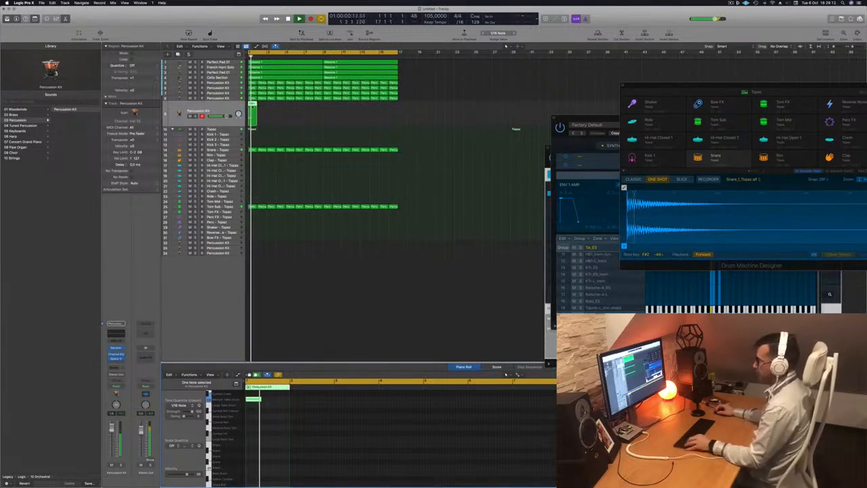
Step: Copy the one-bar region along the selected Percussion Kit track until bars 1 to 16 are filled
left_click_drag(253, 107, 329, 114)
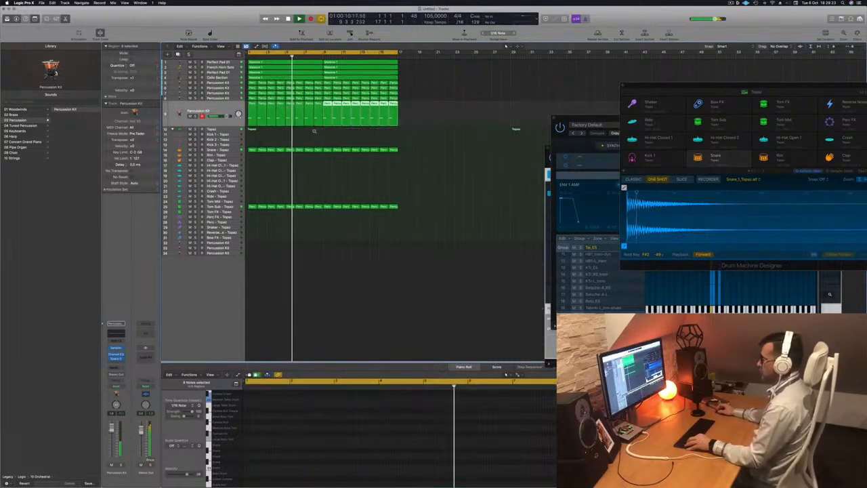
scroll(437, 190, "down", 3)
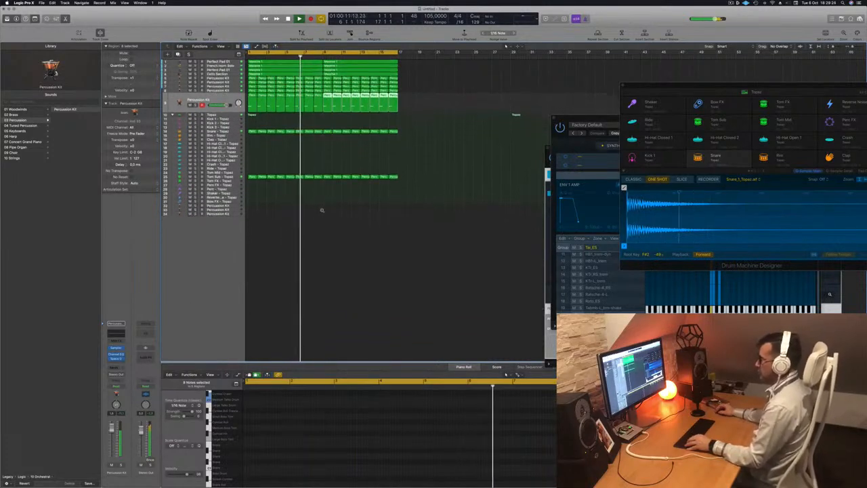
scroll(328, 223, "down", 2)
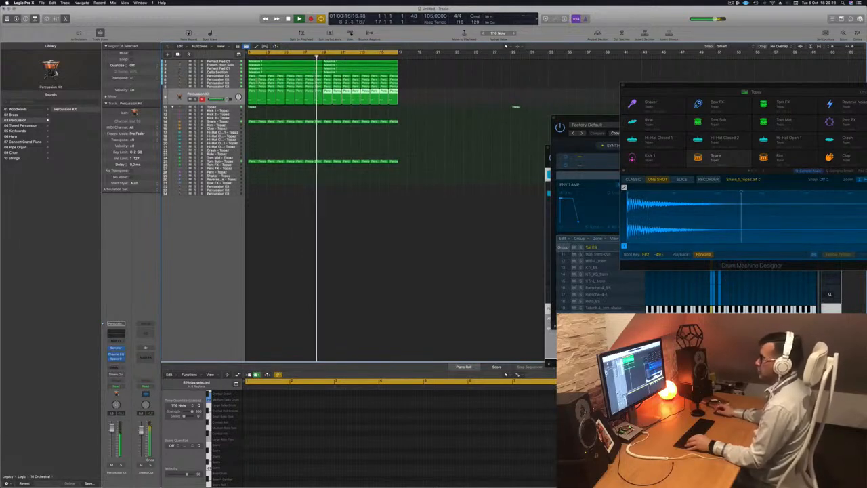
scroll(258, 99, "up", 2)
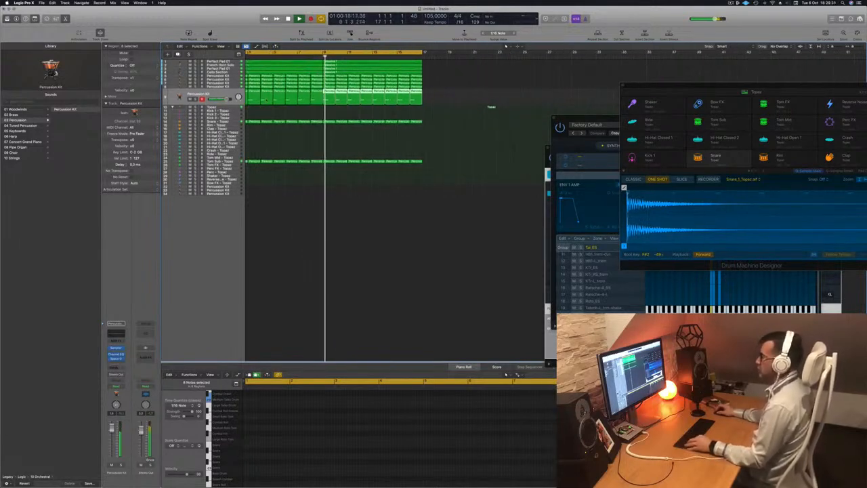
scroll(258, 100, "up", 1)
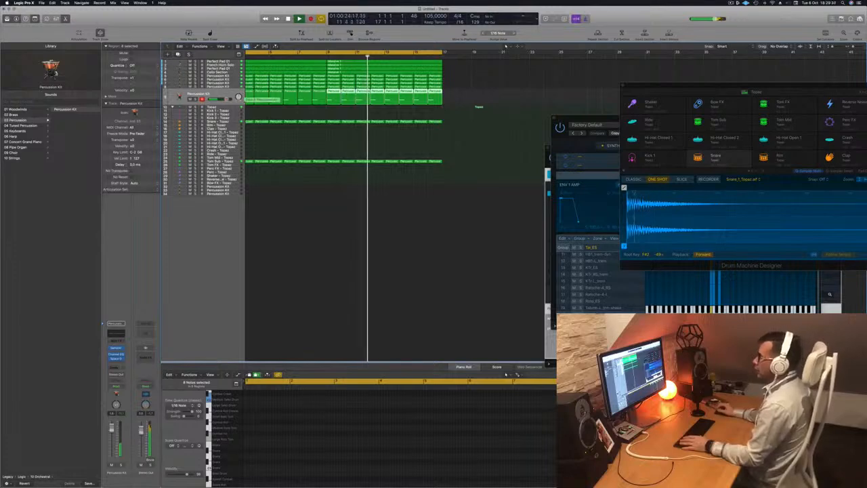
key("Return")
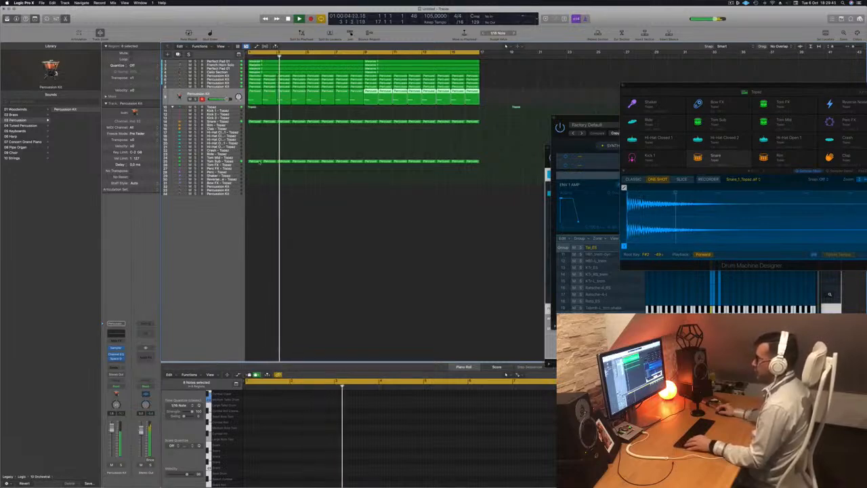
Step: Copy the bar 1 region of Tom Sub - Topaz and place the copy at bar 1 of the Shaker - Topaz subtrack
left_click(259, 162)
left_click_drag(259, 162, 257, 175)
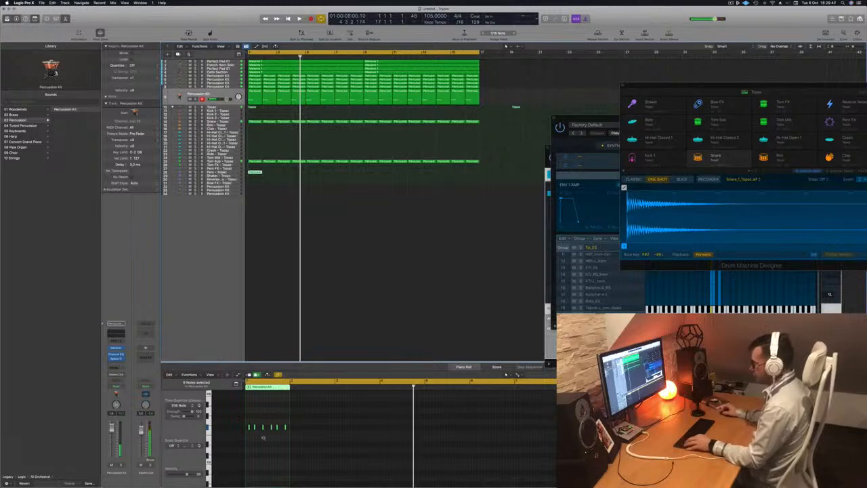
scroll(264, 438, "up", 10)
scroll(276, 435, "down", 2)
scroll(285, 428, "left", 1)
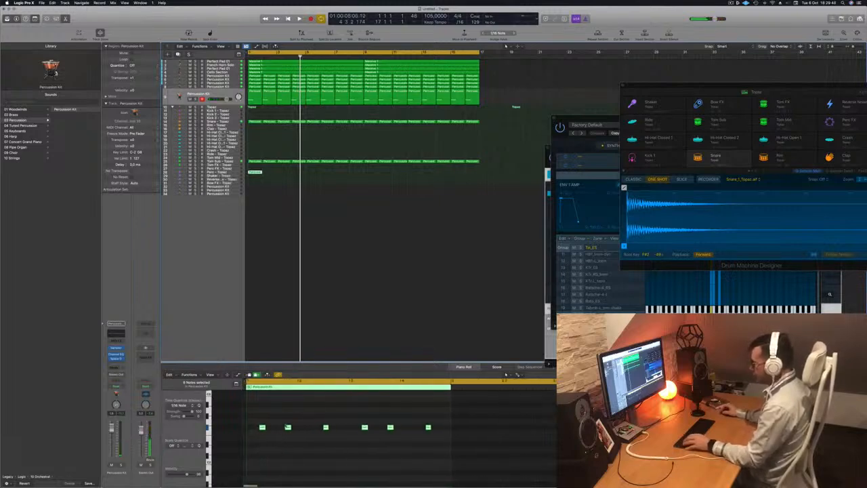
left_click_drag(253, 418, 469, 445)
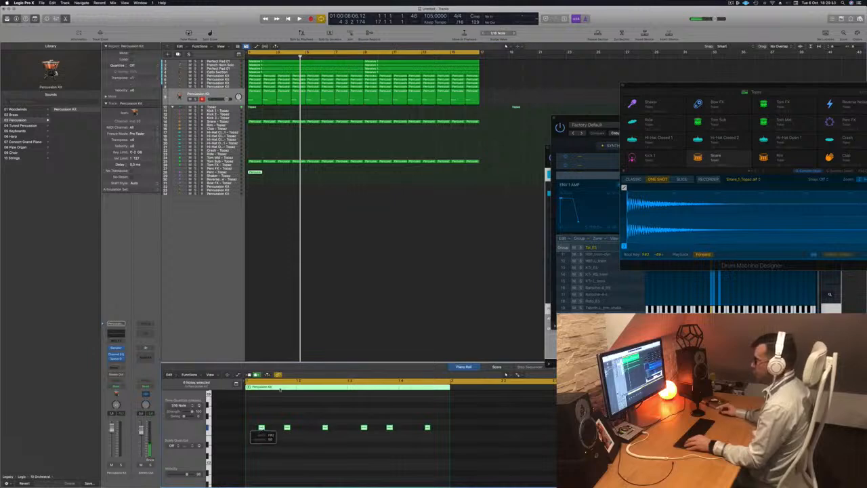
left_click_drag(256, 174, 255, 169)
Step: Move all notes of the Shaker - Topaz region to a lower pitch while checking the sound in playback
key("space")
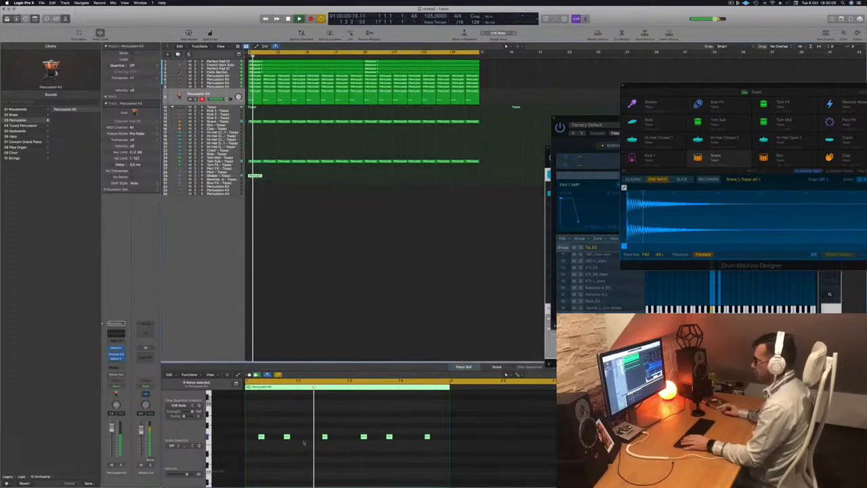
left_click_drag(254, 426, 449, 457)
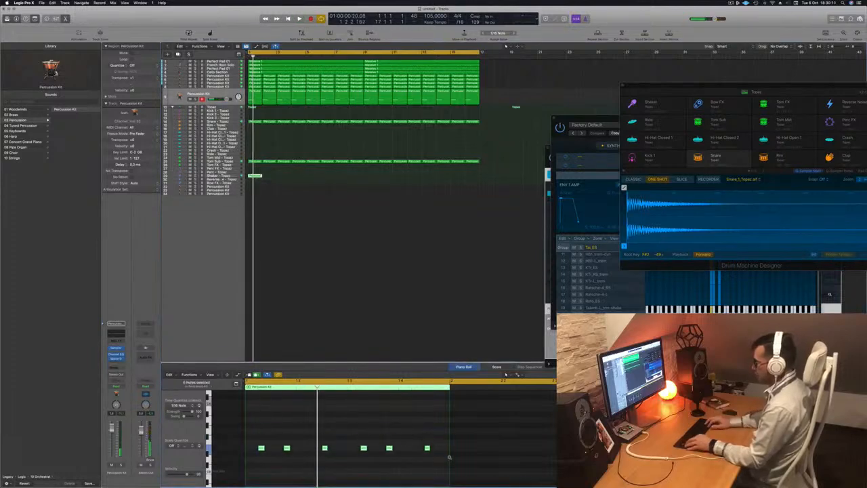
key("space")
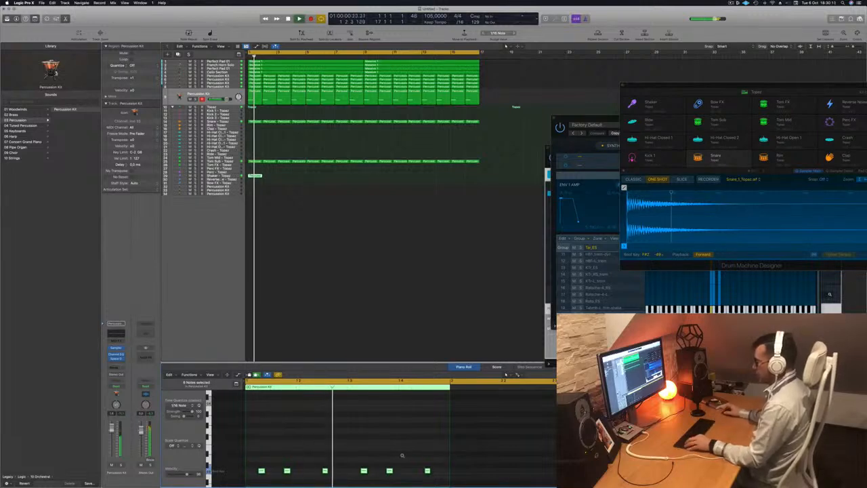
scroll(363, 436, "down", 3)
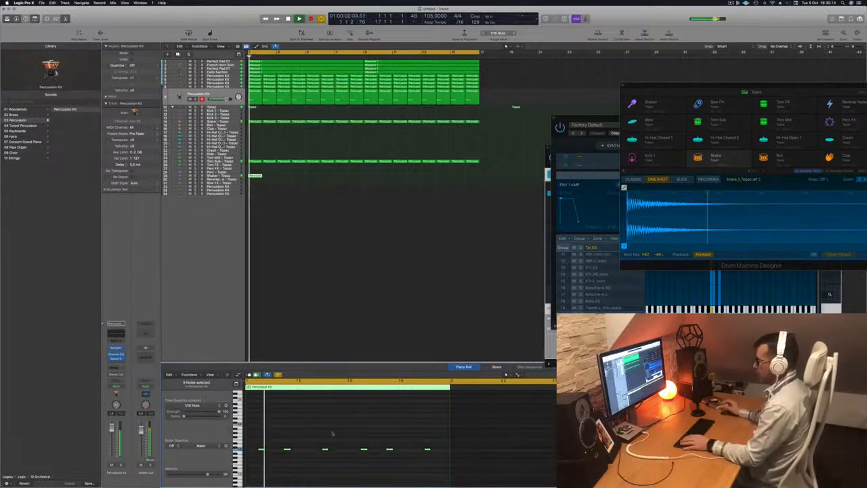
Step: Copy the one-bar shaker region along the Shaker - Topaz subtrack until bars 1 to 16 are filled
left_click_drag(255, 177, 313, 177)
left_click(254, 176, "shift")
mouse_move(384, 172)
left_mouse_down()
mouse_move(252, 176)
mouse_move(368, 183)
mouse_move(243, 180)
mouse_move(371, 181)
left_mouse_up()
key("super+z")
key("Return")
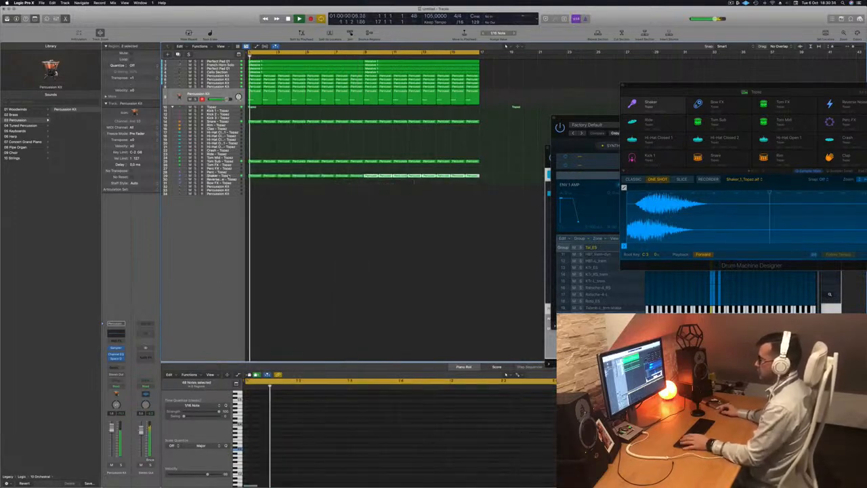
Step: Insert a Stereo Delay effect on the Shaker - Topaz channel
left_click(220, 175)
key("Return")
left_click(119, 324)
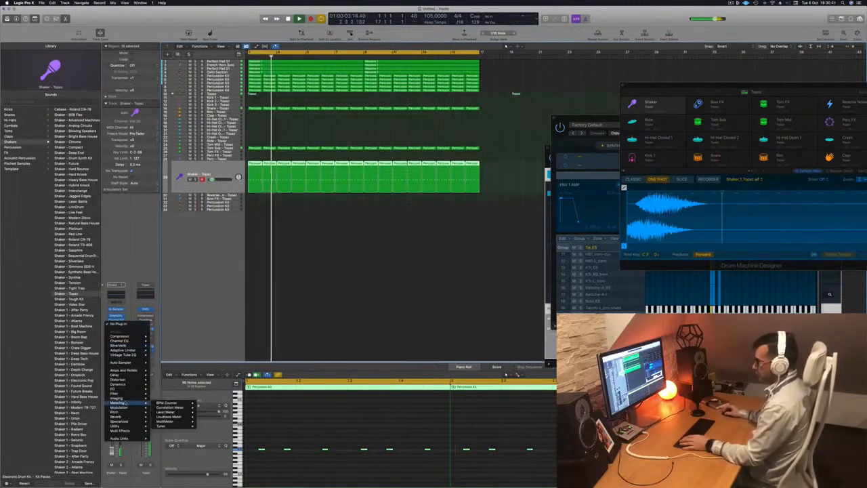
mouse_move(116, 374)
mouse_move(172, 389)
left_click(203, 388)
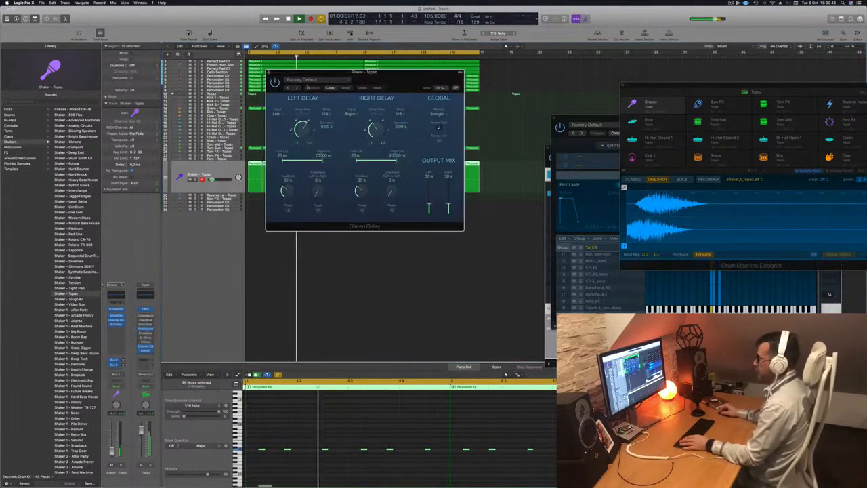
Step: Try several Stereo Delay presets on the shaker during playback, including Dual 1/8 Note Triplet and Dual 1/2 Note Feedback
key("]")
key("]")
key("]")
left_click_drag(393, 79, 414, 141)
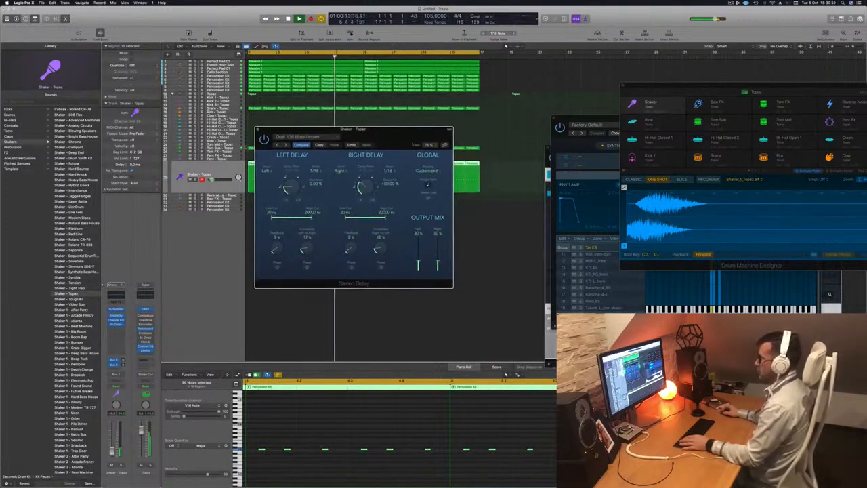
left_click(276, 145)
left_click(277, 145)
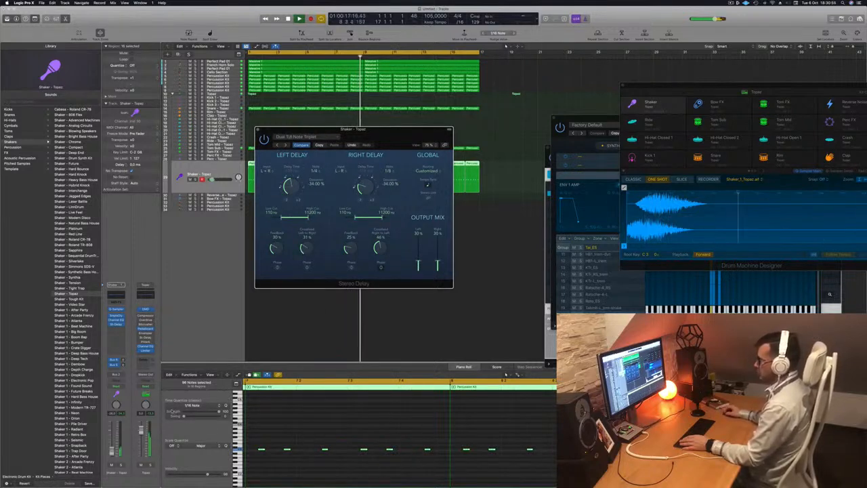
left_click(113, 449)
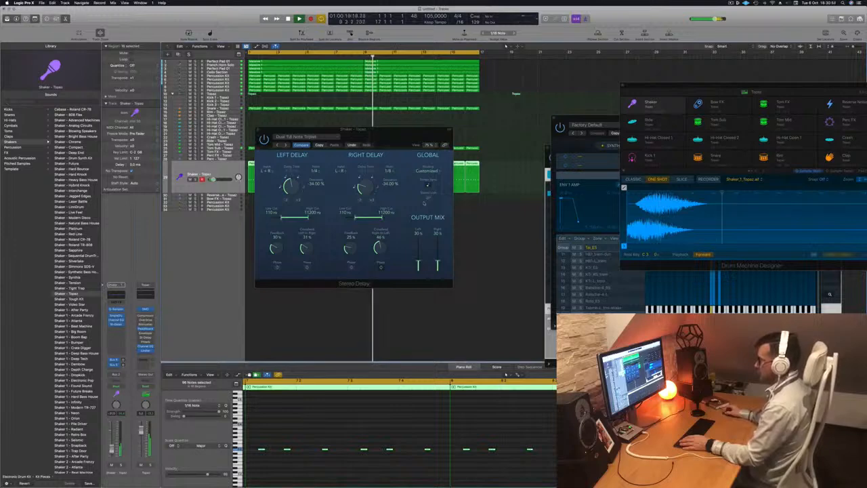
left_click_drag(435, 264, 418, 255)
left_click(275, 146)
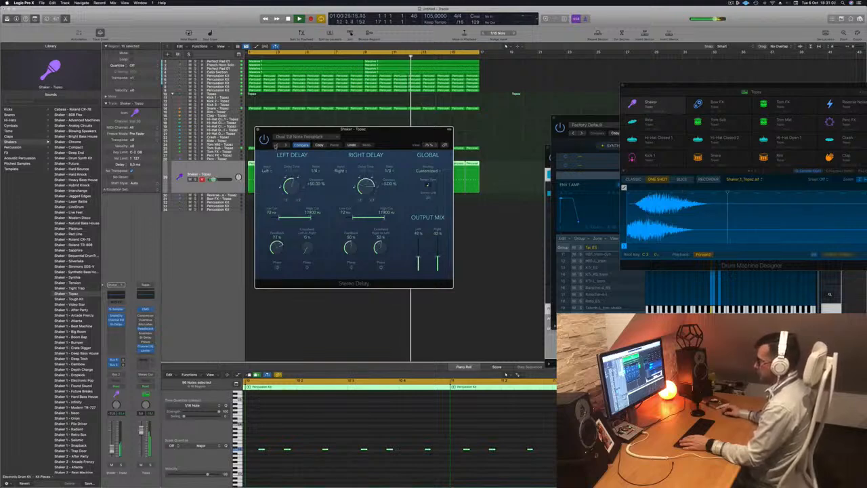
left_click(275, 146)
Step: Load the 1/16 Note preset in the Stereo Delay, adjust its output mix, and slightly lower the Shaker - Topaz volume
left_click(298, 136)
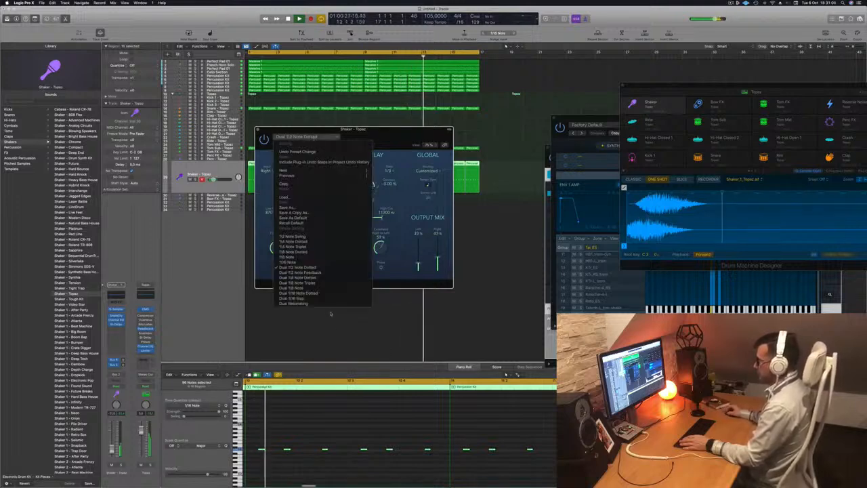
left_click(311, 263)
left_click_drag(350, 282, 366, 256)
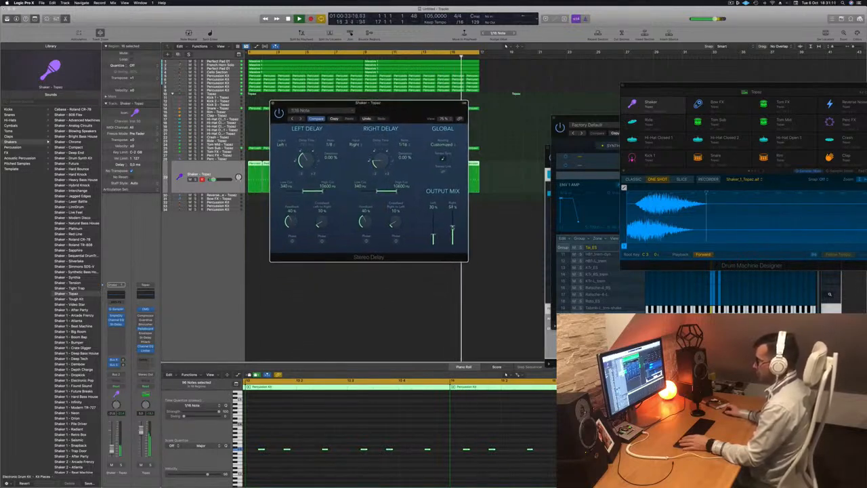
left_click_drag(434, 235, 434, 233)
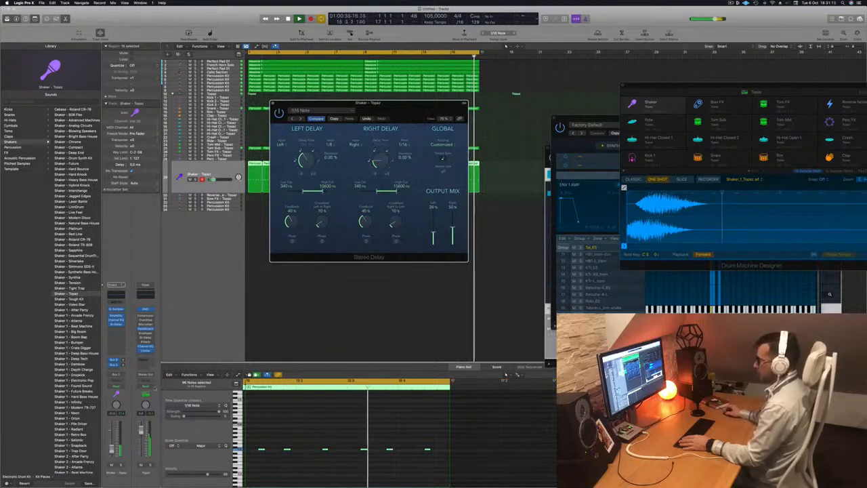
left_click_drag(213, 179, 211, 179)
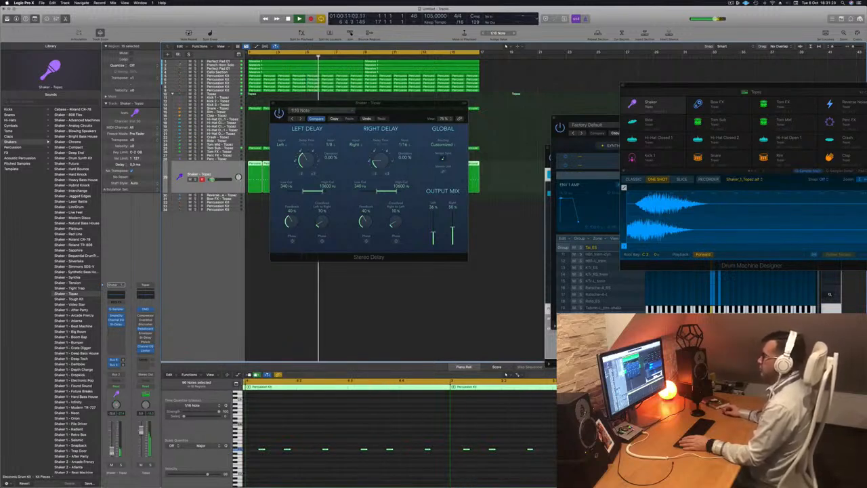
left_click(273, 106)
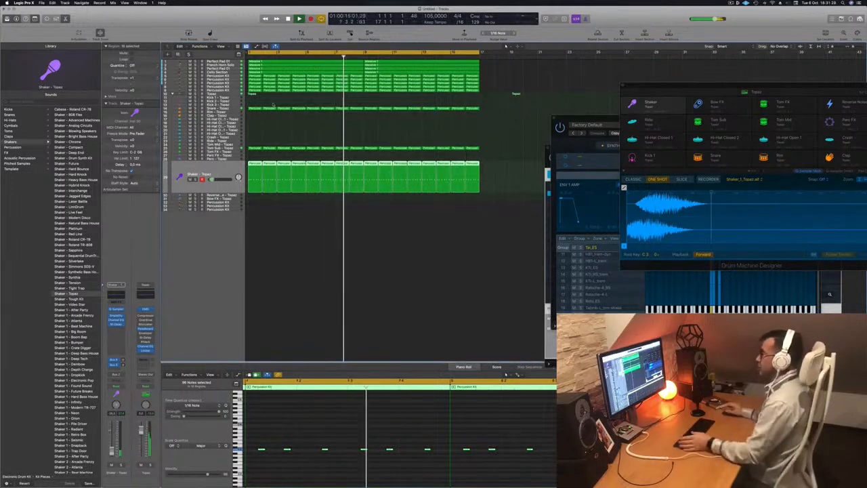
Step: Repeat all regions of the arrangement once after bar 16 and extend the cycle range to cover bars 1 to 32
left_click(434, 127)
key("Return")
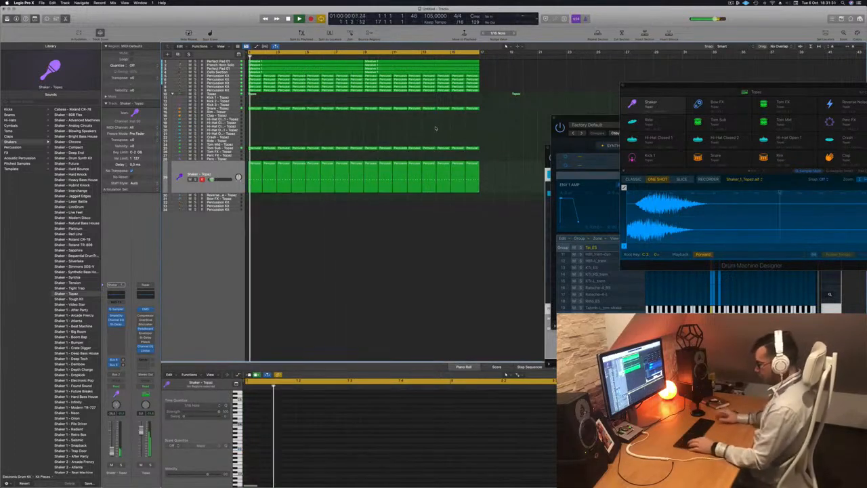
key("super+a")
key("super+r")
scroll(416, 135, "down", 3)
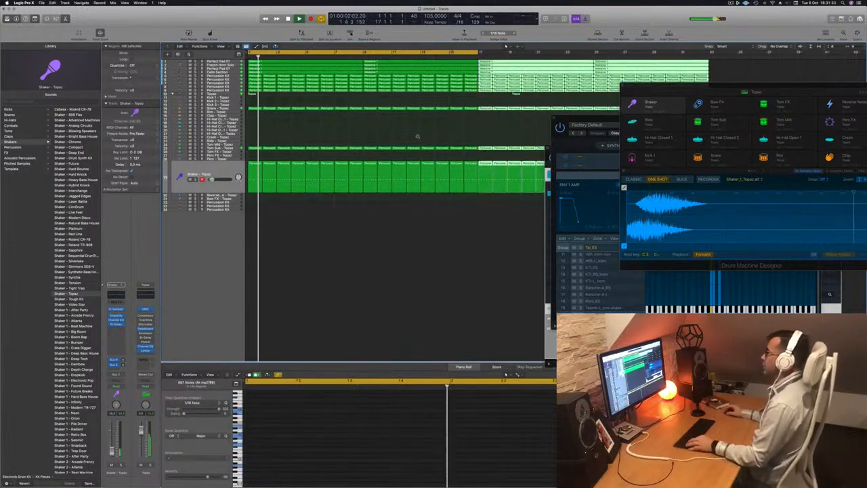
left_click_drag(402, 52, 552, 57)
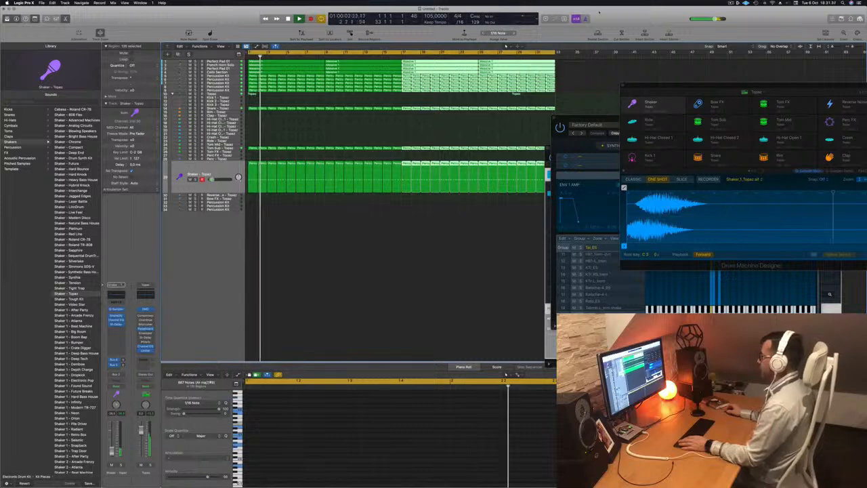
Step: Duplicate the first Perfect Pad 01 track to get a new Alchemy track with the same settings
left_click(731, 4)
left_click(742, 18)
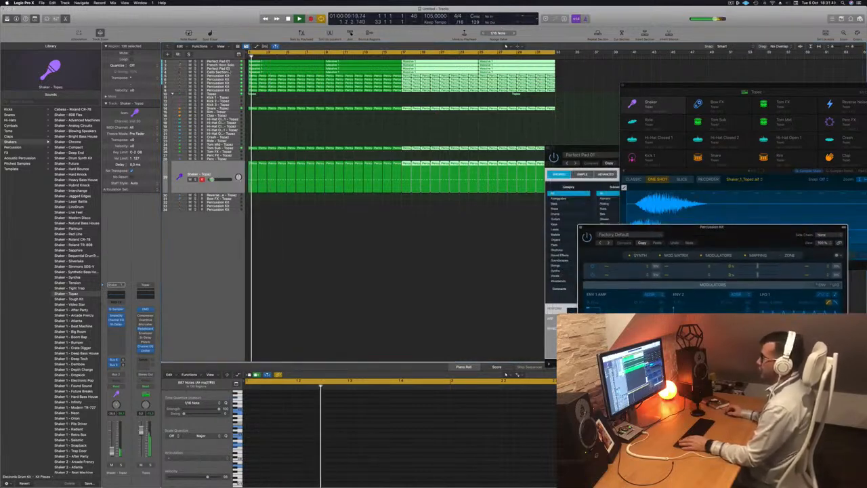
left_click(227, 62)
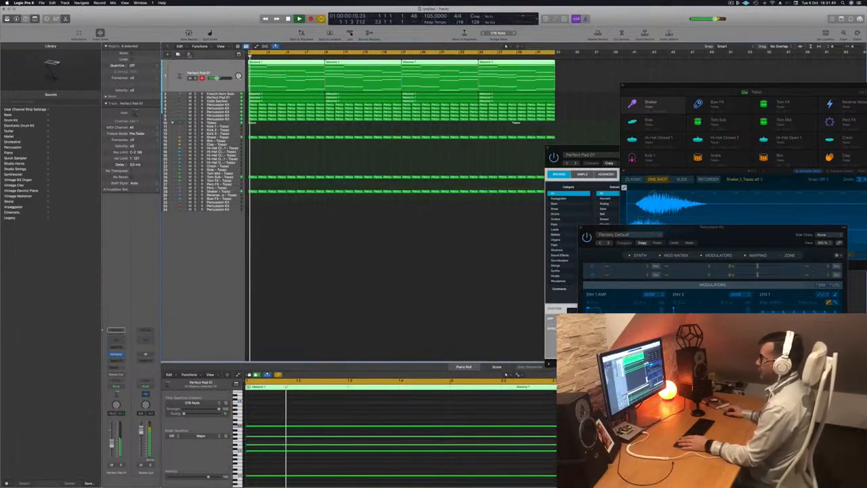
key("space")
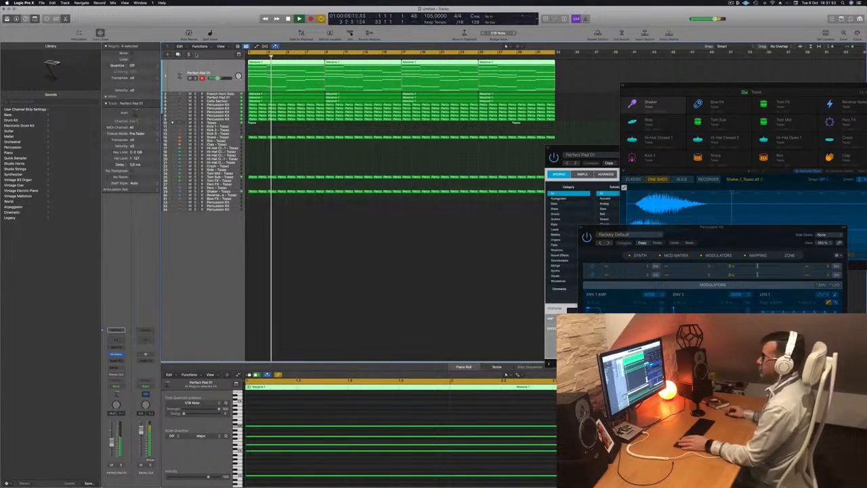
key("super+d")
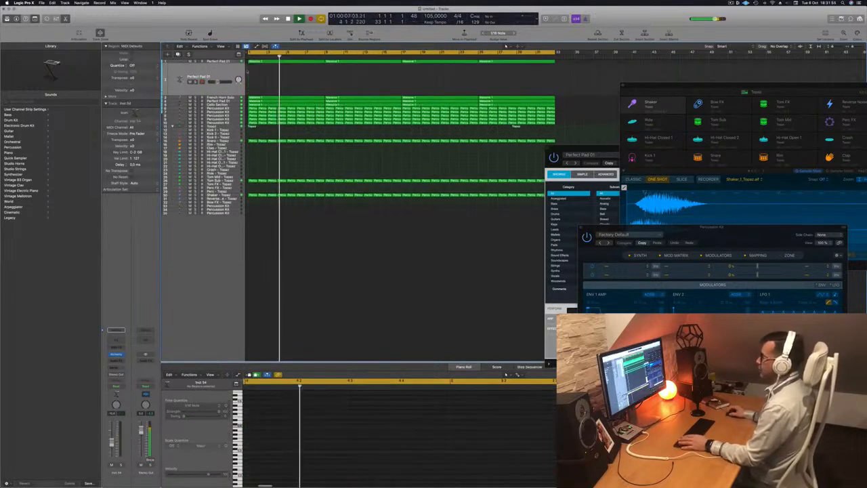
Step: Stop playback and copy all regions of the first Perfect Pad 01 track onto the duplicated track beneath it
key("space")
left_click(552, 62)
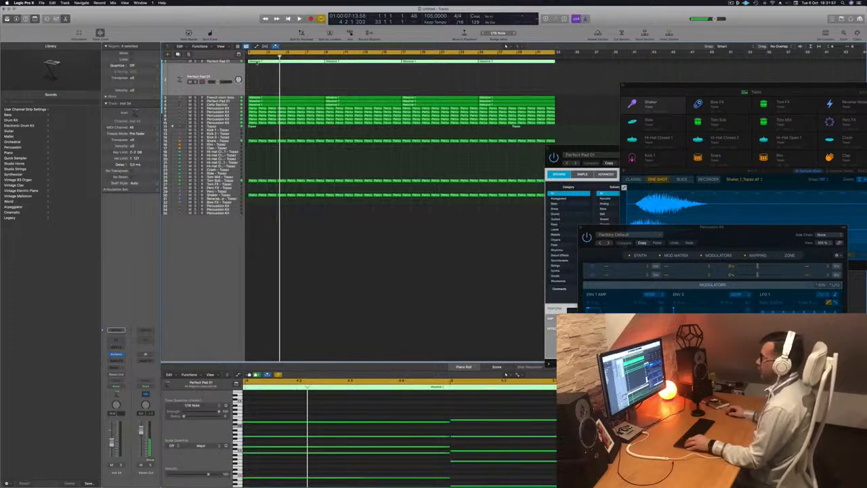
left_click_drag(258, 63, 260, 80)
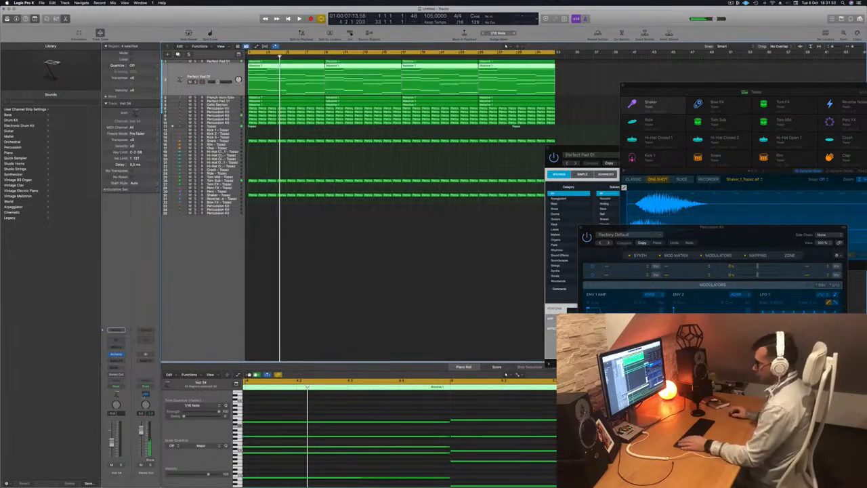
Step: Open Alchemy on the duplicated track, filter to Arpeggiated, and play back the 80s Simple Synth Patterns preset
left_click(116, 355)
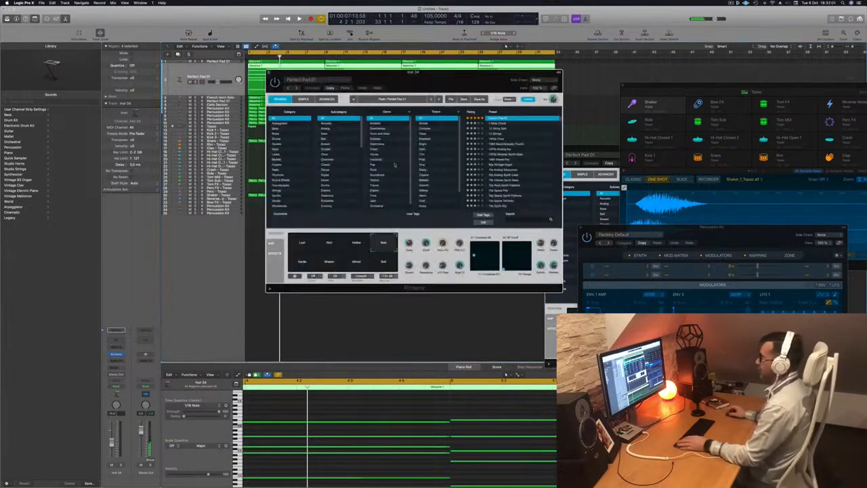
left_click_drag(499, 79, 486, 86)
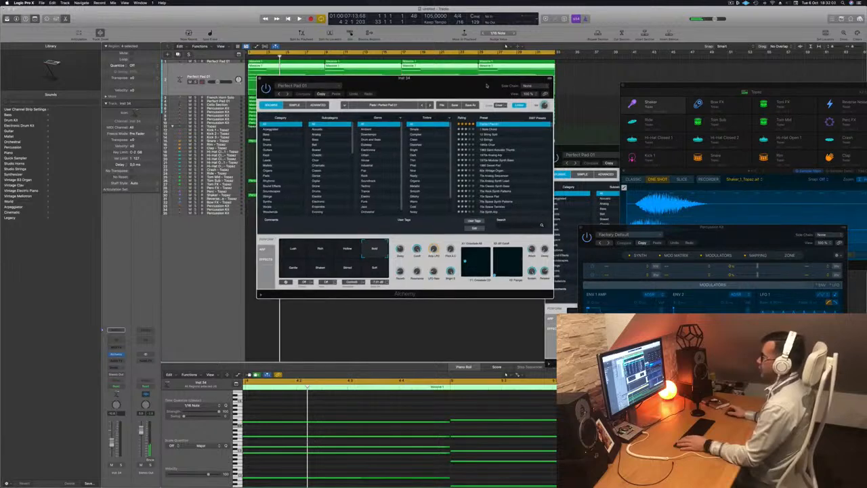
left_click(275, 130)
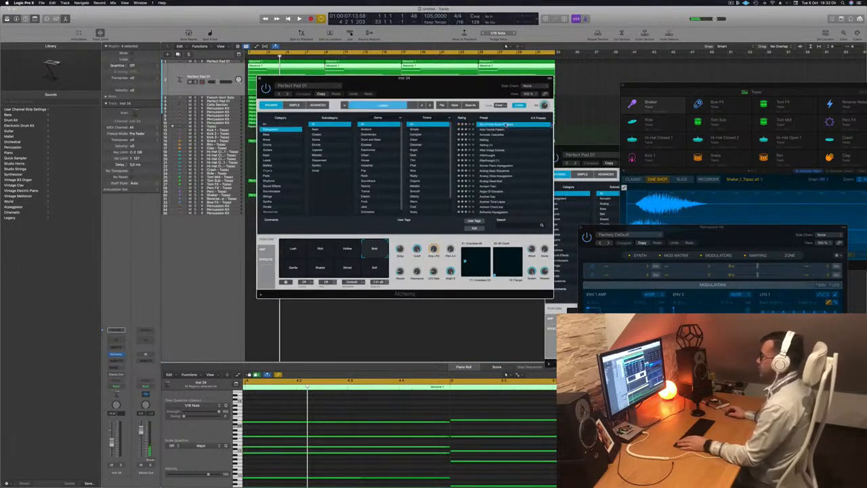
left_click_drag(498, 79, 606, 64)
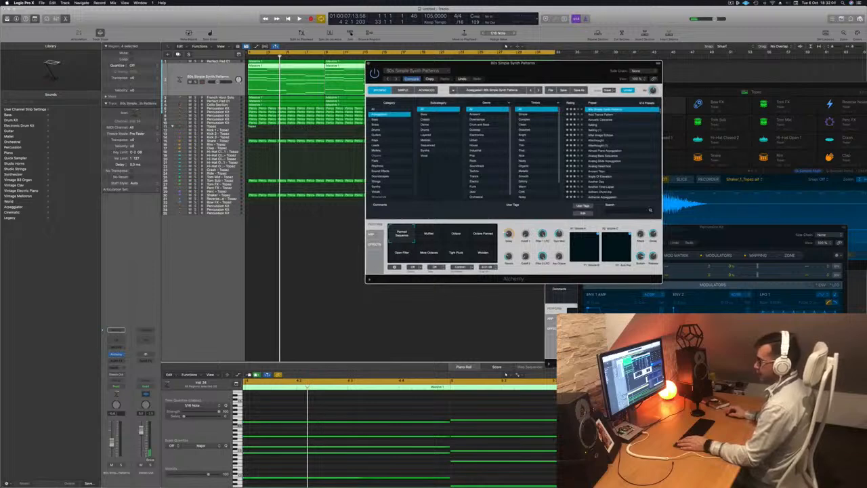
key("space")
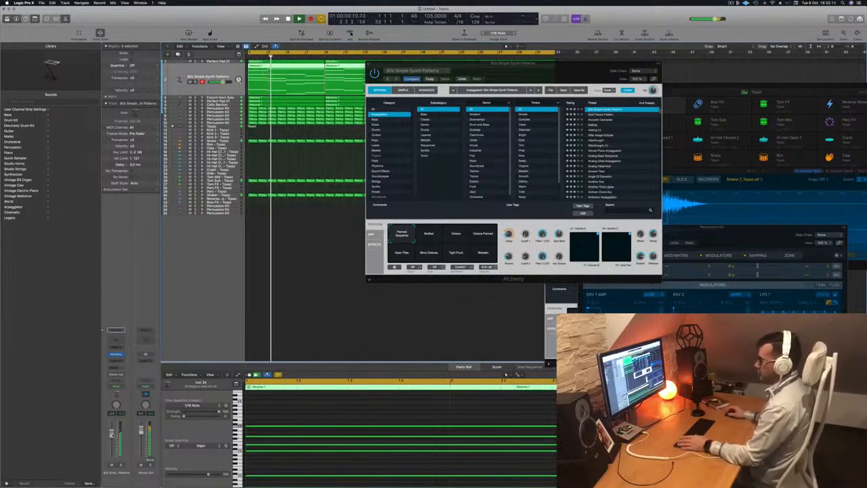
Step: Audition the Muffled, Octave, Octave Panned and Open Filter variations of the 80s Simple Synth Patterns preset
left_click(432, 234)
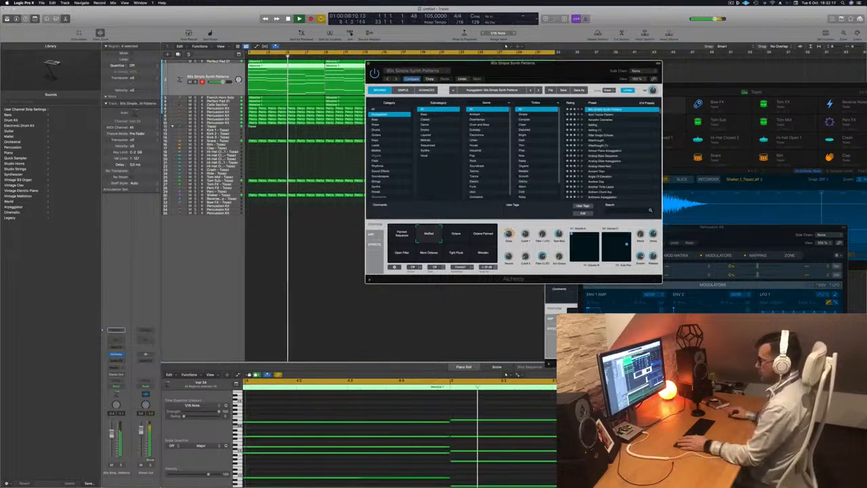
left_click(456, 234)
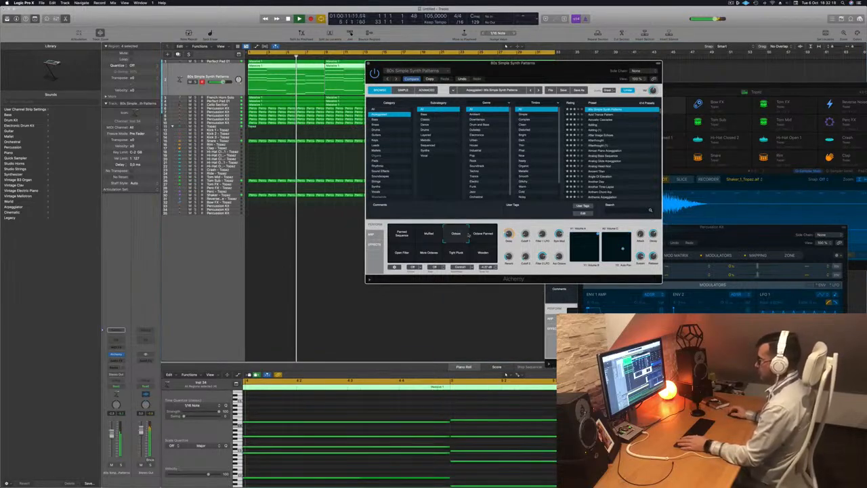
left_click(482, 234)
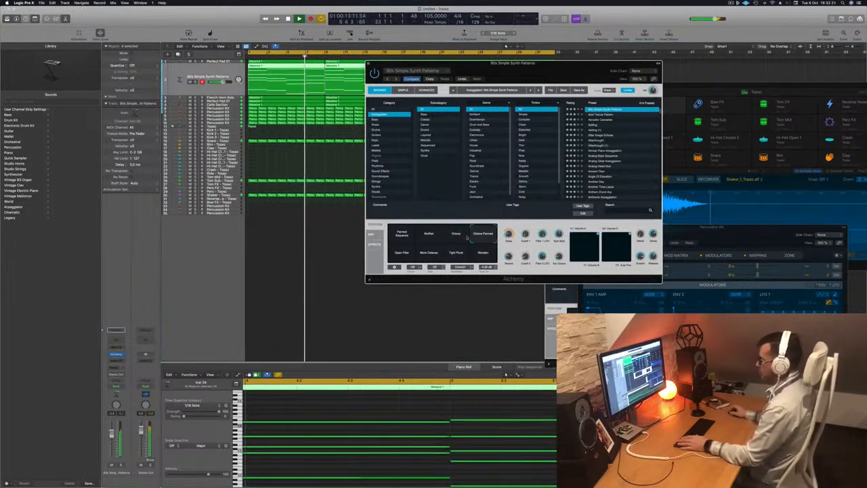
left_click(402, 253)
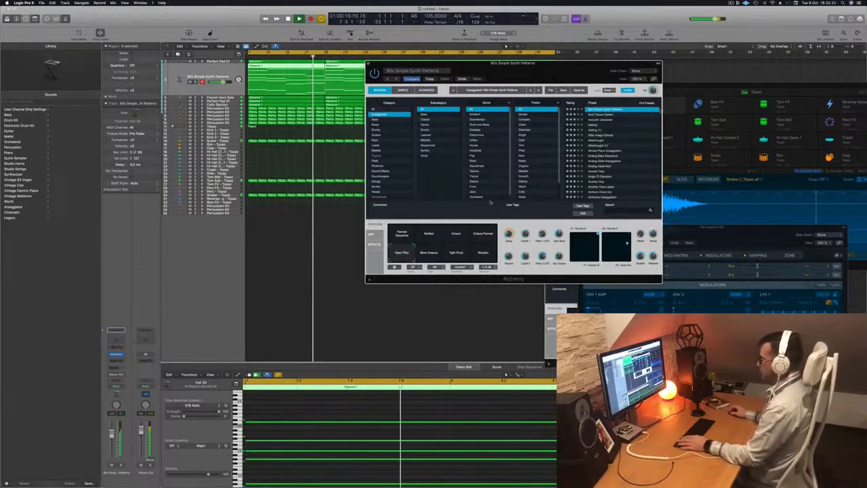
Step: Audition the arpeggiated presets Acid Trance Pattern, Acoustic Cascades and Adding against the arrangement
left_click(609, 114)
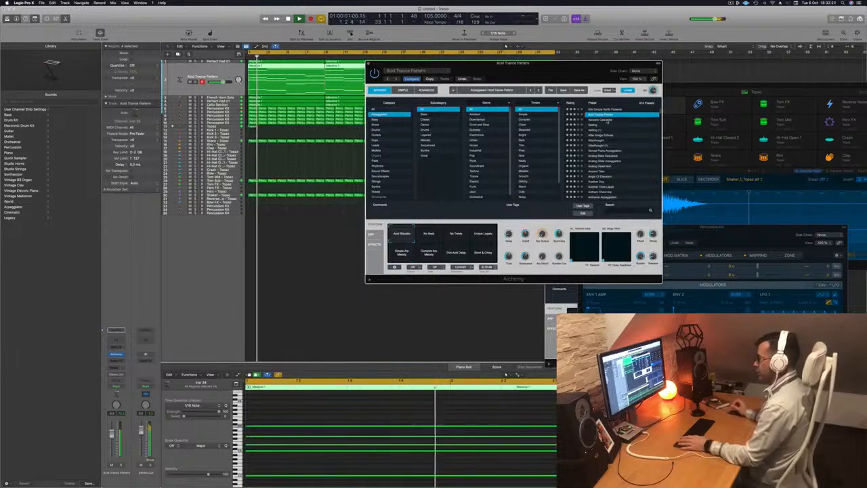
left_click(608, 120)
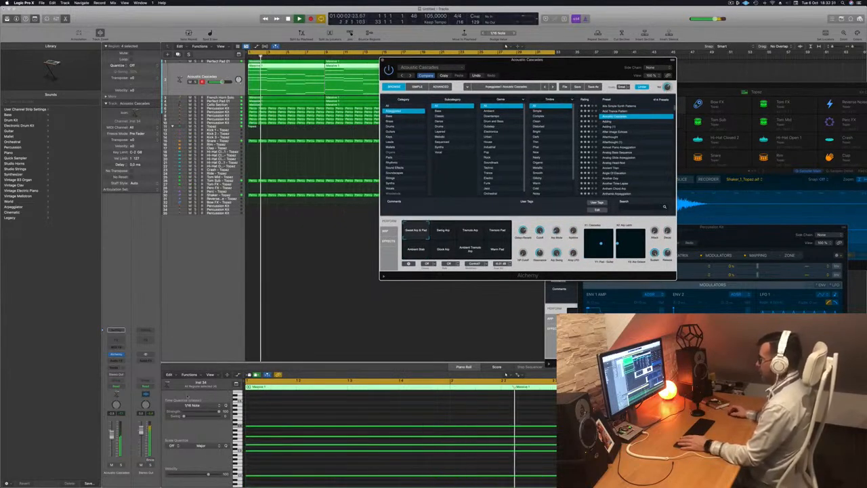
left_click(610, 133)
key("Down")
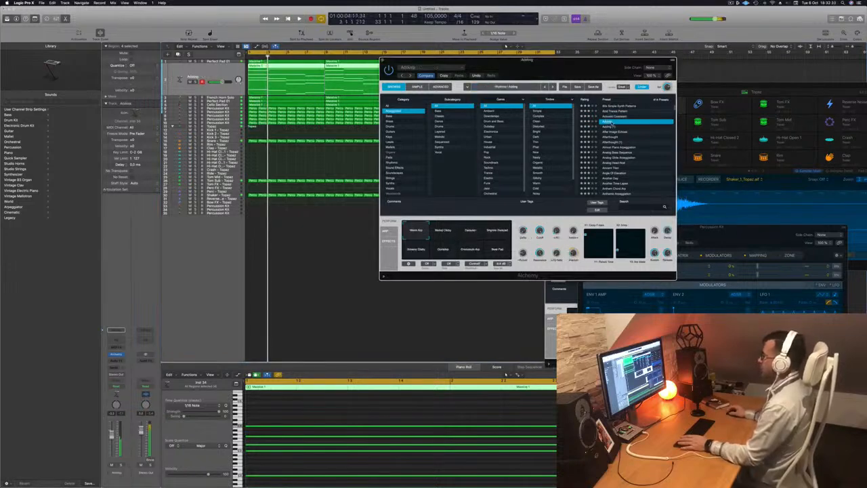
Step: Load the 1970s Analog Arp preset in Alchemy and adjust the duplicated track's volume
scroll(612, 124, "up", 3)
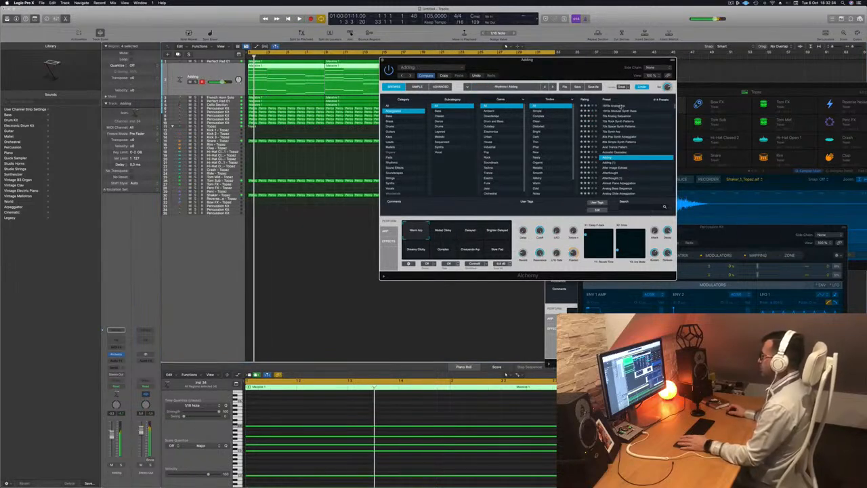
left_click_drag(583, 62, 602, 64)
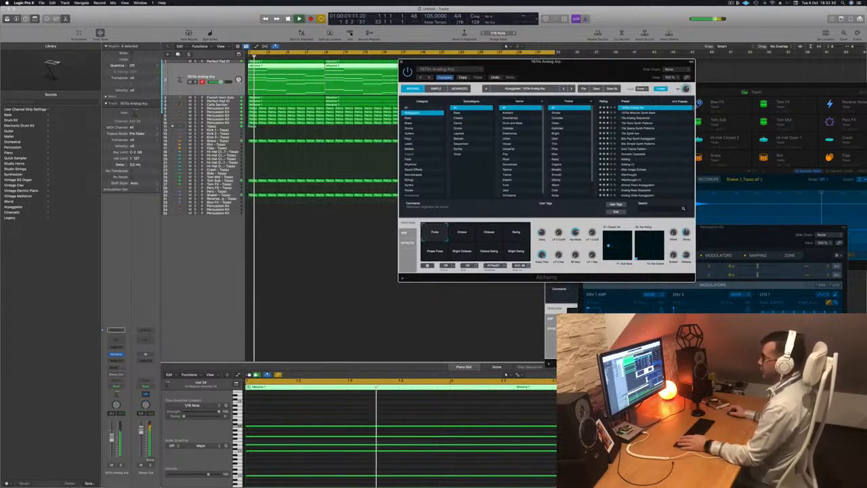
left_click(112, 439)
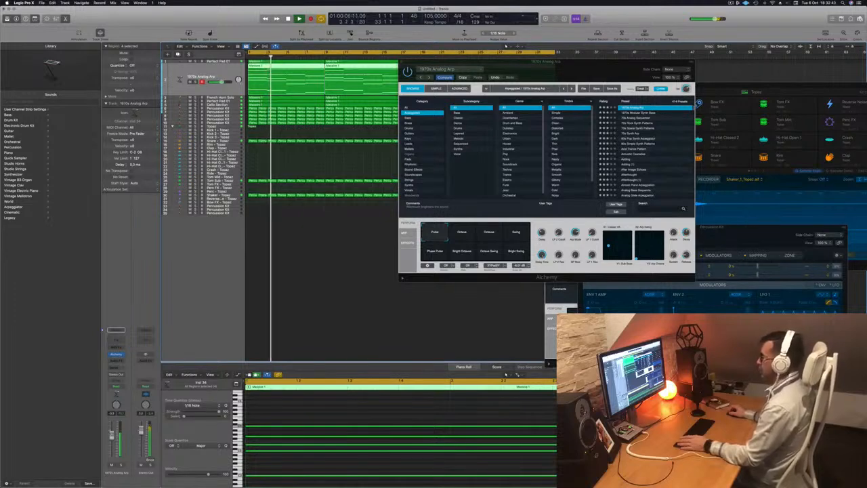
Step: Audition the 1970s Analog Arp variations, from Octaves and Swing through Phase Pulse to Bright Swing, and return to Pulse
left_click(484, 237)
left_click(520, 234)
left_click(435, 251)
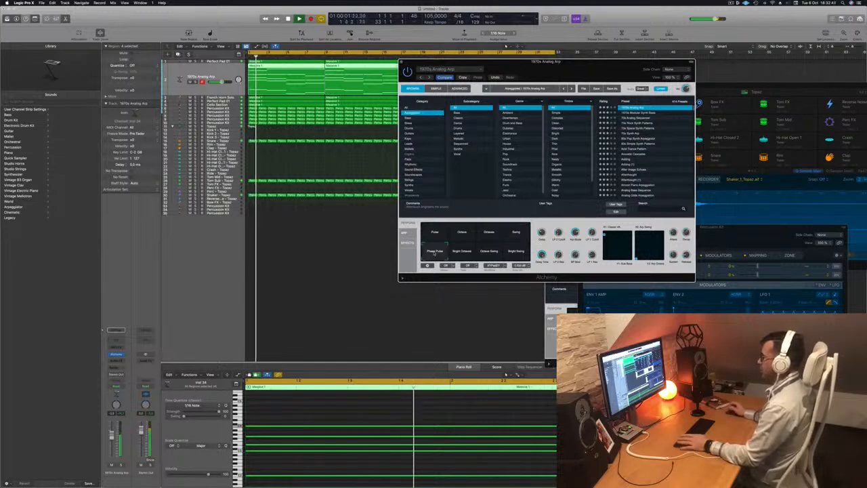
left_click(461, 252)
left_click(489, 252)
left_click(514, 252)
left_click(434, 232)
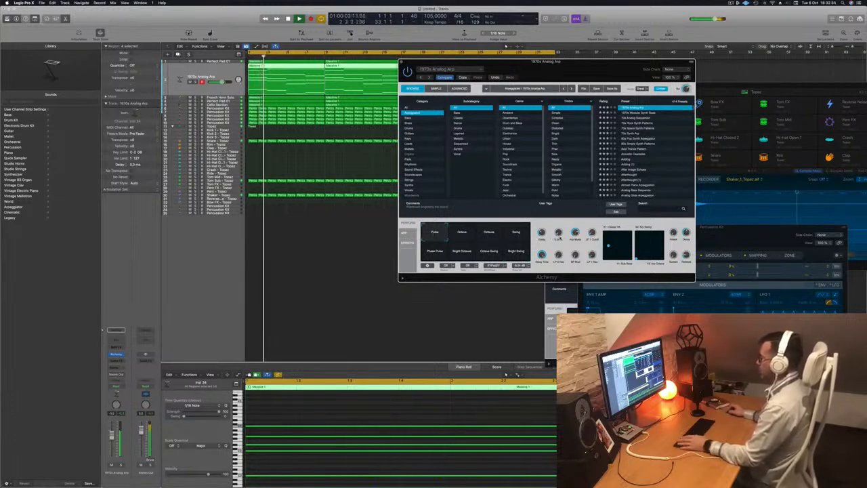
Step: Audition the 1970s Modular Synth Bass preset and load 70s Analog Sequencer on the duplicated track instead
key("Down")
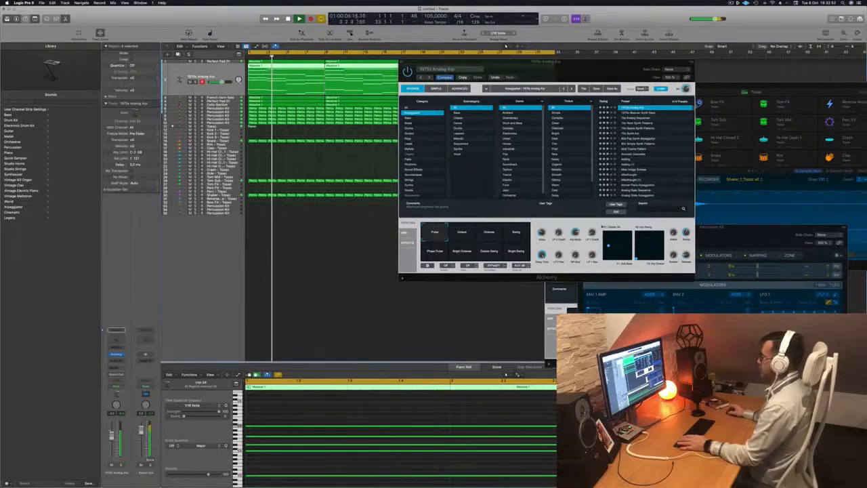
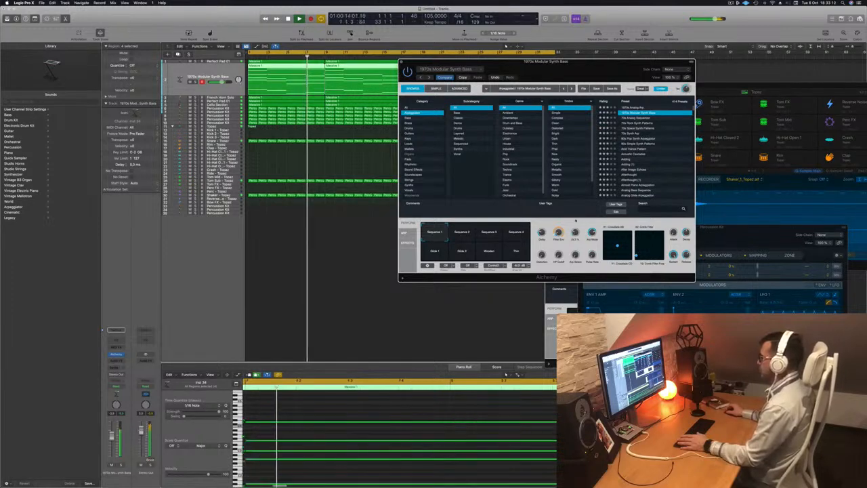
key("Down")
left_click_drag(581, 69, 612, 67)
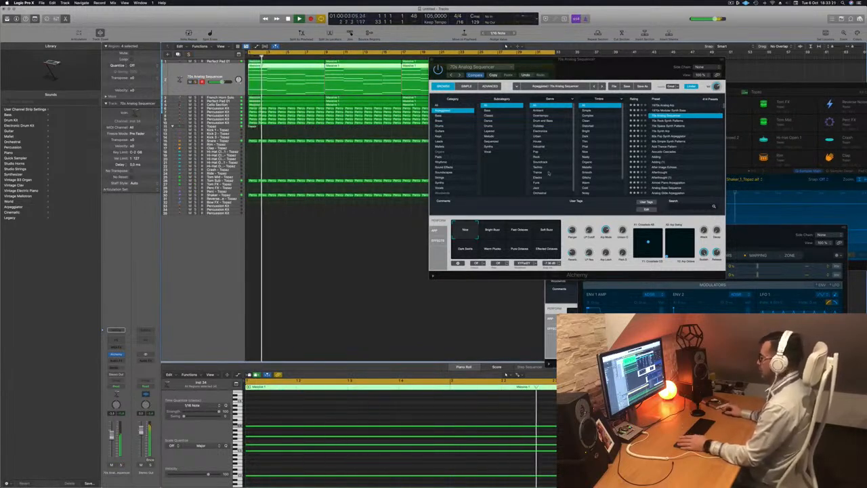
left_click_drag(587, 67, 624, 99)
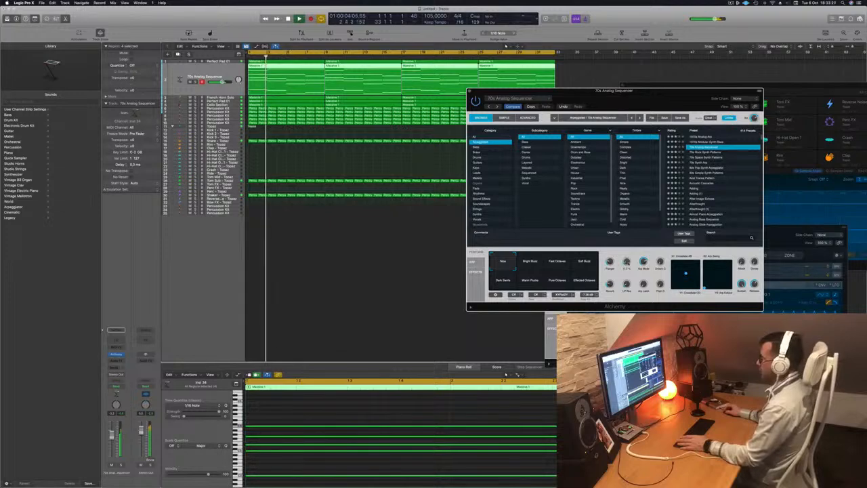
left_click_drag(658, 88, 521, 147)
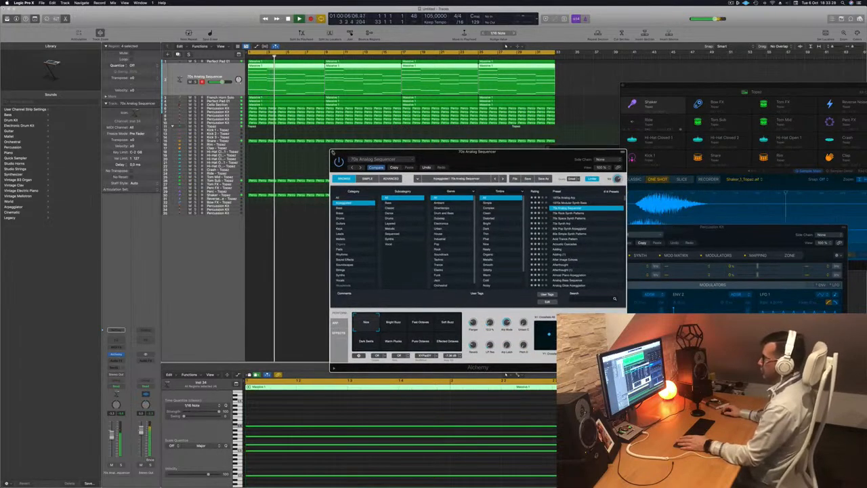
Step: Close the 70s Analog Sequencer and Perfect Pad 01 Alchemy windows and deselect the regions
left_click(332, 149)
scroll(313, 171, "down", 5)
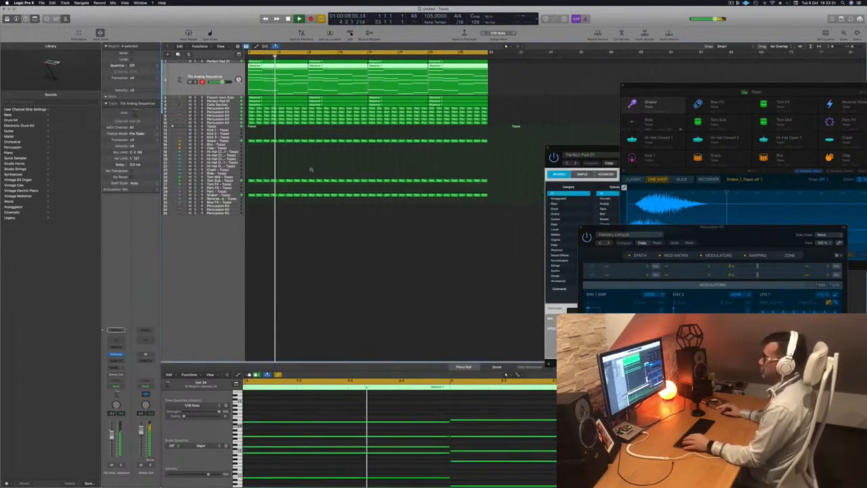
left_click_drag(605, 155, 348, 203)
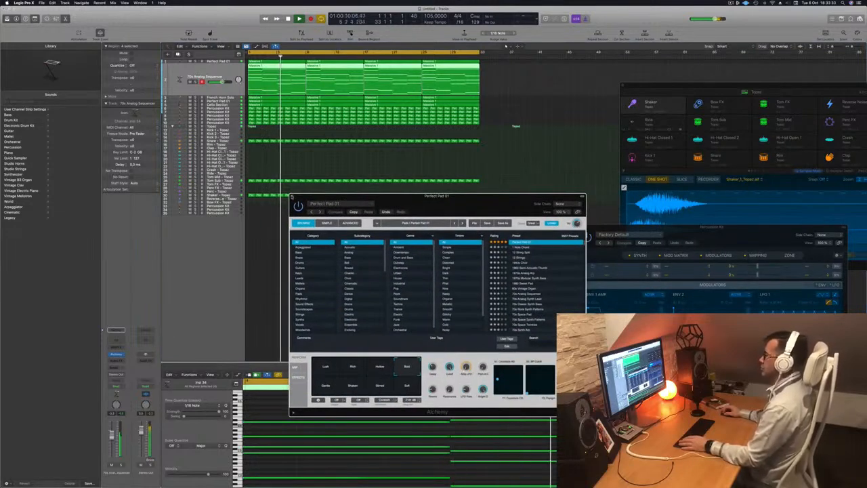
left_click(292, 196)
left_click(290, 166)
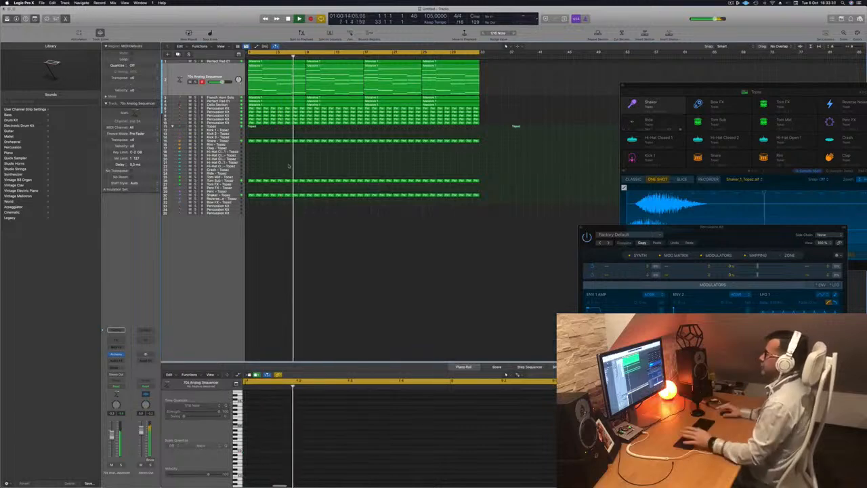
Step: Select all regions in the arrangement, then color and name them by their tracks
key("super+a")
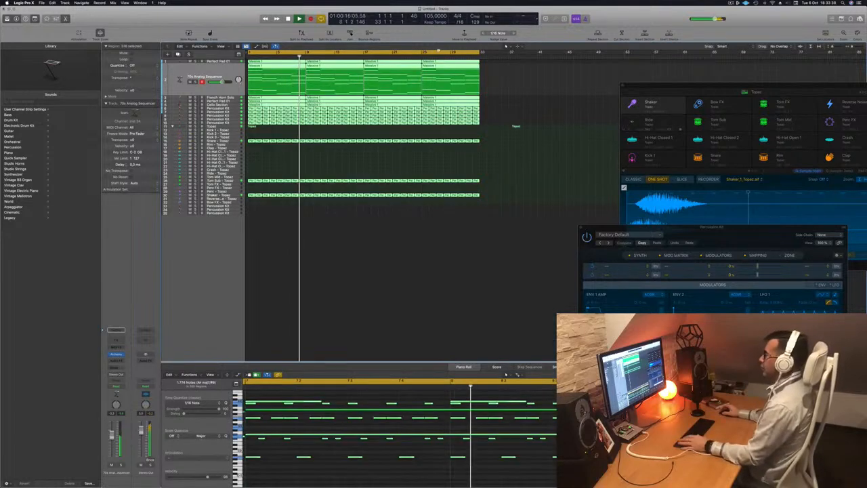
right_click(413, 63)
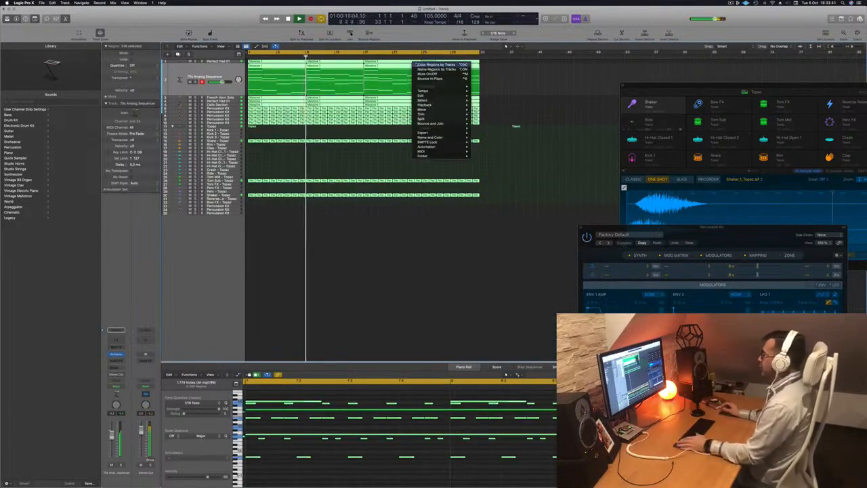
left_click(416, 64)
right_click(414, 64)
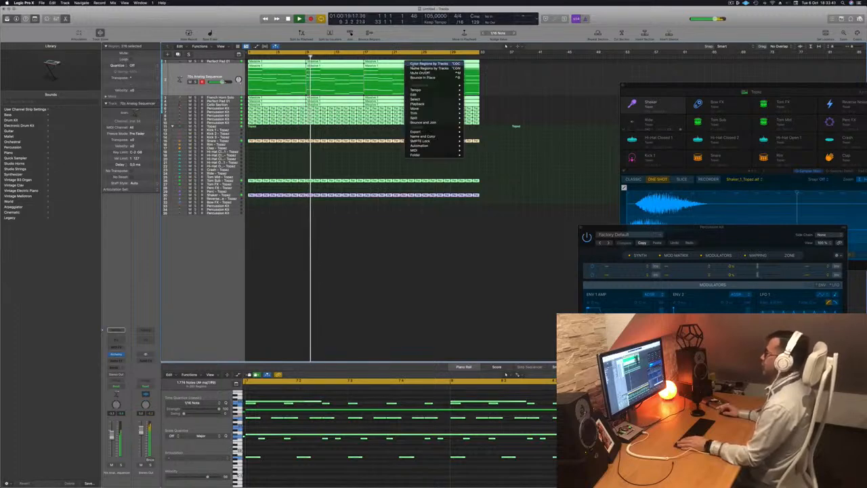
left_click(410, 68)
key("super+Right")
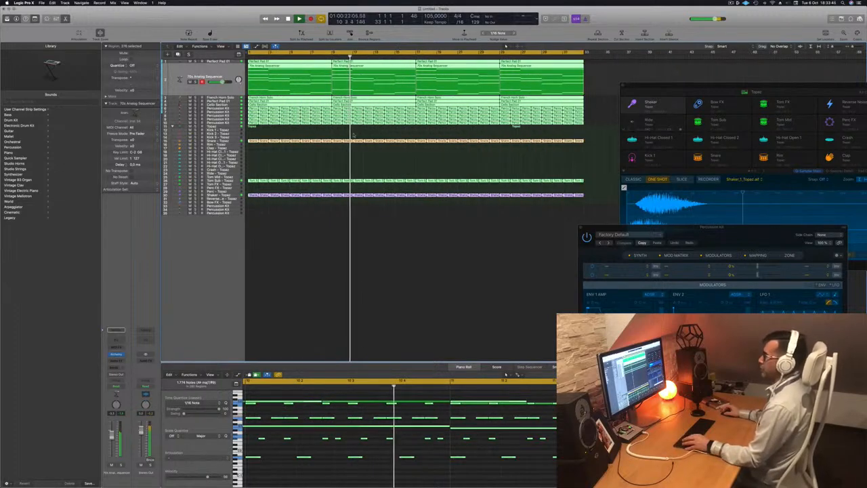
Step: Listen to the arrangement with the French Horn Solo and Perfect Pad 01 tracks selected in turn, briefly soloing the pad
left_click(317, 161)
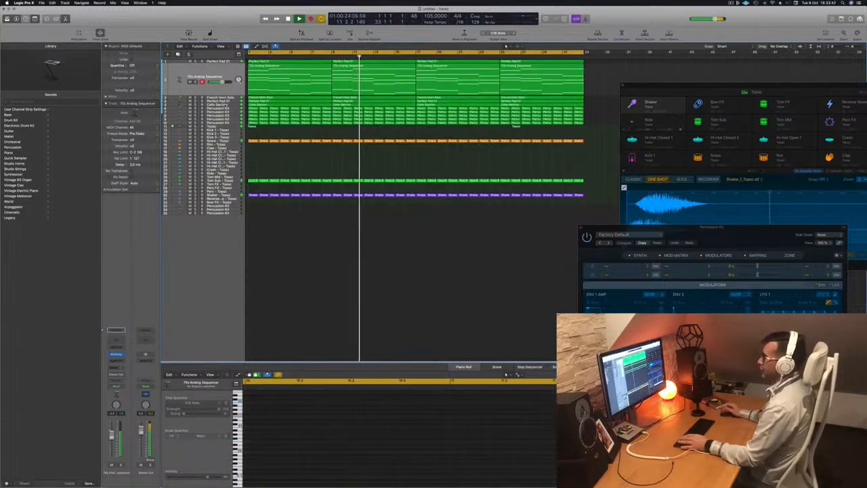
key("super+Left")
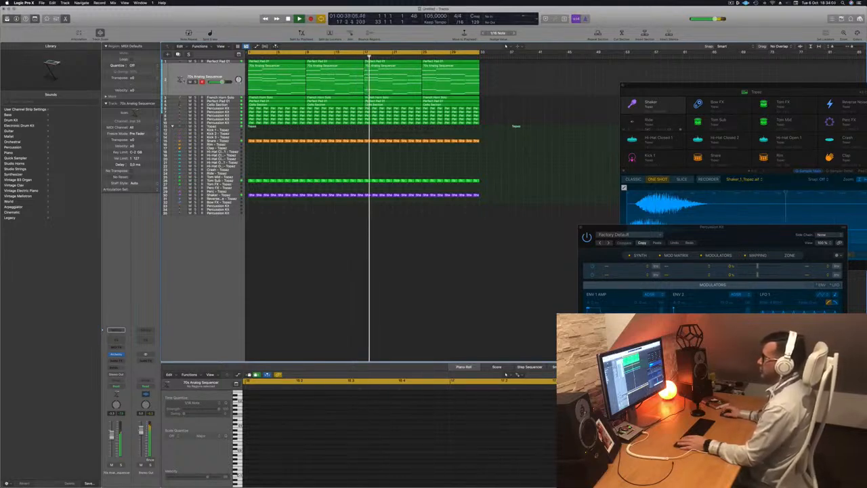
key("Down")
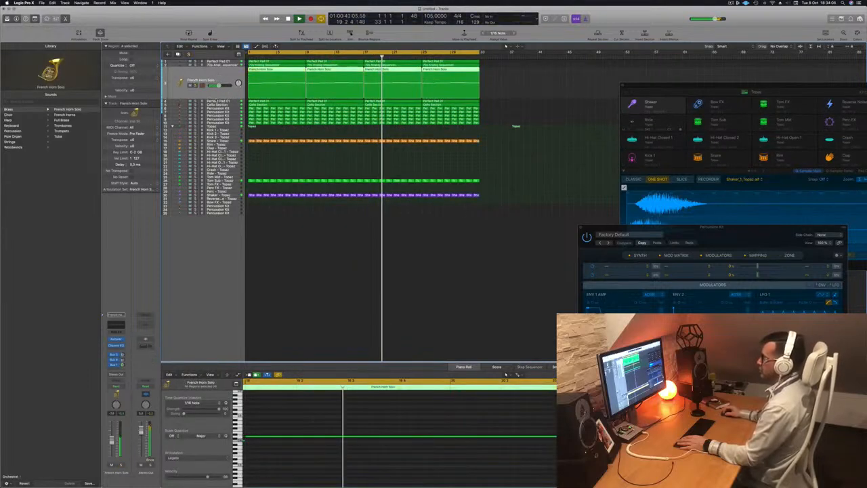
key("Down")
key("s")
key("s")
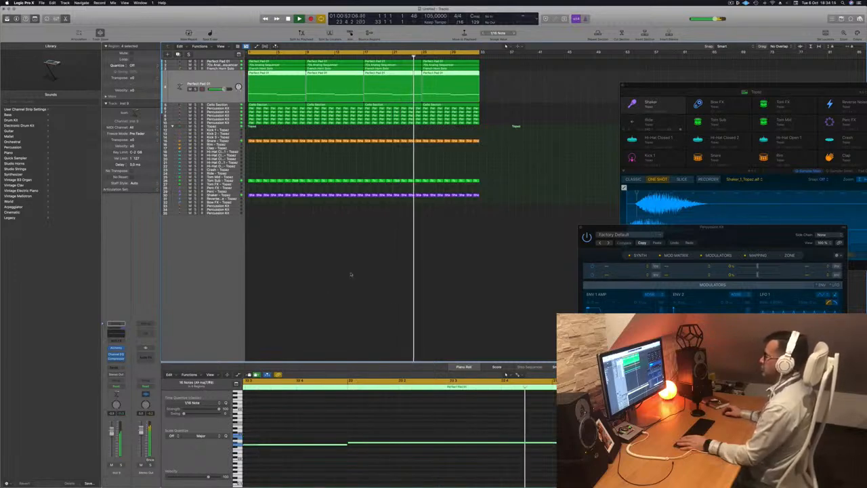
Step: Play the arrangement again from bar 1 with the 70s Analog Sequencer track selected and stop at the beginning
left_click(232, 65)
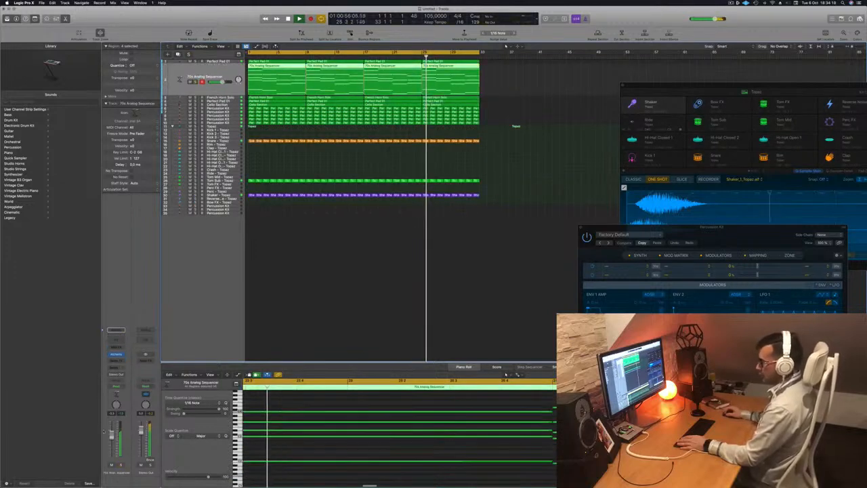
left_click(266, 317)
key("Return")
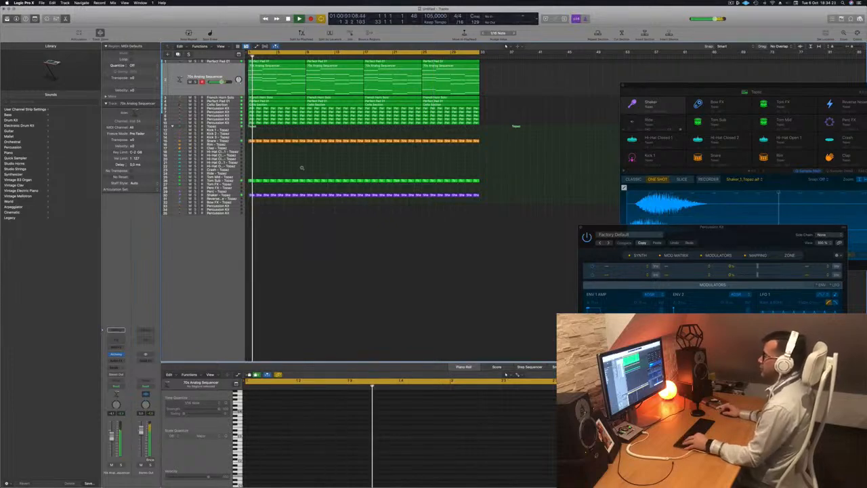
scroll(302, 167, "up", 4)
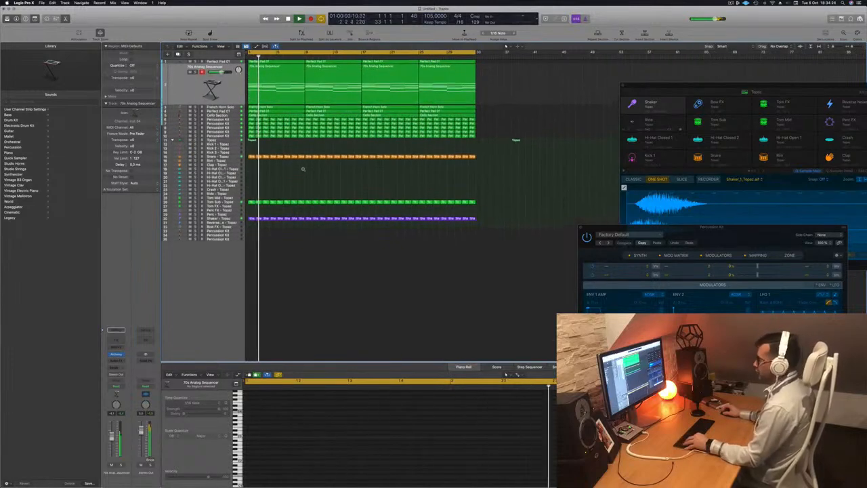
key("Return")
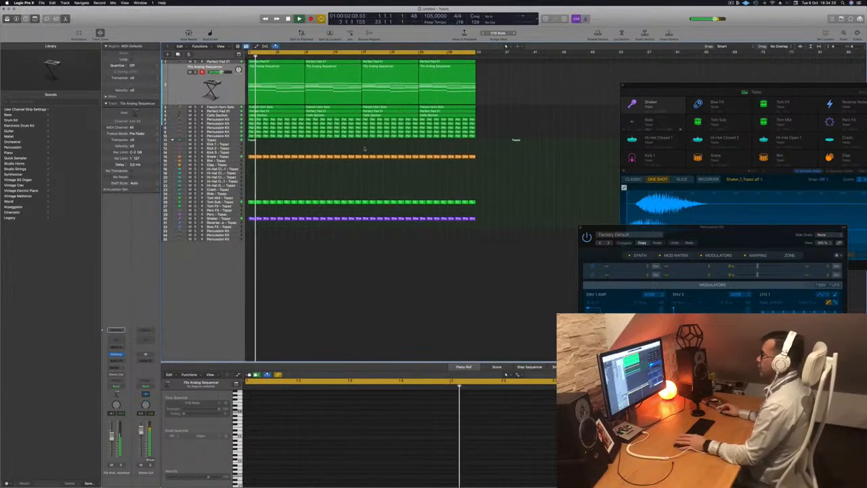
key("Return")
key("space")
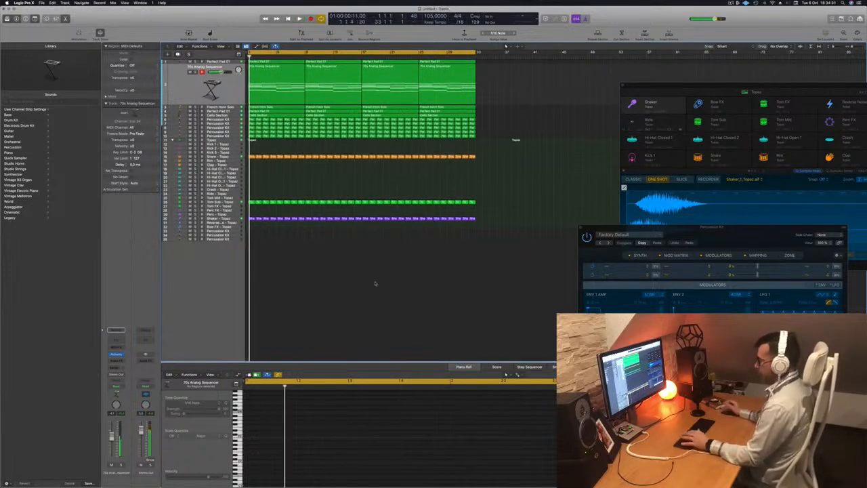
Step: Pull the mixer faders of the first ten tracks and of Snare - Topaz all the way down, moving the Percussion Kit sampler window aside
key("x")
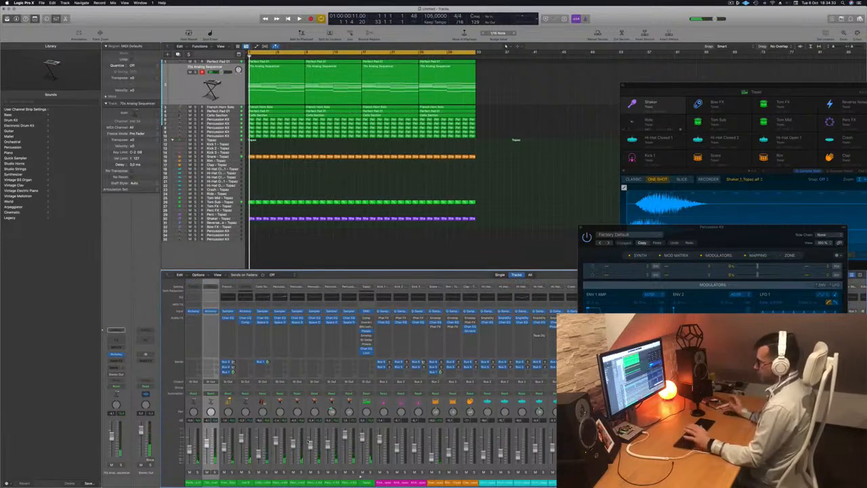
key("space")
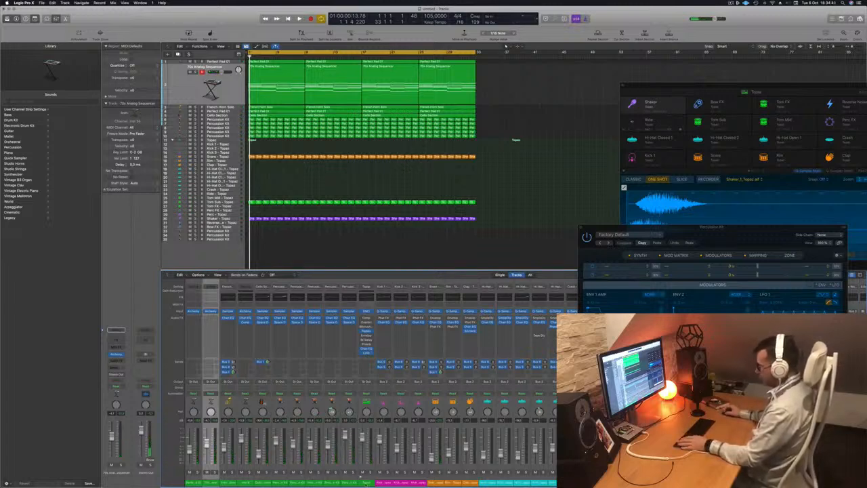
left_click_drag(350, 483, 189, 481)
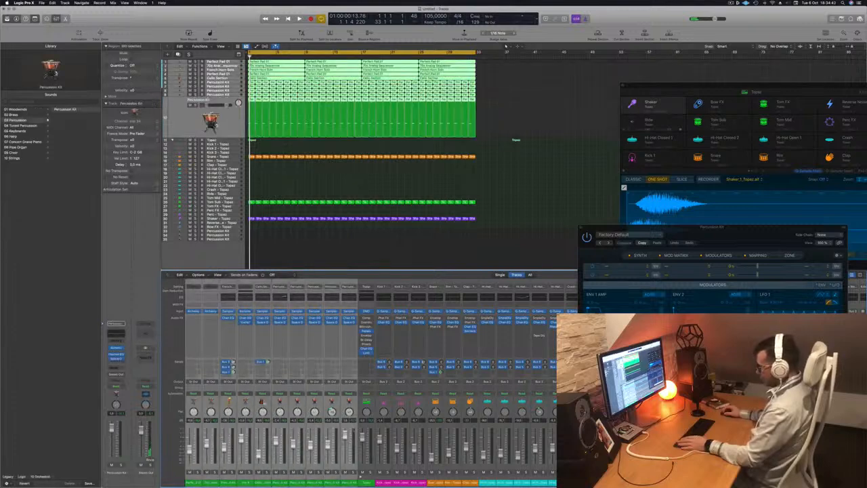
left_click_drag(344, 436, 345, 465)
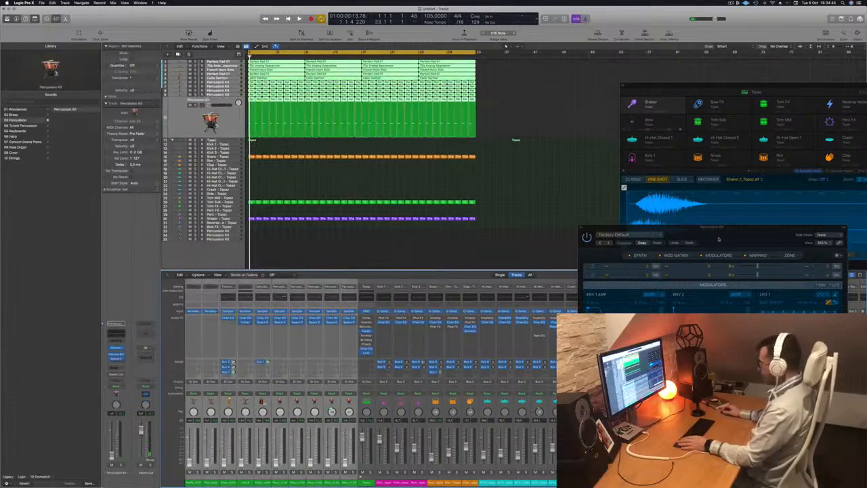
left_click_drag(717, 241, 741, 94)
key("space")
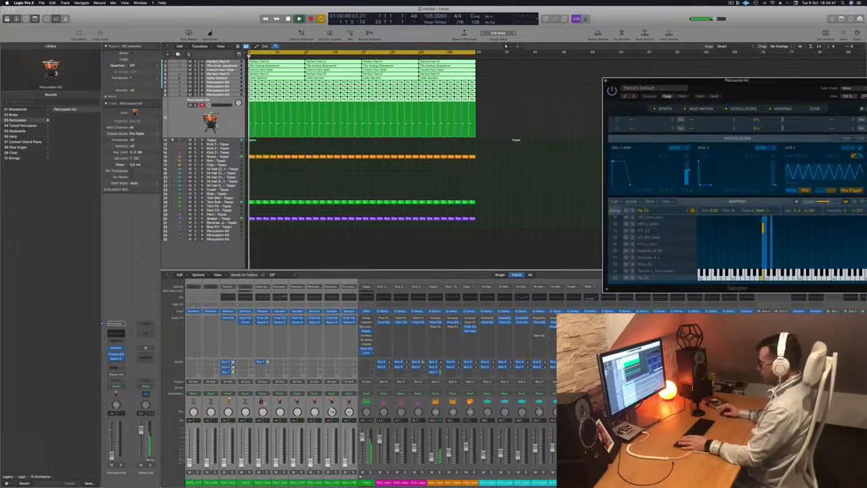
left_click(235, 157)
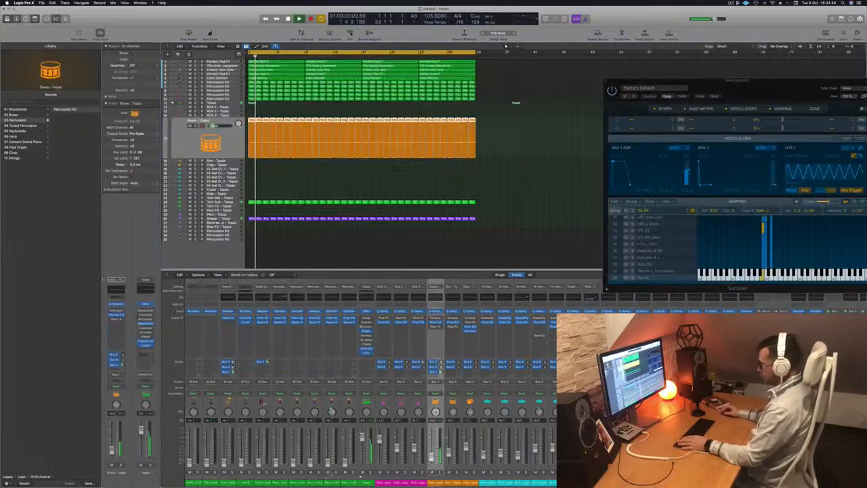
left_click_drag(431, 456, 432, 465)
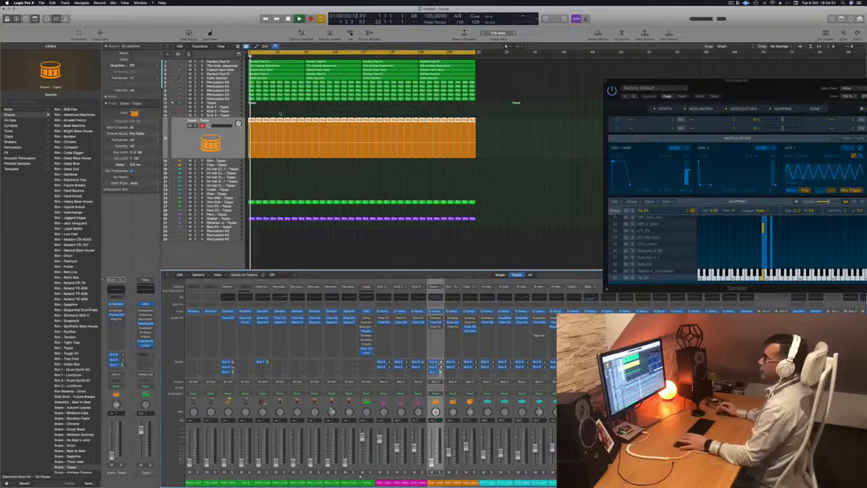
Step: Go through the Percussion Kit tracks during playback and bring up only the third Percussion Kit's level
left_click(231, 83)
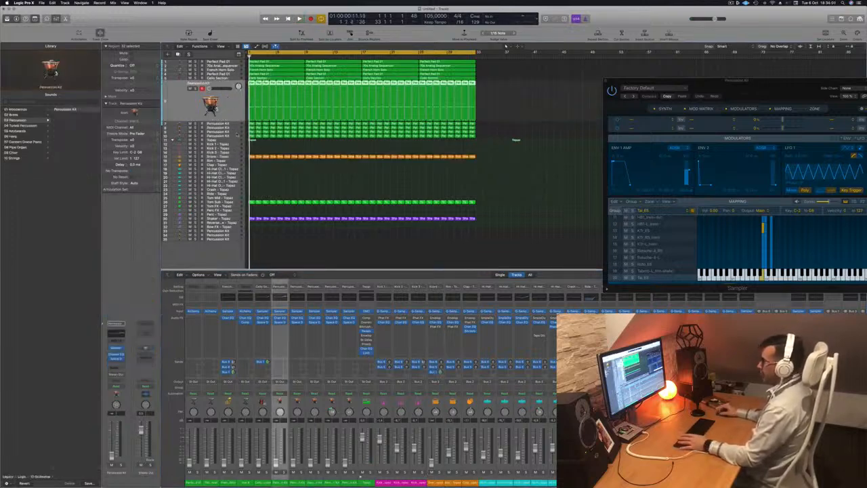
left_click(237, 131)
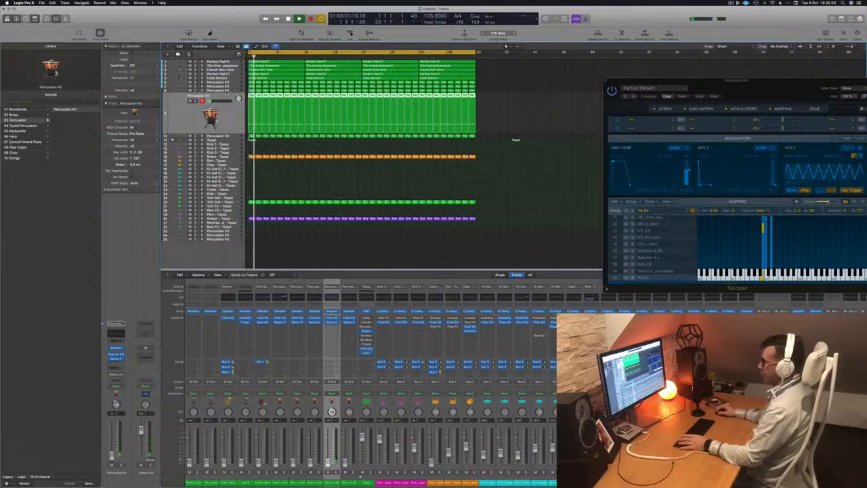
key("Up")
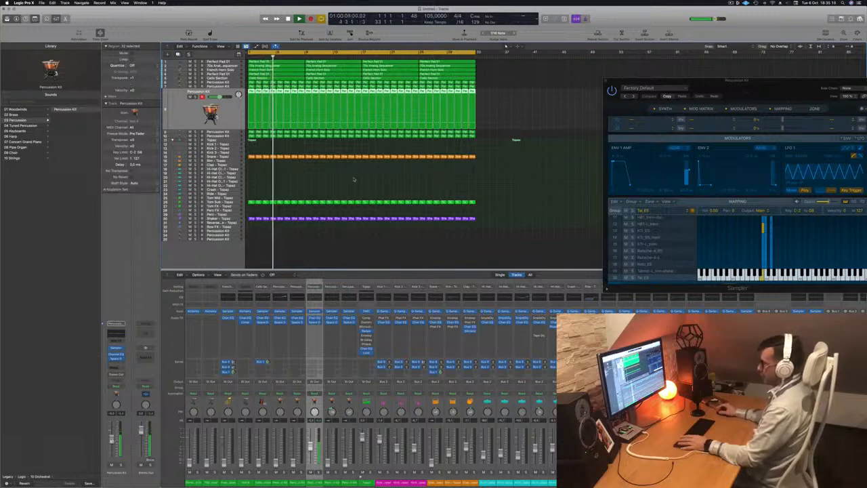
left_click(279, 151)
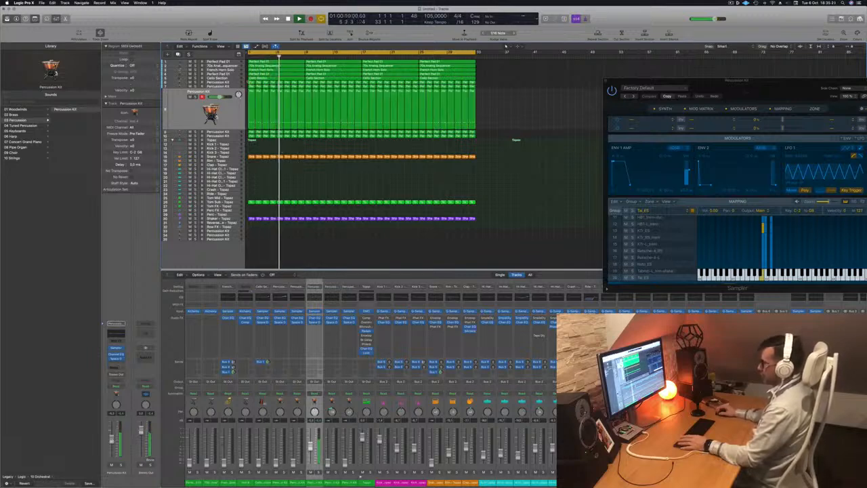
left_click(187, 87)
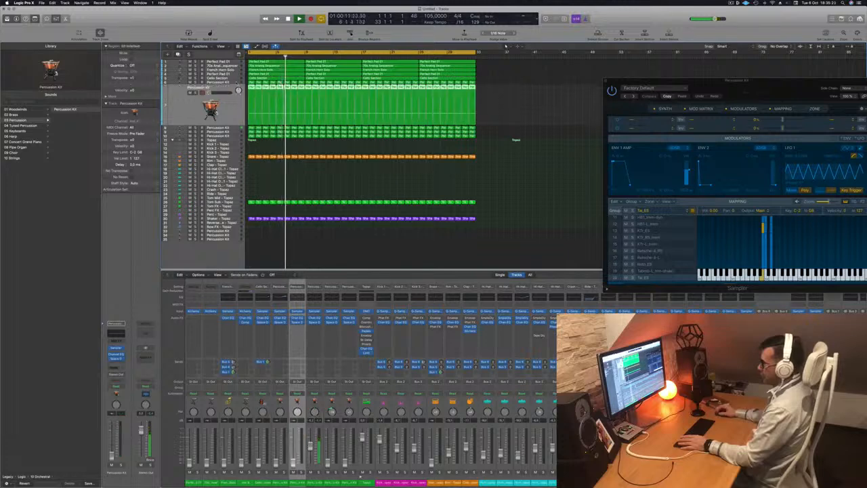
key("Up")
key("Up")
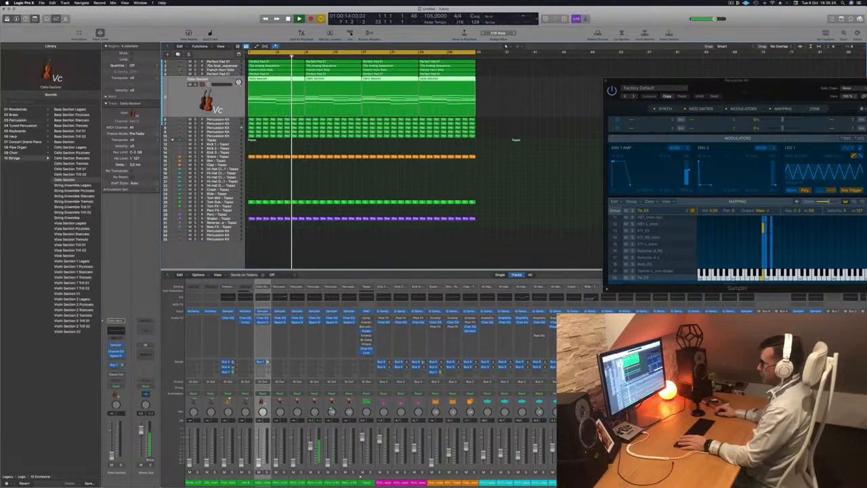
key("Down")
key("Down")
key("Down")
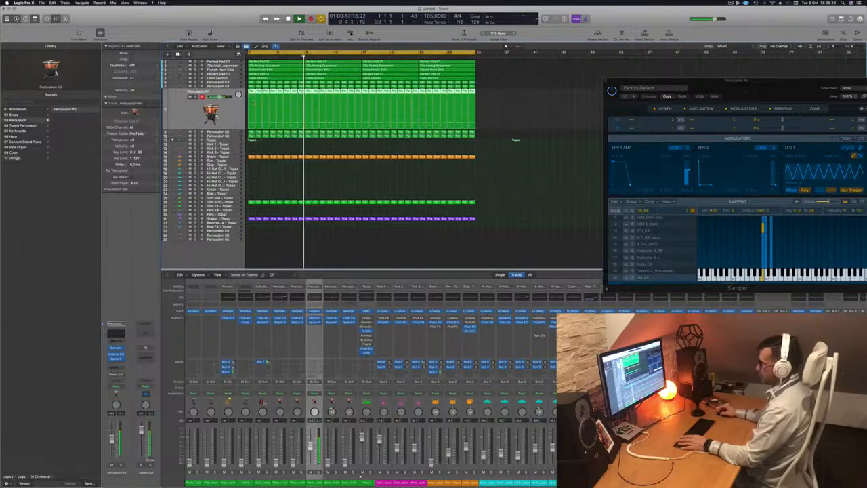
Step: In the piano roll, delete the third note of the third Percussion Kit's first region and move its second note slightly later
key("p")
key("super+Left")
left_click(298, 463)
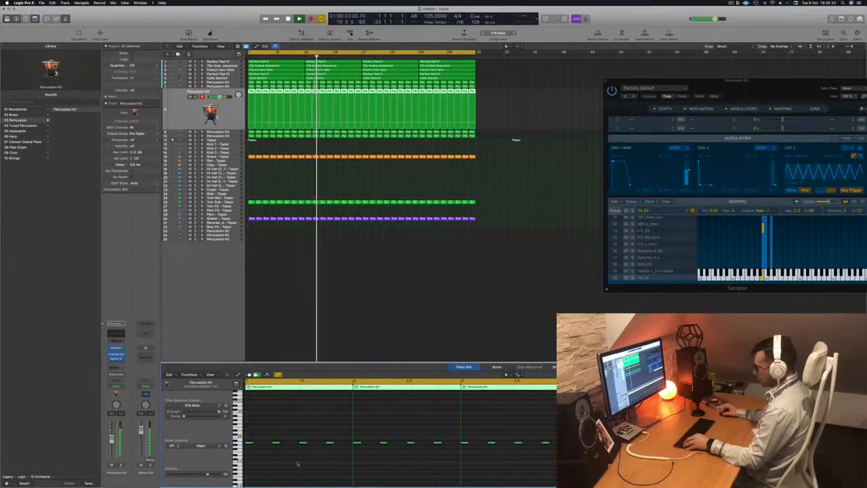
key("super+Left")
key("Return")
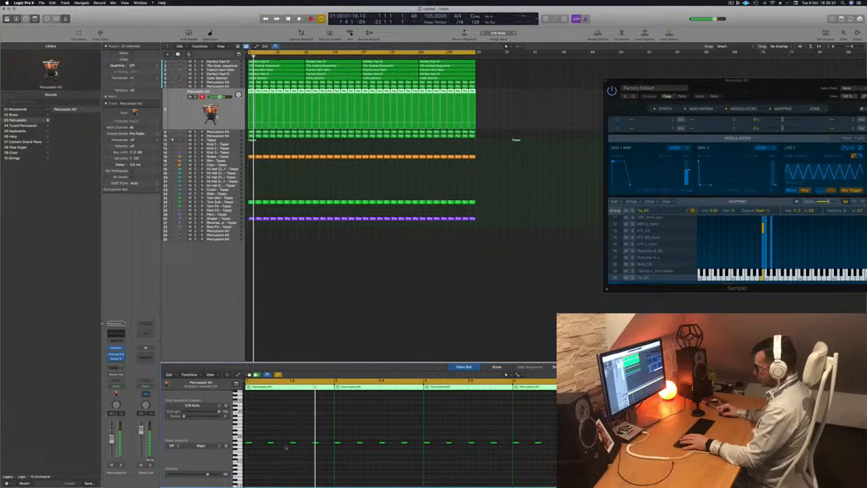
key("Return")
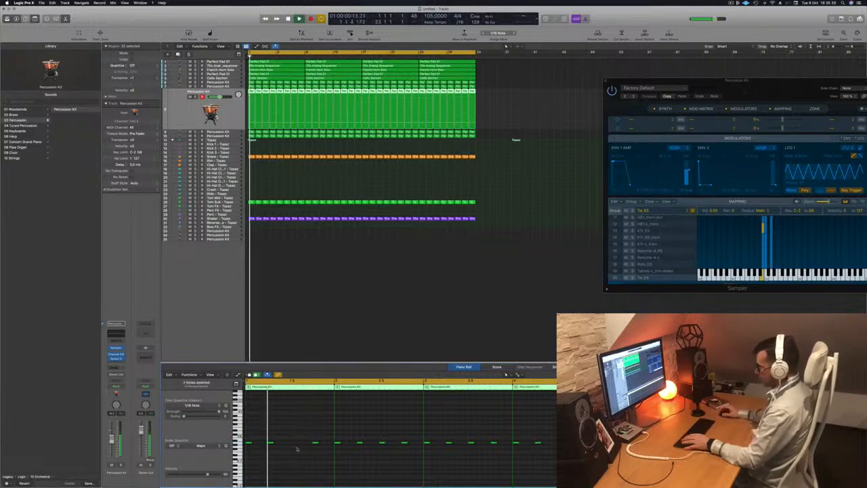
key("Return")
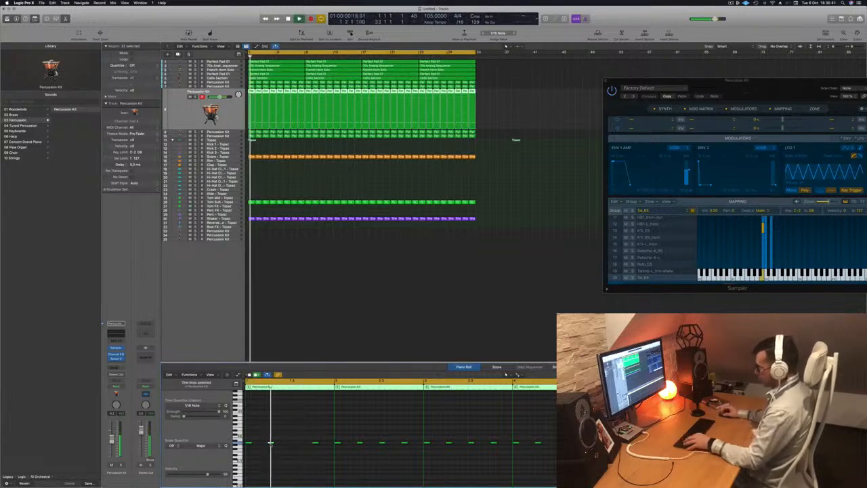
mouse_move(271, 445)
left_mouse_down()
mouse_move(293, 444)
mouse_move(276, 447)
left_mouse_up()
key("Return")
key("super+Left")
key("super+Left")
key("super+Left")
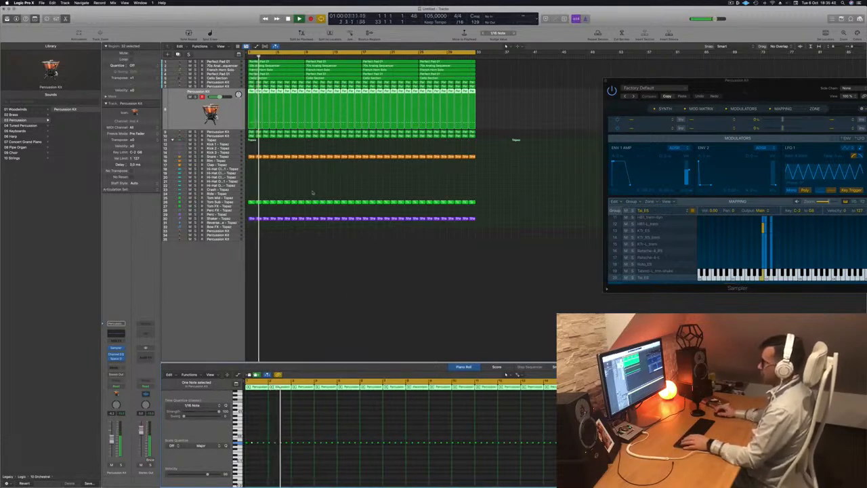
Step: Delete the remaining unedited regions on that Percussion Kit track and copy the edited bar to fill all 32 bars
left_click(488, 95)
left_click_drag(424, 97, 313, 99)
key("Delete")
key("Return")
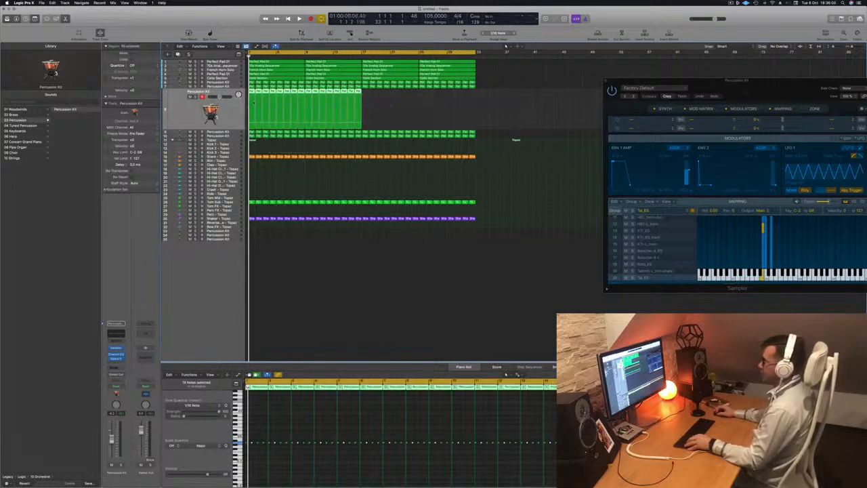
left_click_drag(260, 97, 369, 105)
Step: Move the edited Percussion Kit track below the other kits and raise the level of the next Percussion Kit while playing from the start
key("space")
left_click(225, 113)
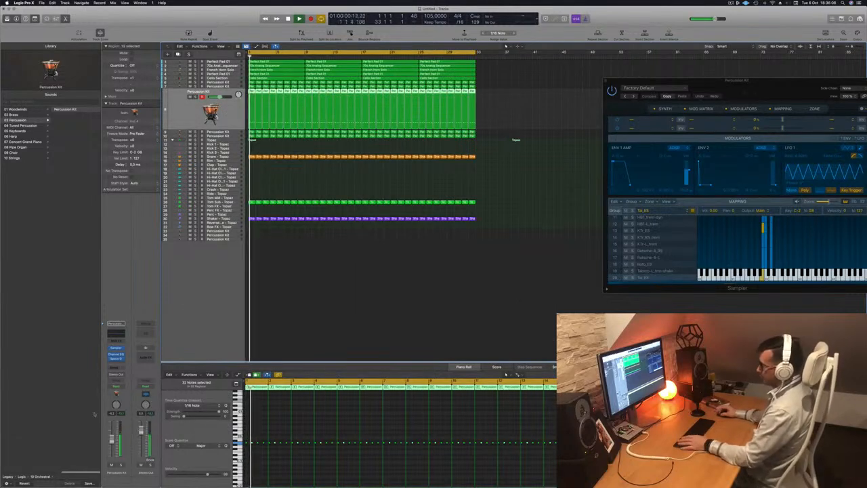
left_click_drag(230, 117, 228, 138)
key("Return")
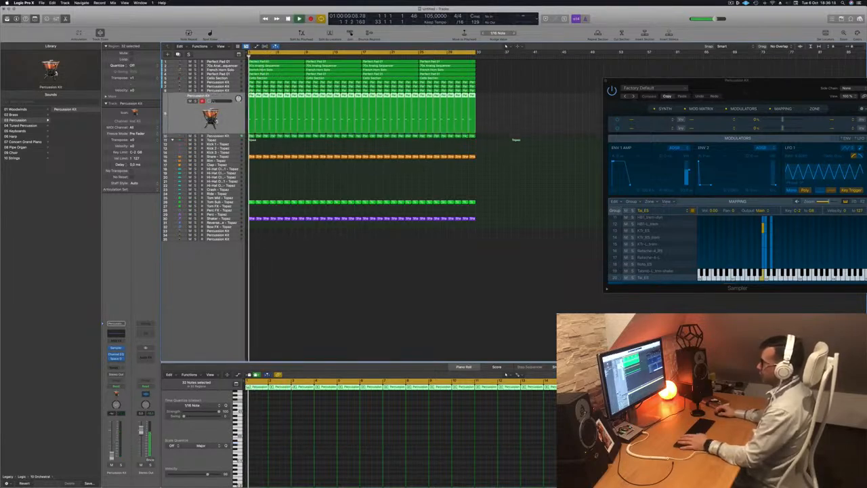
mouse_move(241, 121)
left_mouse_down()
mouse_move(241, 136)
mouse_move(227, 124)
left_mouse_up()
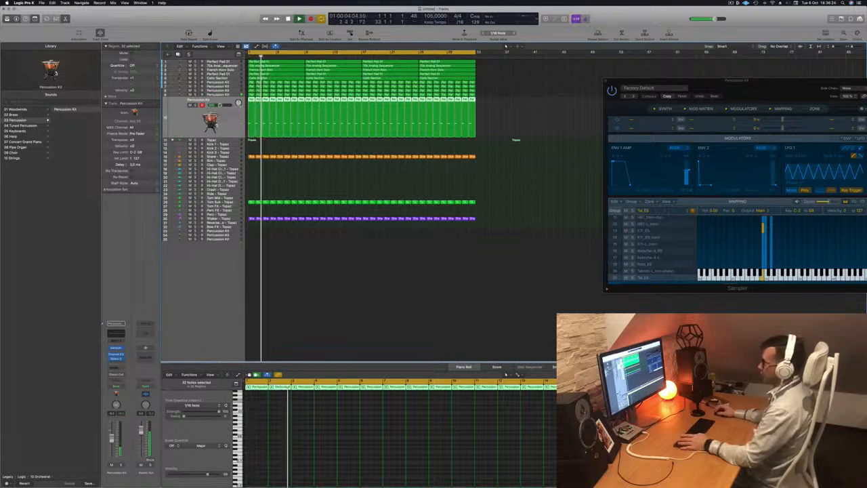
key("space")
key("space")
Step: Select the Percussion Kit track with the fast repeated notes, restart playback and adjust its volume against the other kits
left_click(235, 91)
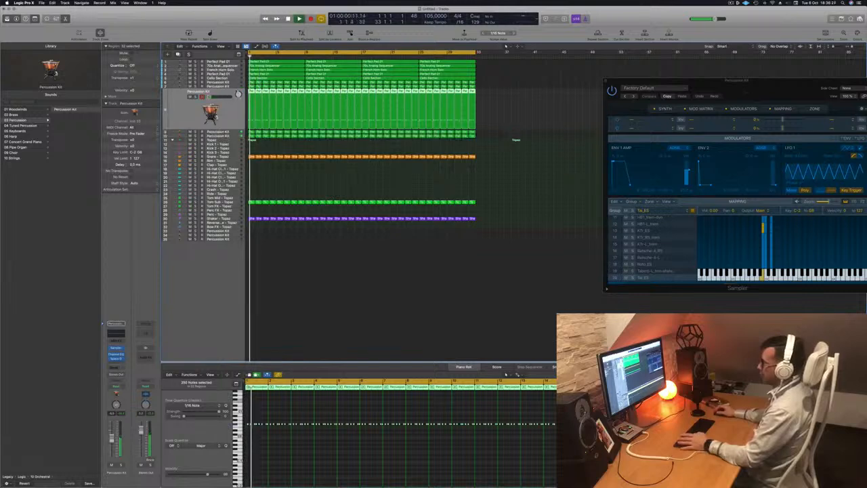
key("space")
key("space")
left_click_drag(209, 97, 210, 96)
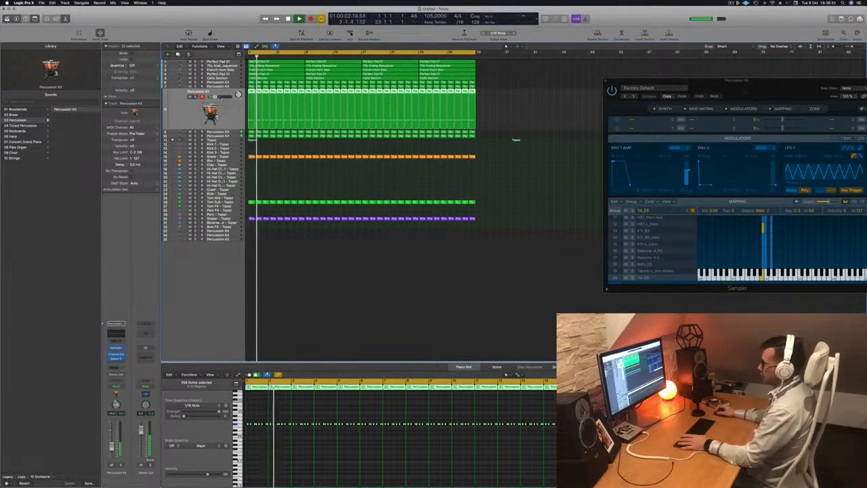
left_click_drag(216, 97, 216, 97)
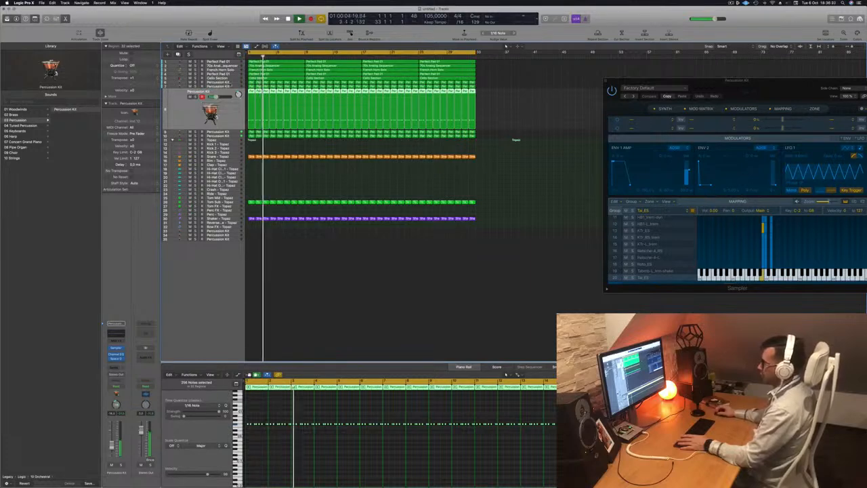
Step: Add a 98.5 Hz, 24 dB/Oct low cut in the selected Percussion Kit's Channel EQ while the arrangement plays
left_click(115, 332)
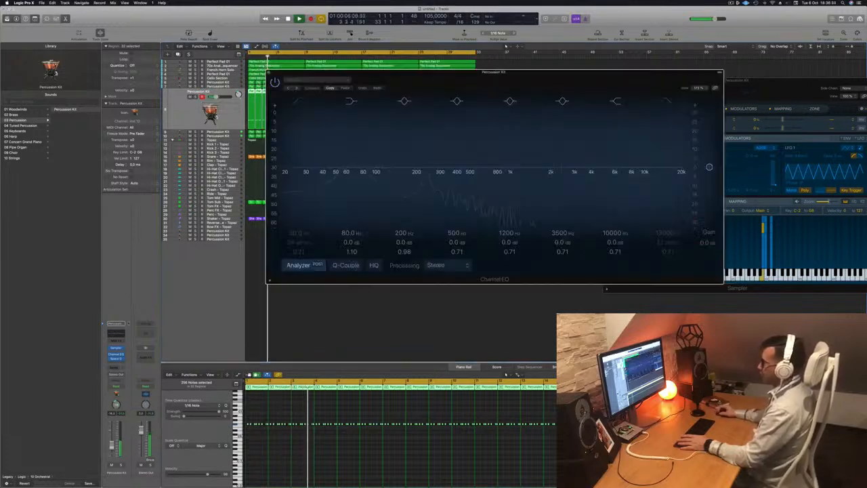
key("space")
key("space")
left_click(299, 101)
left_click_drag(288, 169, 374, 171)
left_click(112, 444)
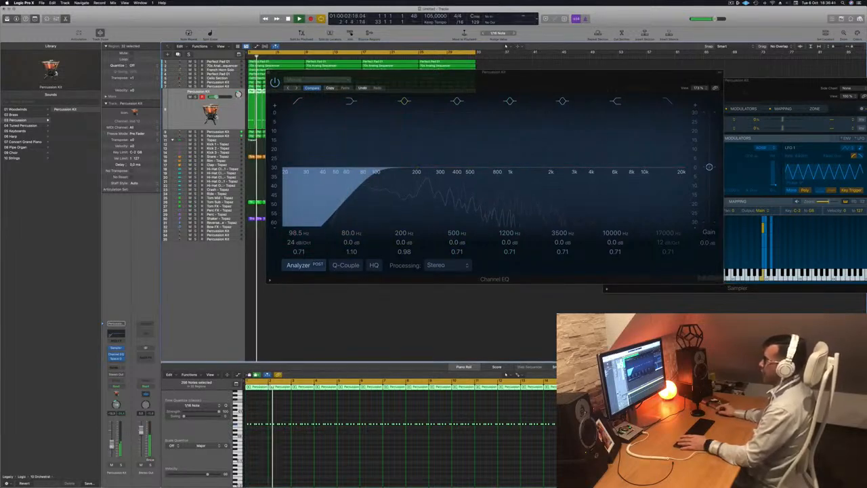
left_click(268, 72)
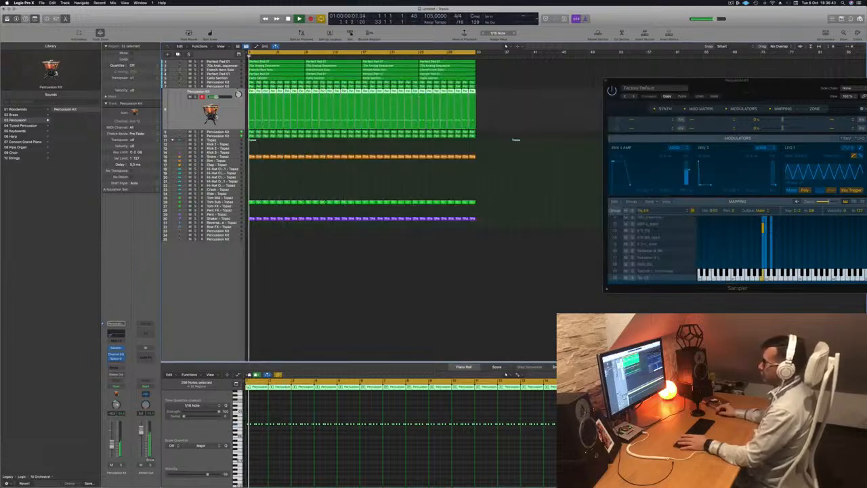
Step: Select the Percussion Kit track directly above and inspect its Space Designer reverb settings during playback
key("Up")
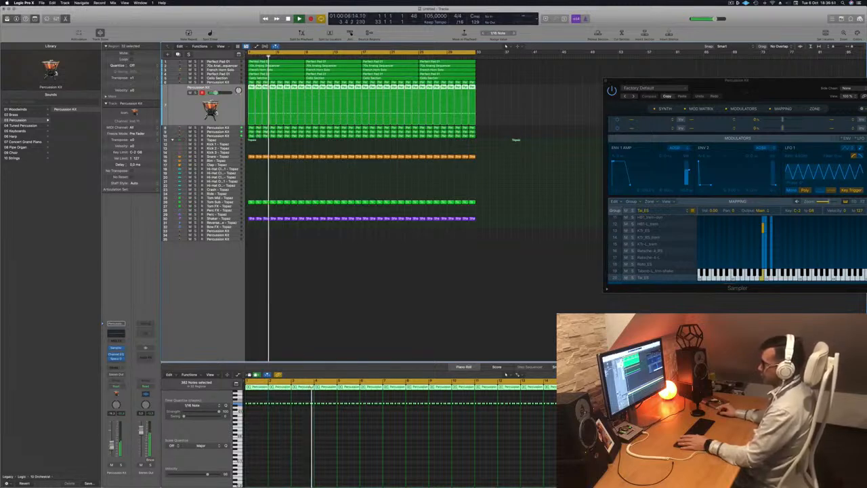
left_click(116, 359)
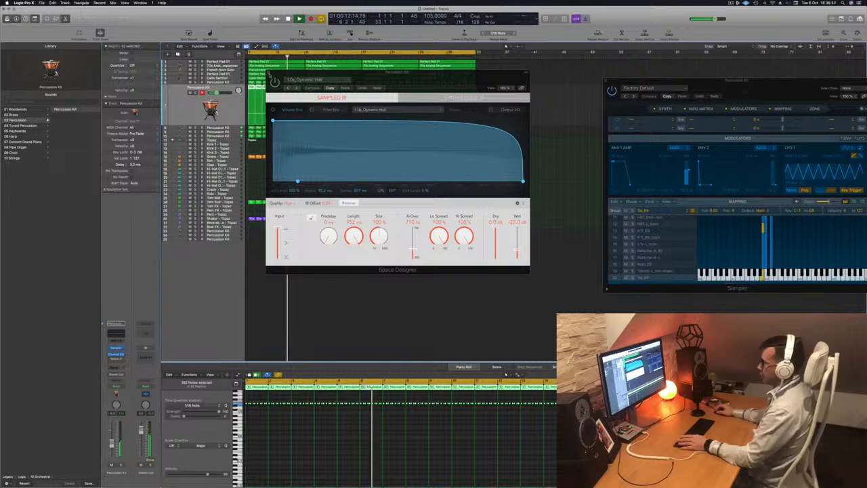
left_click(269, 72)
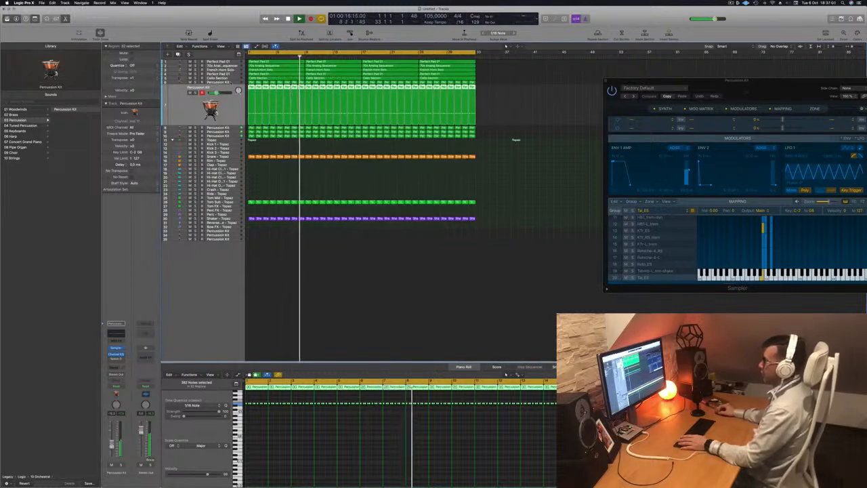
Step: On the next Percussion Kit up, turn off the EQ's high shelf and add an 80.5 Hz, 24 dB/Oct low cut
key("Up")
key("space")
key("Return")
key("space")
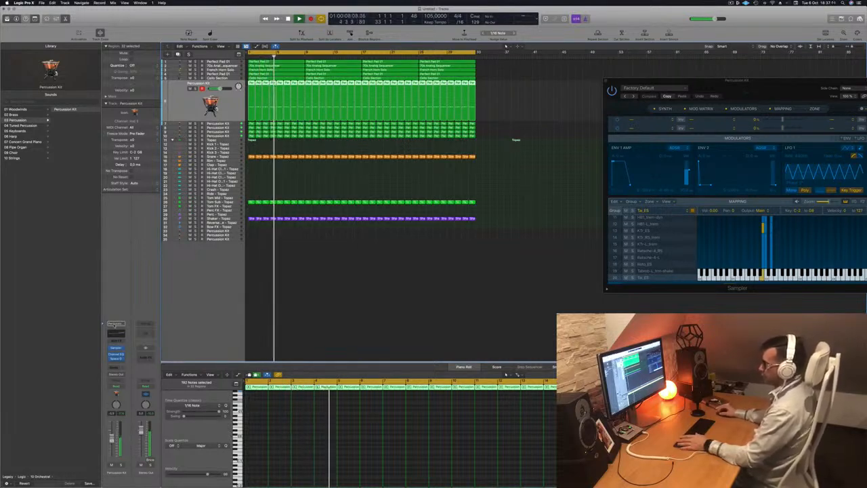
left_click(115, 334)
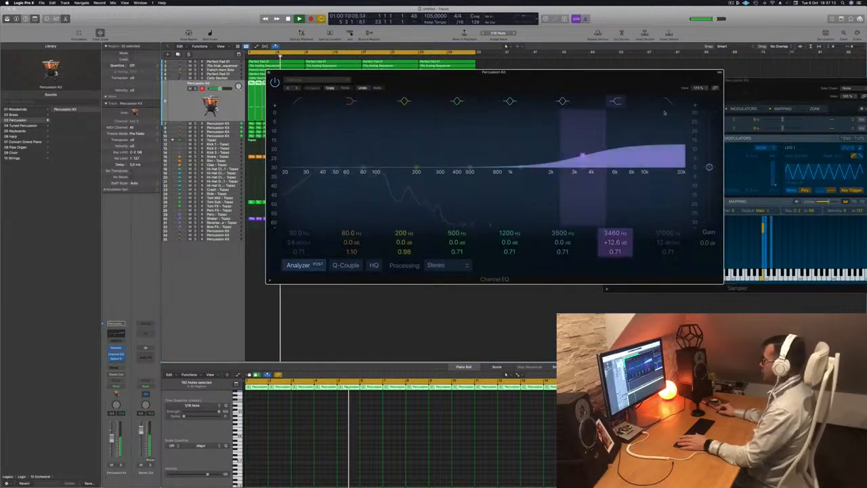
left_click(616, 101)
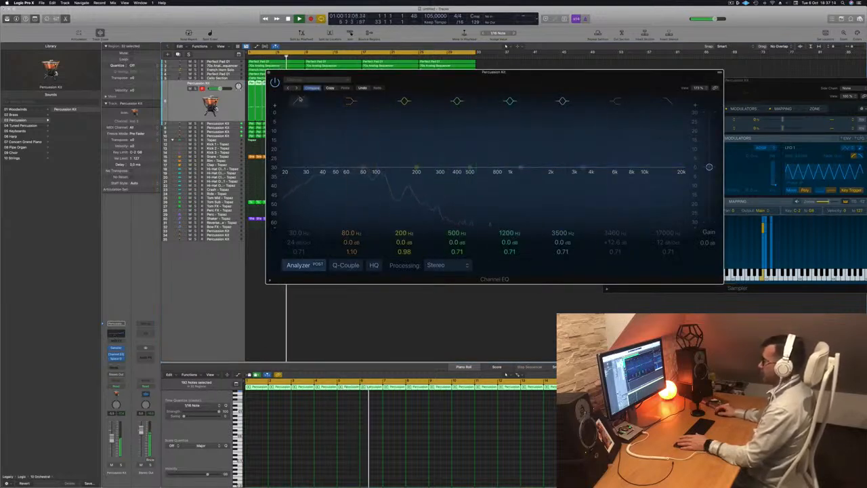
left_click_drag(306, 149, 364, 171)
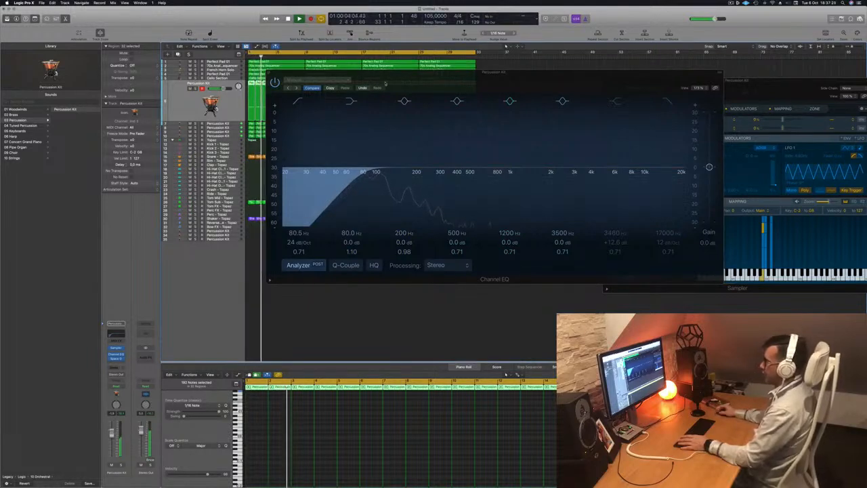
left_click_drag(386, 72, 698, 151)
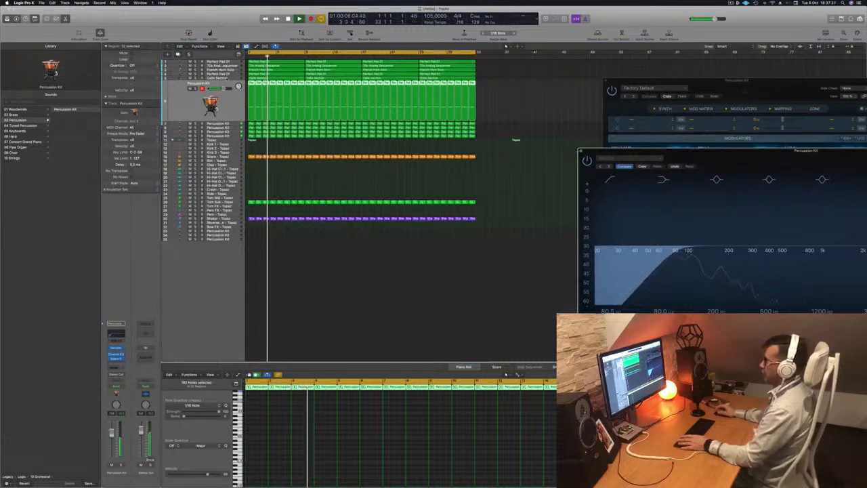
Step: Restart playback, adjust the Snare - Topaz track's last bus send, and check the Tom Sub and Shaker tracks in the mix
left_click(233, 157)
key("Return")
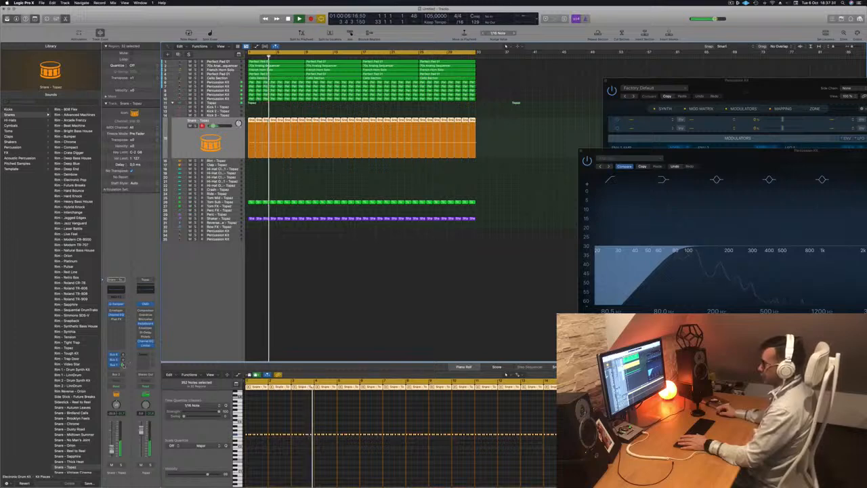
left_click_drag(124, 365, 123, 364)
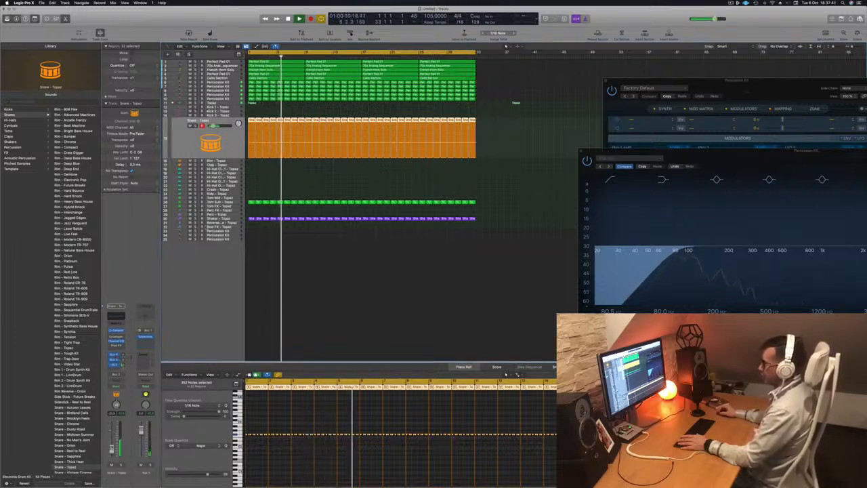
left_click(232, 203)
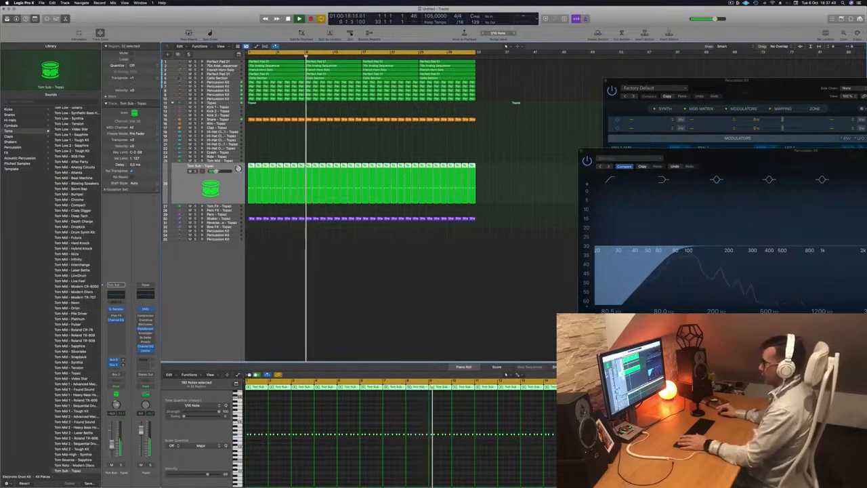
left_click(219, 218)
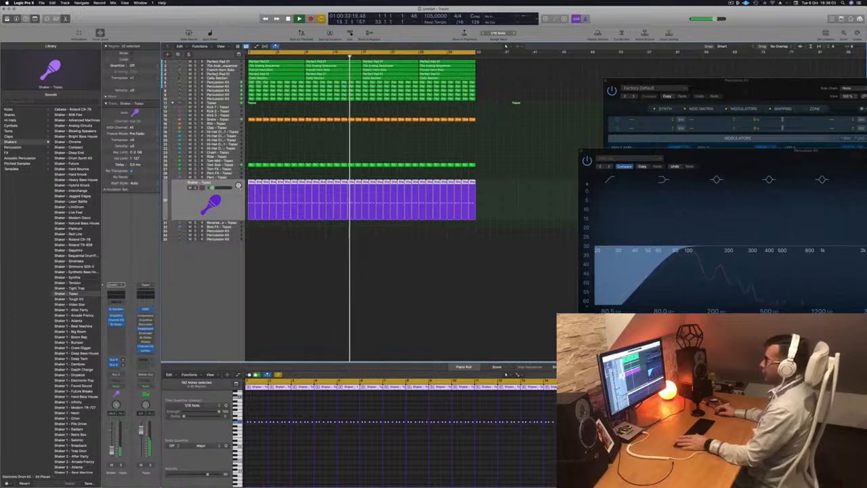
Step: Apply a 36 dB/Oct high cut in the low frequencies to the lower Perfect Pad 01 track's Channel EQ and raise its volume
left_click(210, 74)
key("Return")
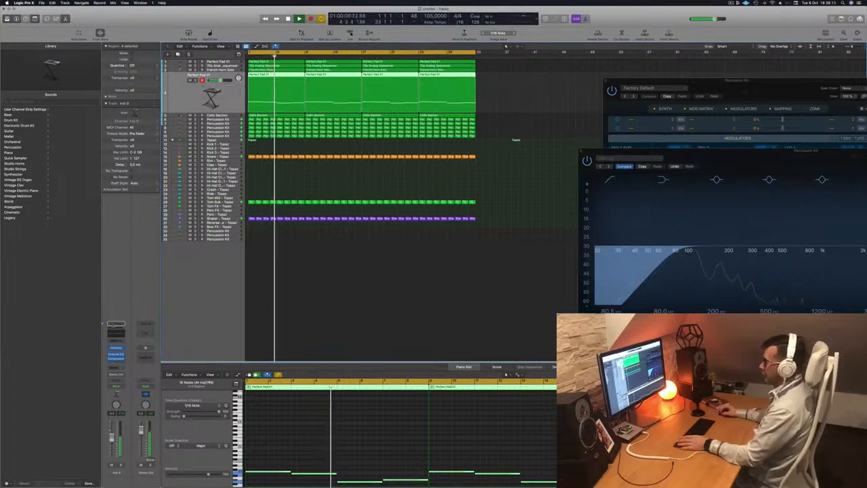
left_click(117, 333)
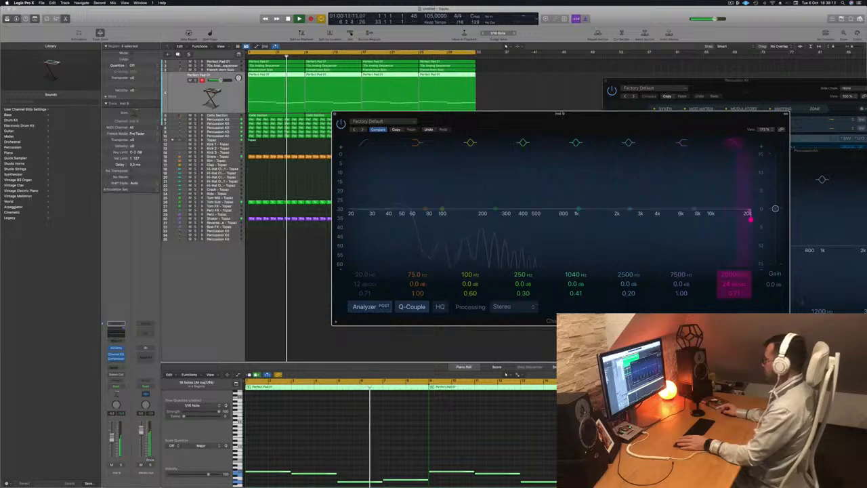
left_click_drag(749, 218, 442, 216)
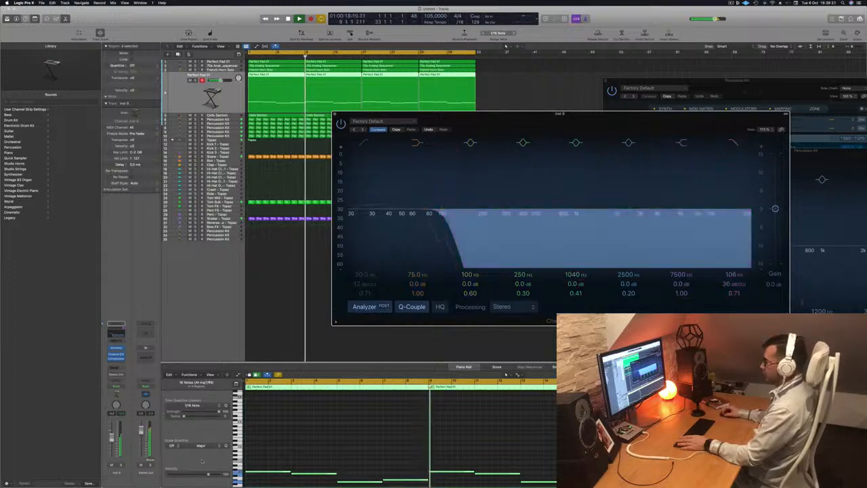
left_click_drag(112, 436, 112, 429)
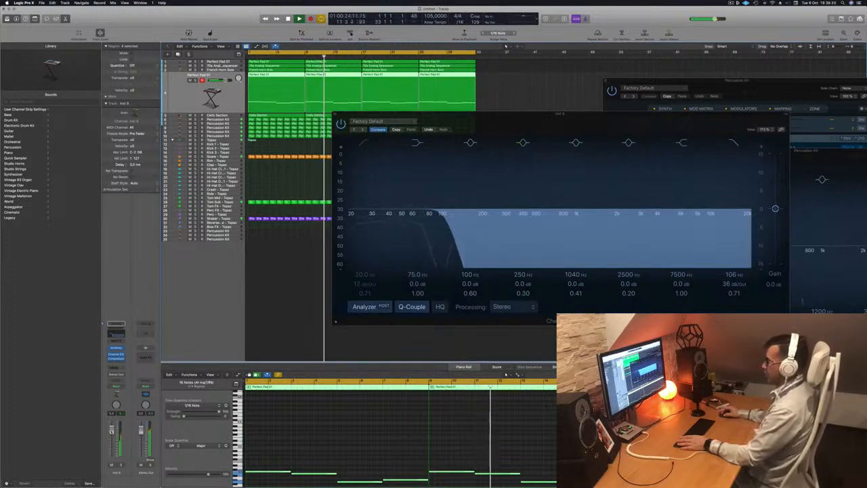
left_click_drag(447, 216, 502, 222)
left_click(335, 114)
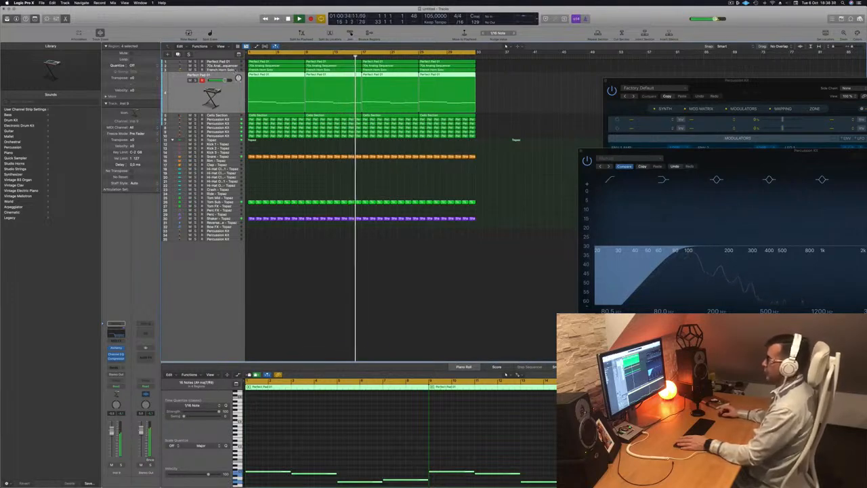
Step: Inspect the first Perfect Pad 01 track's Alchemy instrument, then close it and select the Cello Section track
left_click(231, 62)
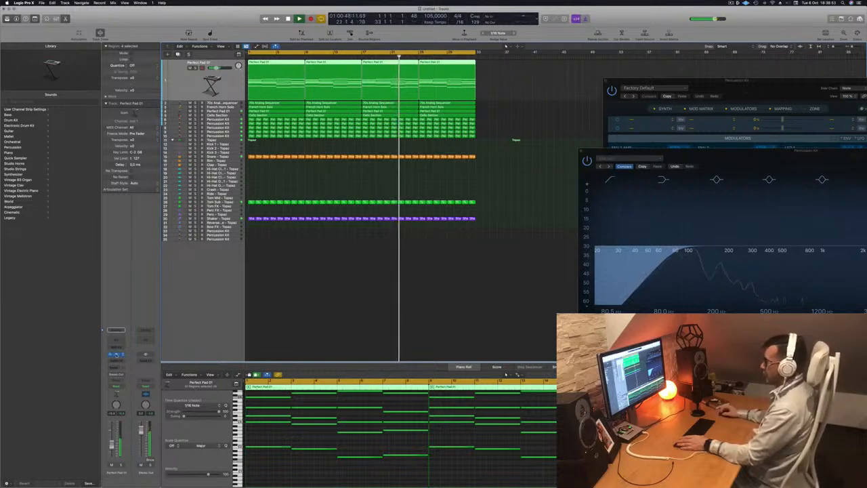
left_click(116, 353)
left_click(325, 385)
left_click_drag(474, 205, 463, 141)
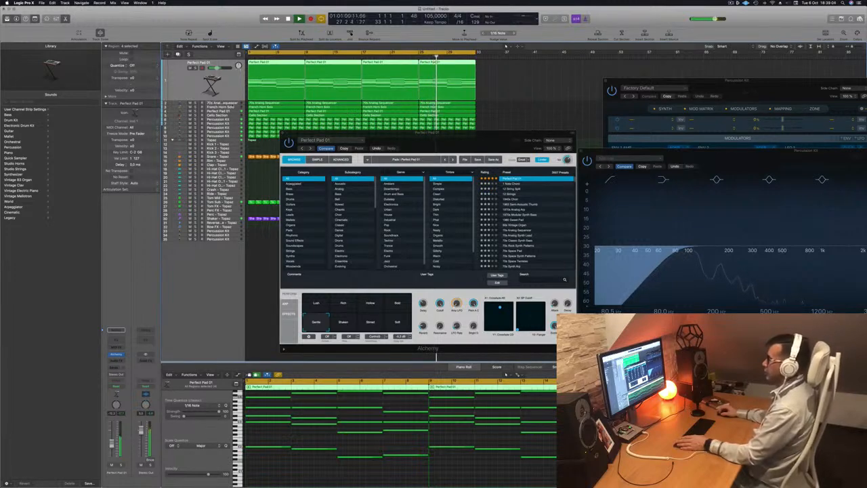
left_click(231, 116)
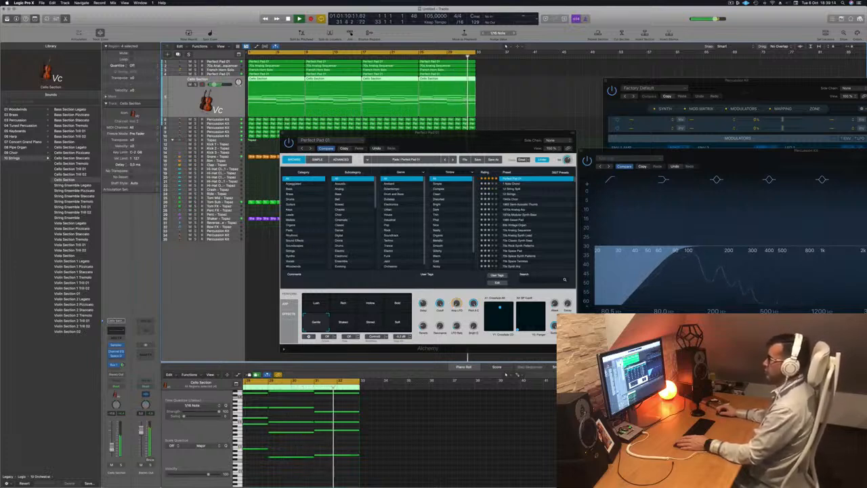
left_click(282, 134)
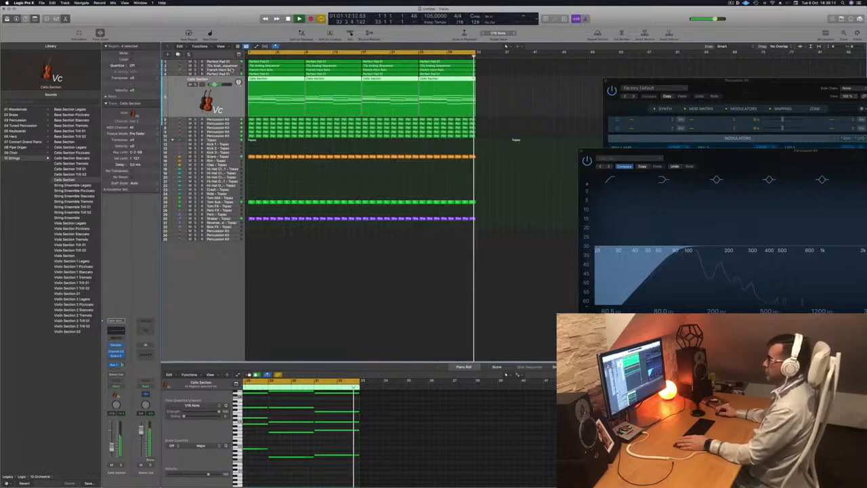
Step: Select the French Horn Solo and 70s Analog Sequencer tracks in turn to review their balance during playback
left_click(229, 70)
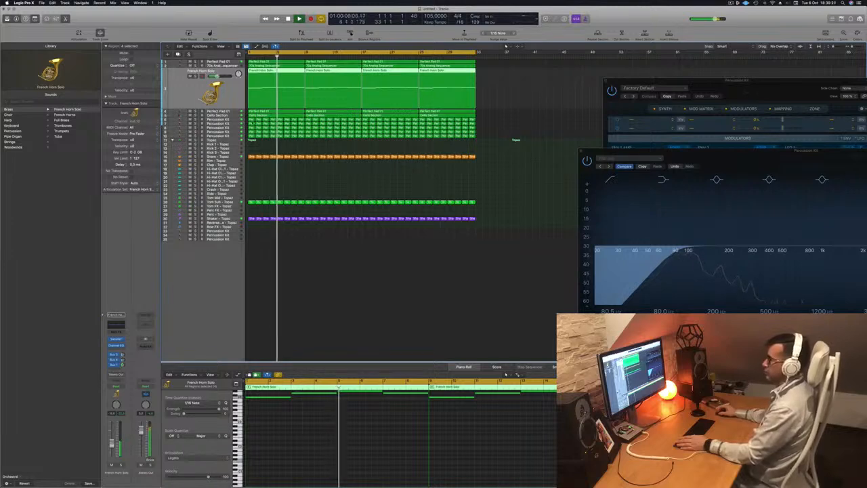
key("Up")
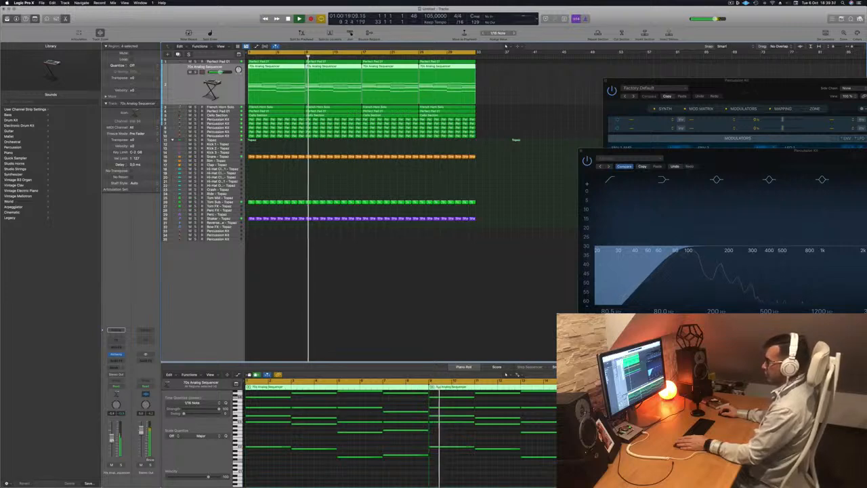
left_click(730, 3)
left_click(665, 17)
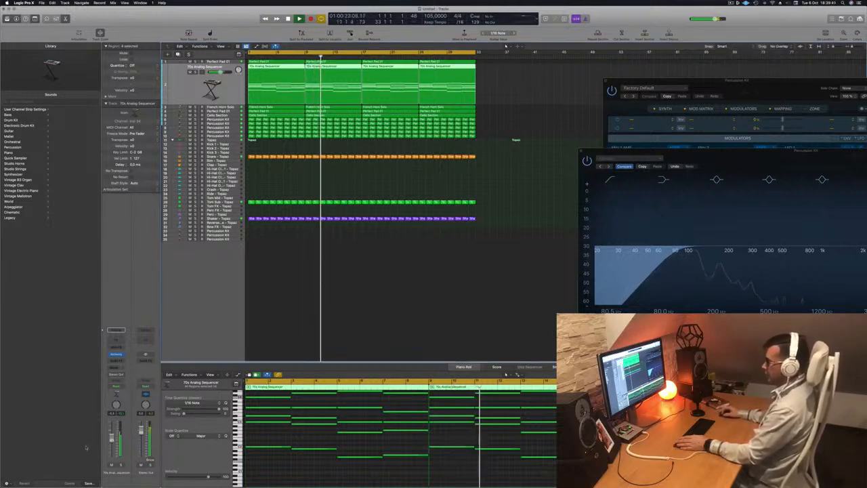